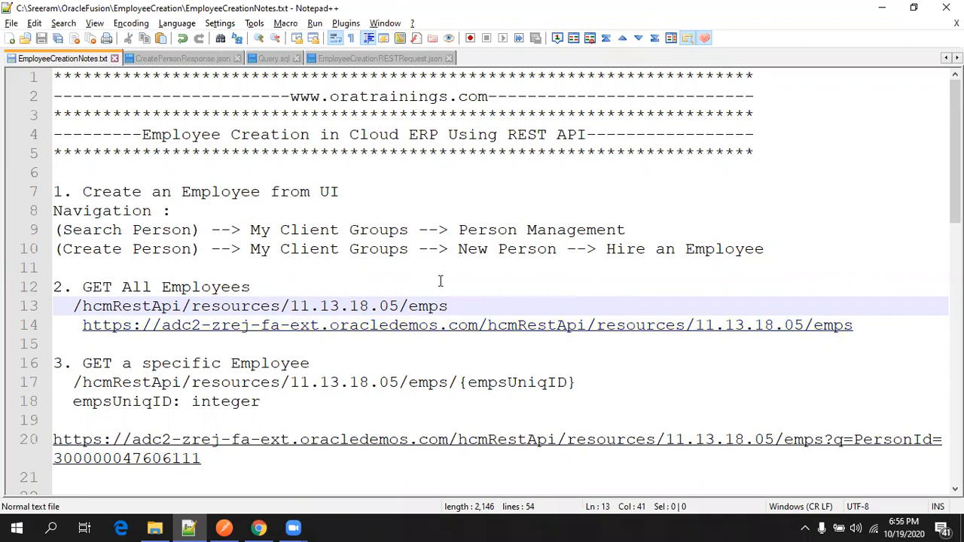
Switch from the Notepad++ employee notes to the Oracle Applications home page in Chrome.
left_click(258, 528)
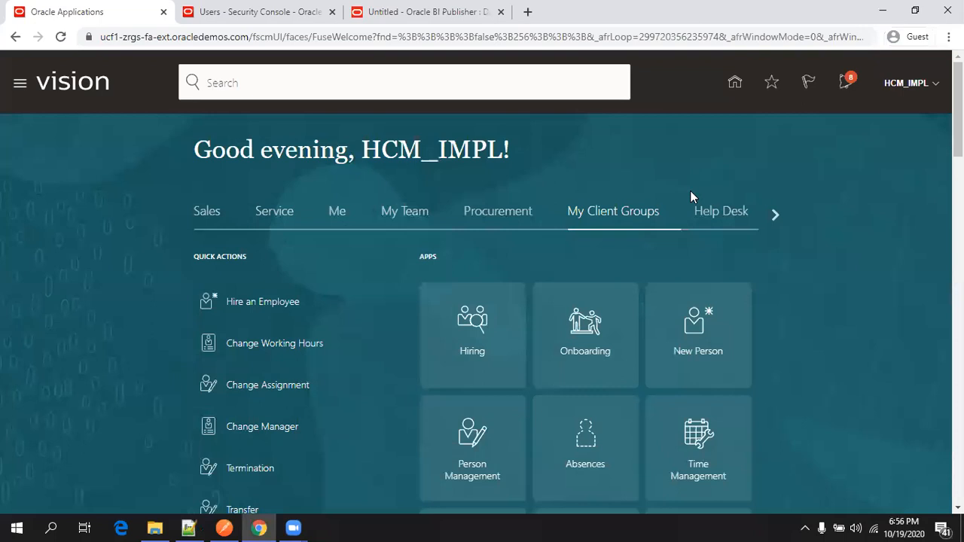
Search Person Management by the employee's person number to list their record.
scroll(531, 186, "down", 1)
scroll(377, 176, "up", 1)
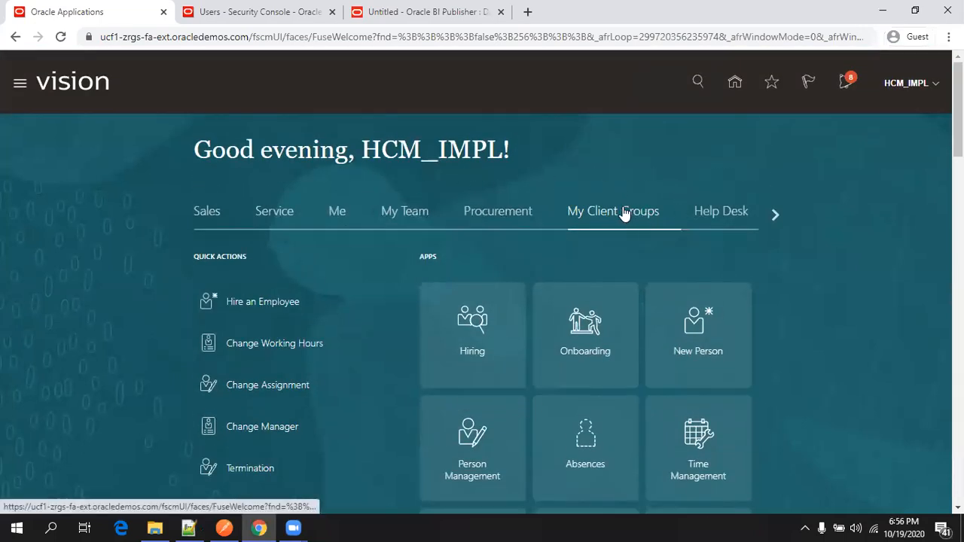
scroll(607, 248, "down", 1)
scroll(725, 263, "down", 1)
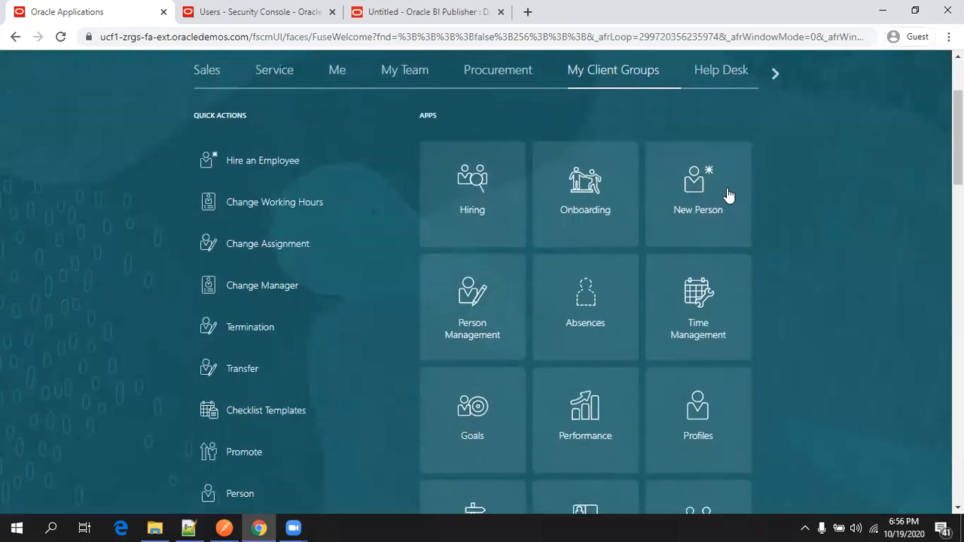
left_click(473, 322)
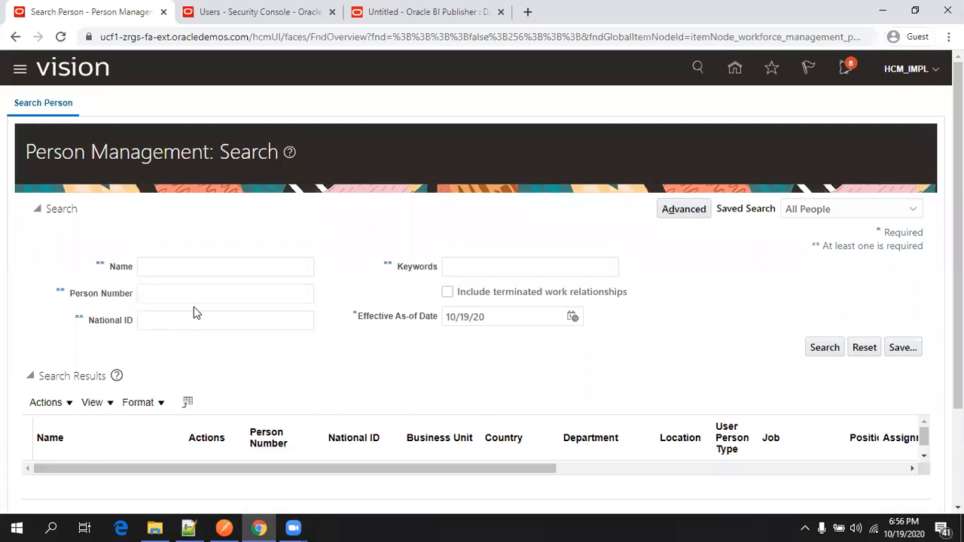
left_click(201, 293)
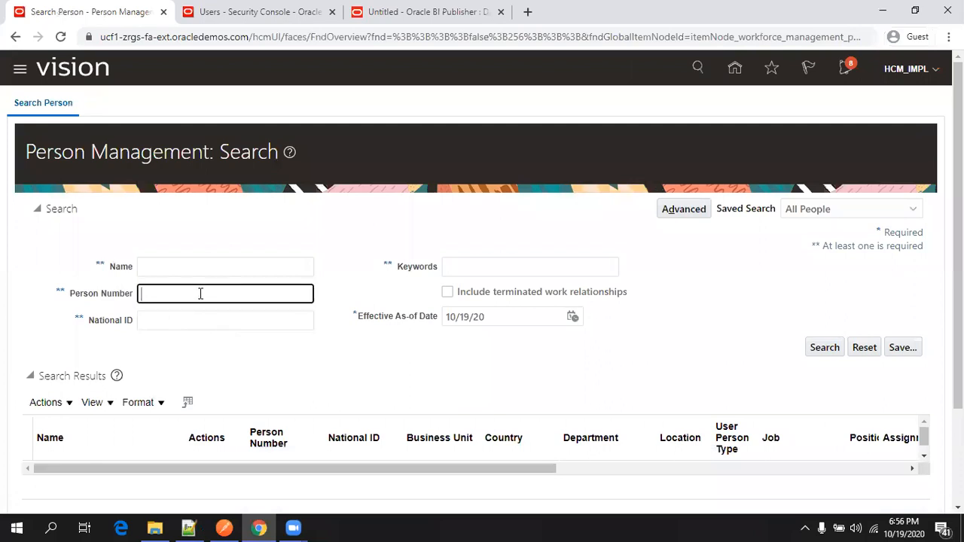
type("4368")
left_click(819, 346)
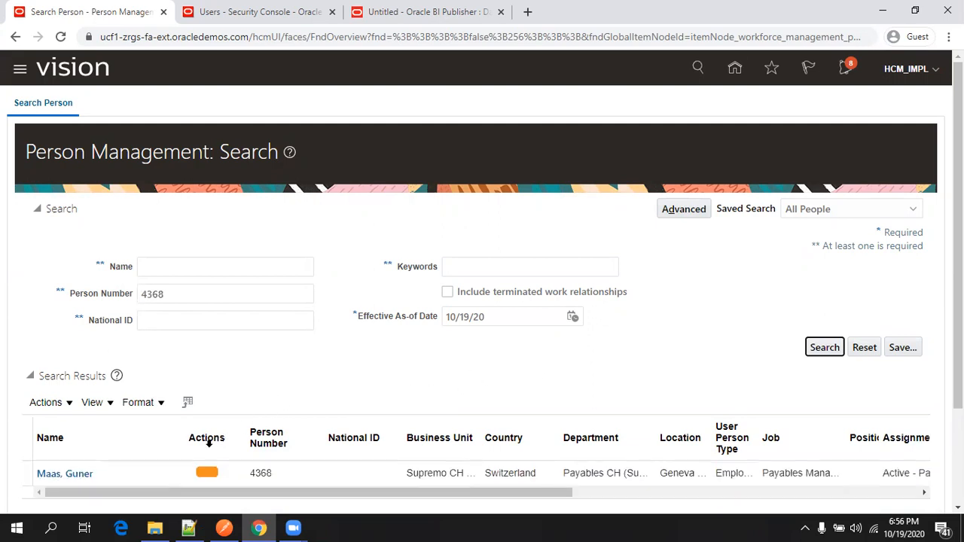
scroll(217, 437, "down", 3)
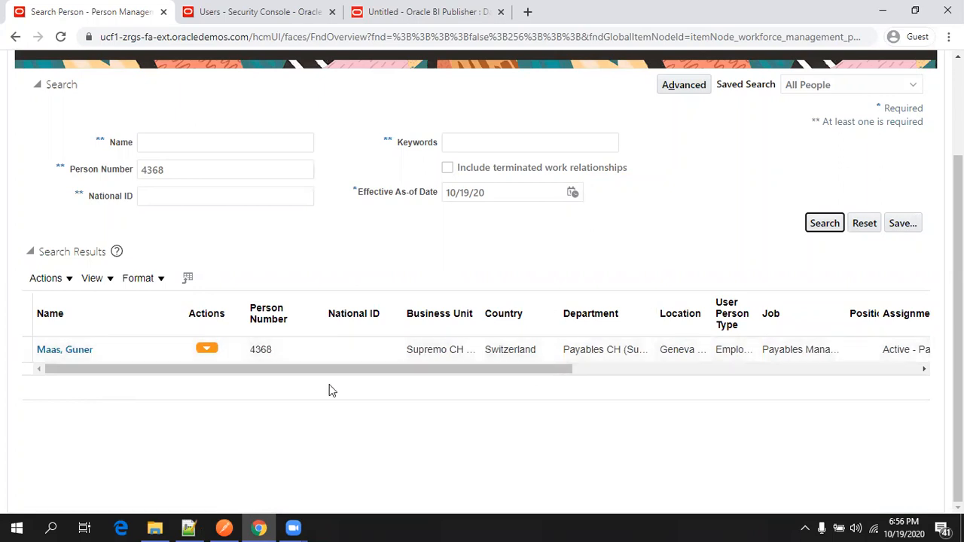
scroll(321, 309, "up", 2)
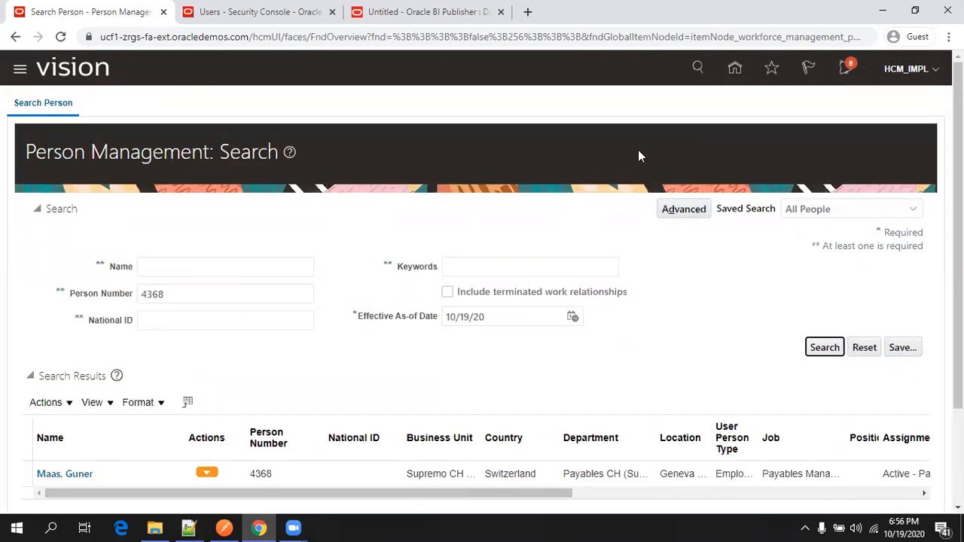
From the home page, open New Person and choose Hire an Employee.
left_click(733, 69)
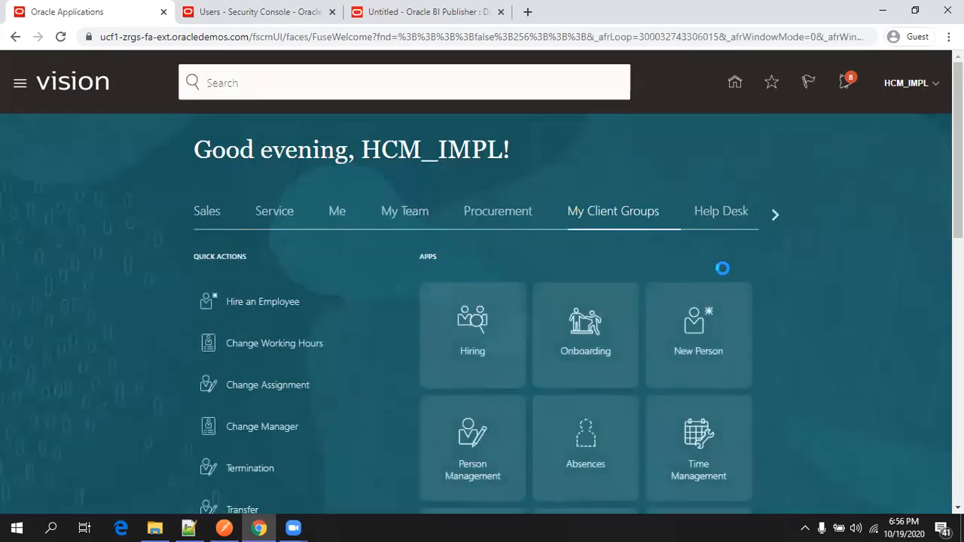
scroll(722, 268, "down", 1)
left_click(707, 270)
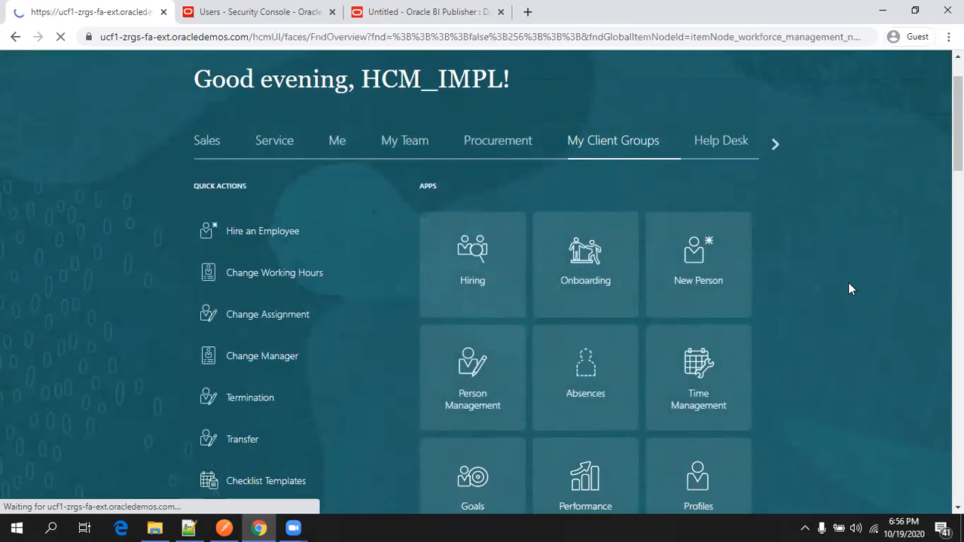
scroll(764, 303, "down", 1)
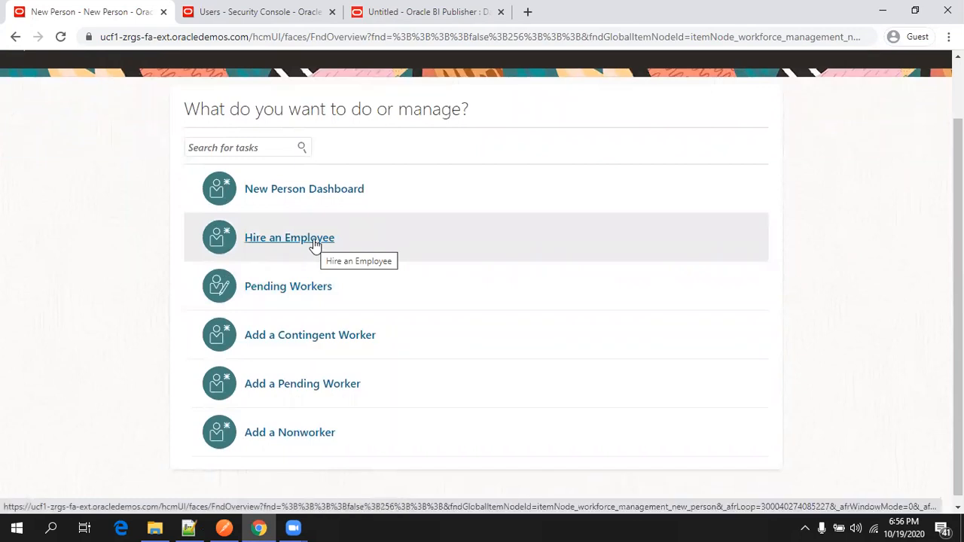
left_click(315, 245)
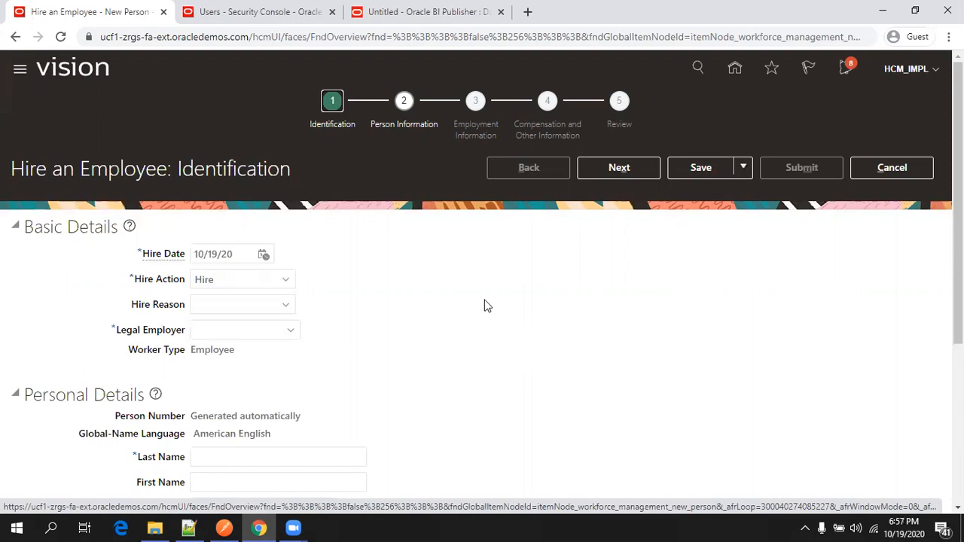
Choose US1 Legal Entity as Legal Employer and start entering the last name.
scroll(459, 307, "down", 1)
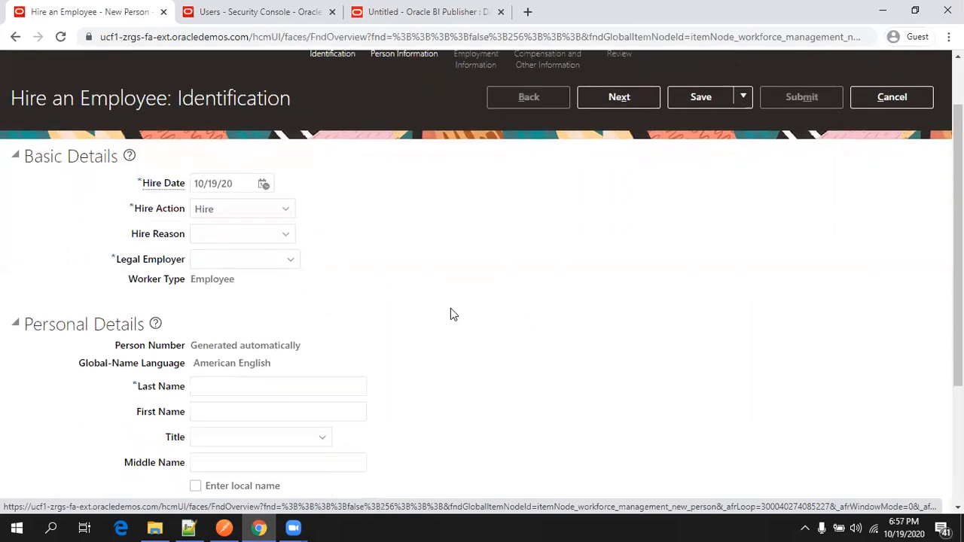
left_click(287, 240)
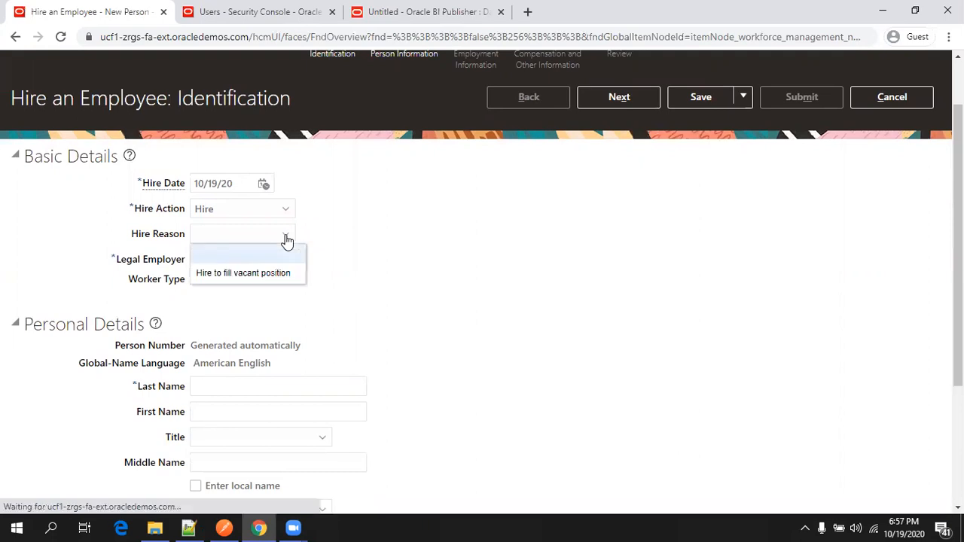
left_click(363, 259)
left_click(292, 261)
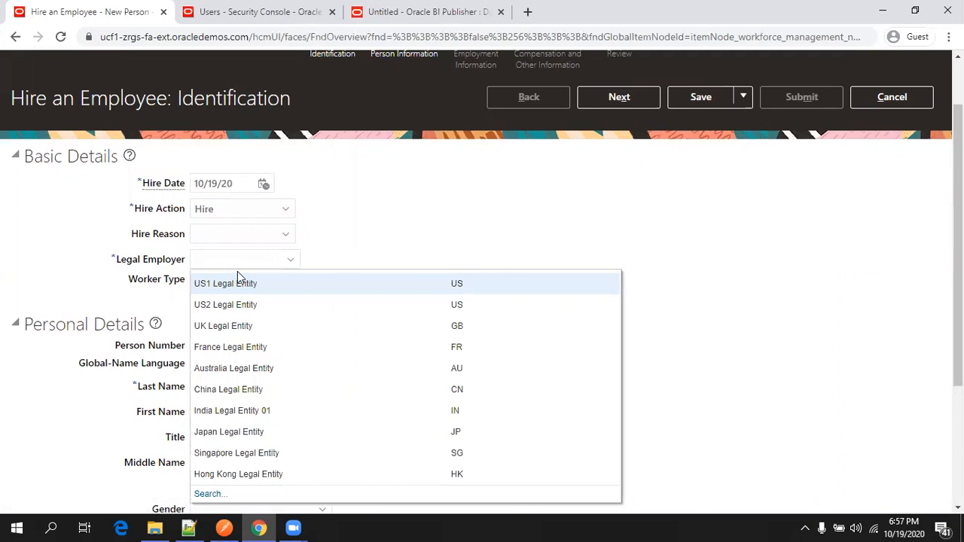
left_click(237, 271)
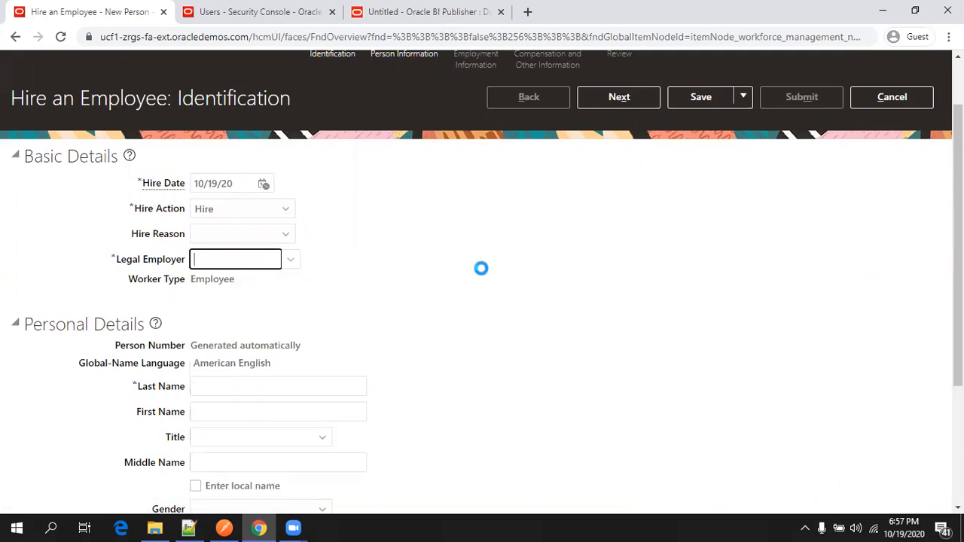
scroll(337, 308, "down", 2)
left_click(318, 272)
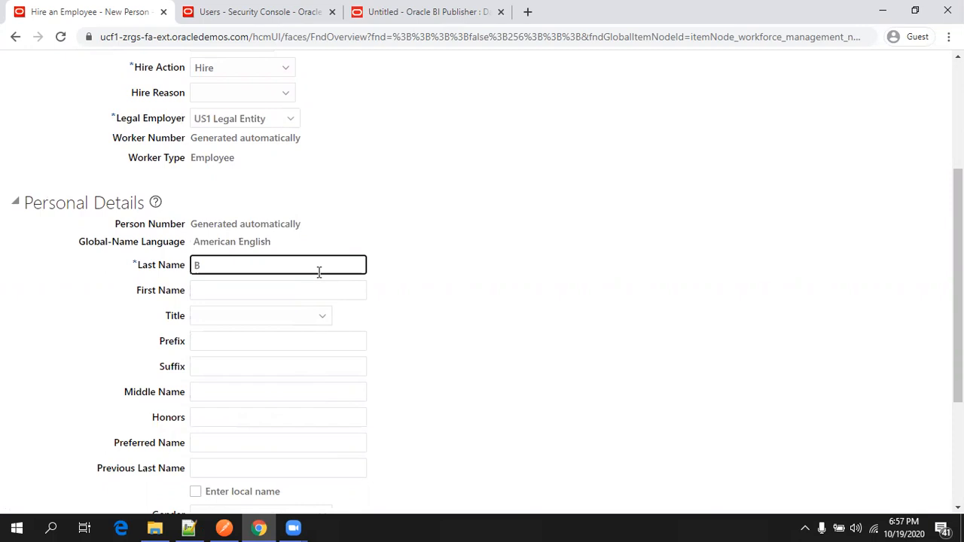
Set the new hire's title to Mr. and gender to Male.
key("Tab")
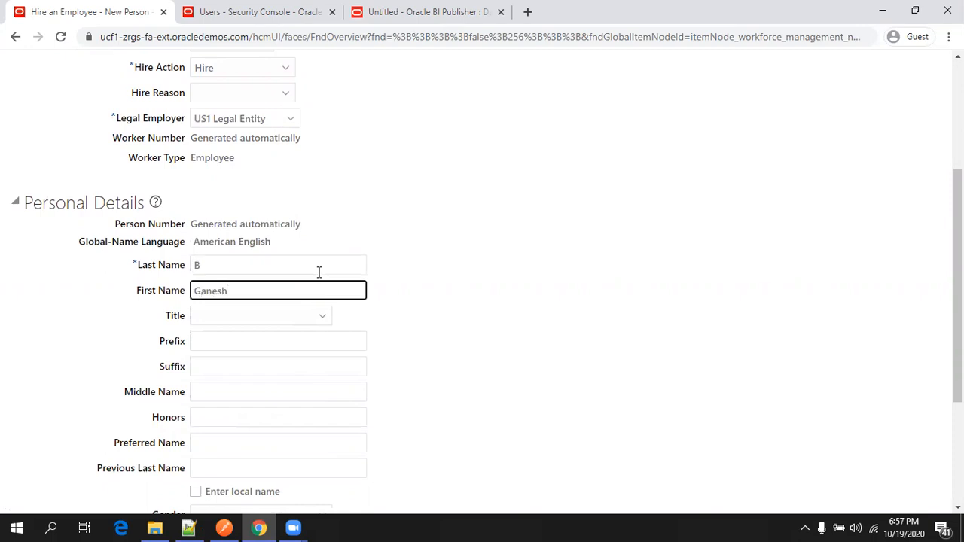
left_click(322, 260)
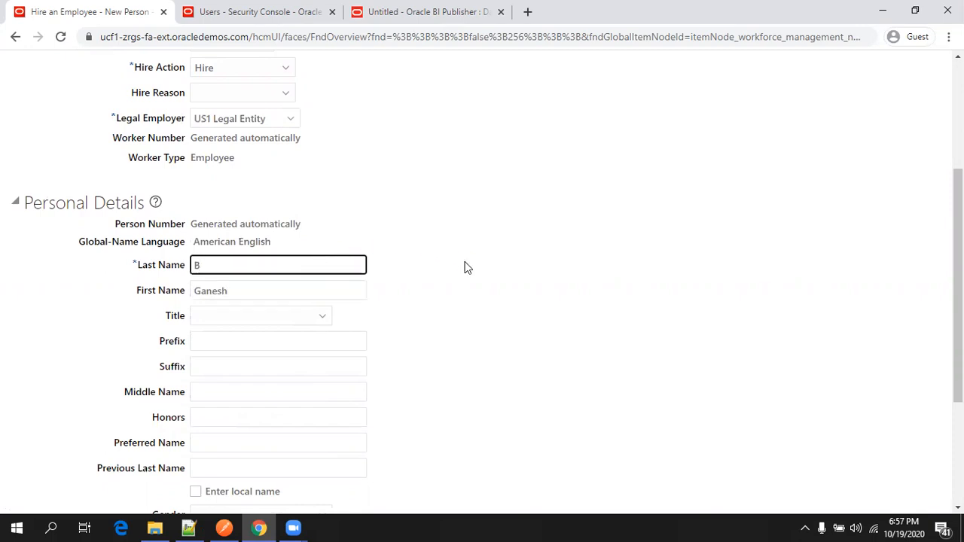
scroll(452, 276, "down", 2)
left_click(273, 178)
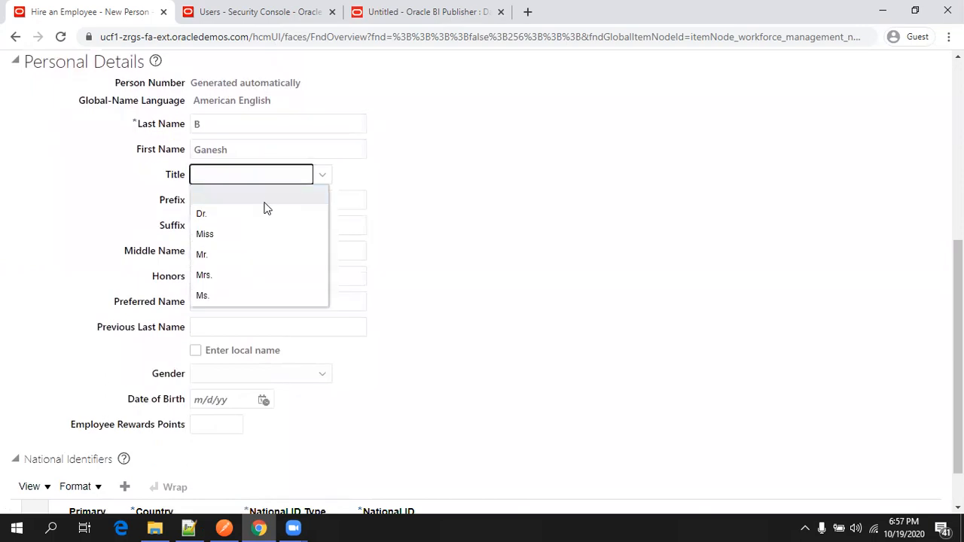
left_click(240, 256)
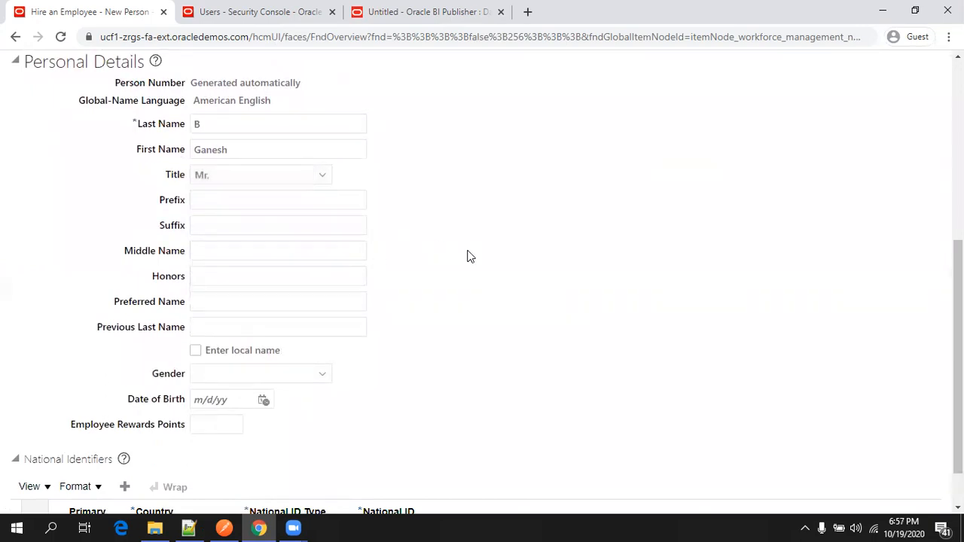
scroll(387, 295, "down", 1)
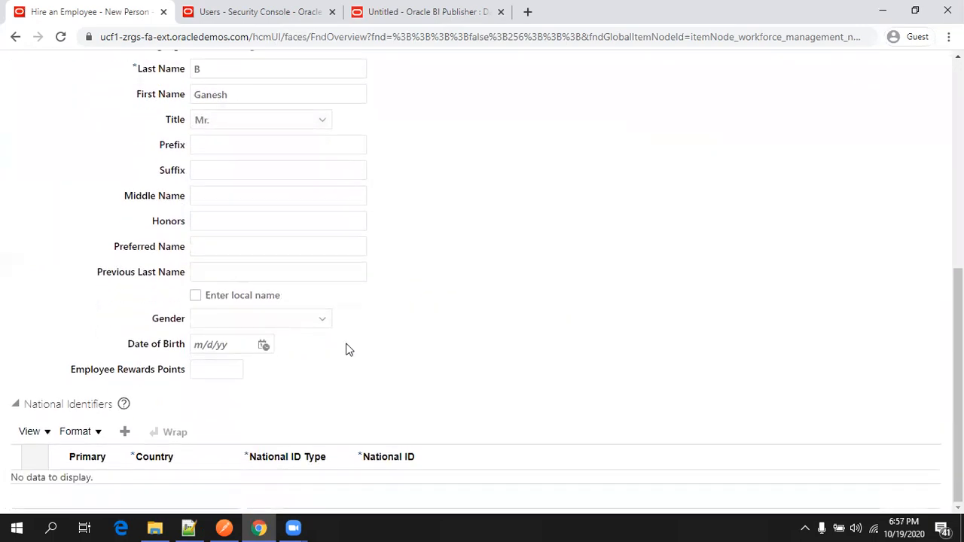
left_click(286, 324)
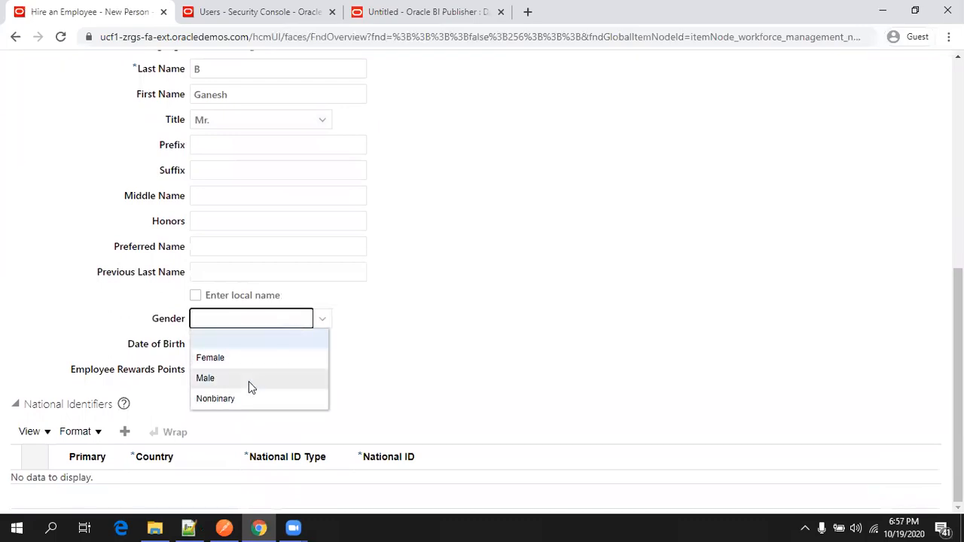
left_click(251, 379)
left_click(263, 344)
left_click(375, 189)
double_click(375, 189)
key("BackSpace")
type("1980")
left_click(378, 232)
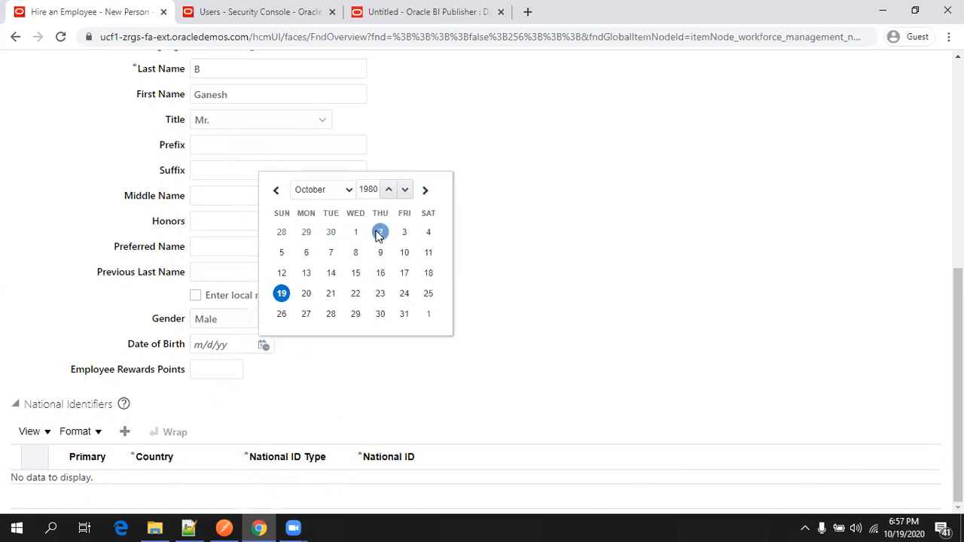
left_click(281, 298)
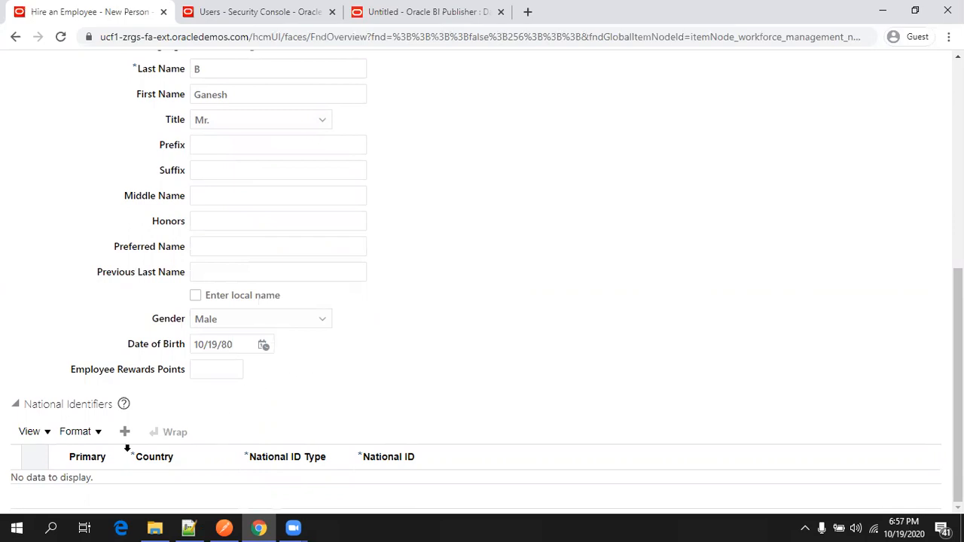
Add a Social Security Number national identifier and enter the ID number.
left_click(125, 431)
scroll(577, 298, "down", 1)
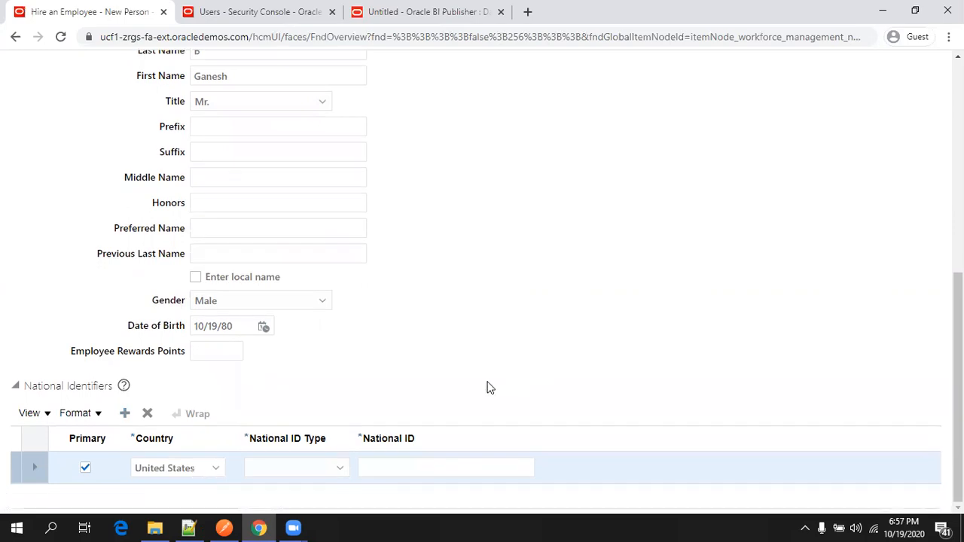
left_click(286, 473)
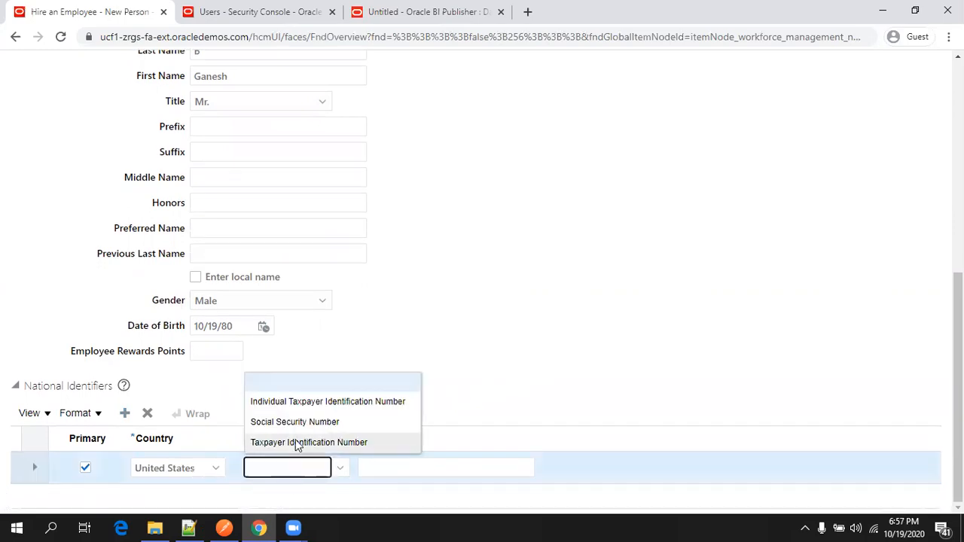
left_click(322, 404)
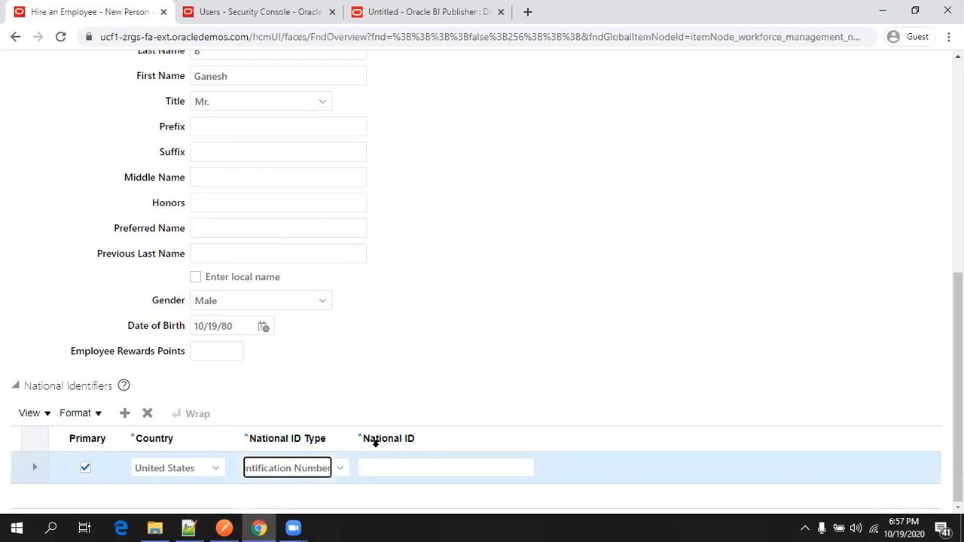
left_click(391, 467)
left_click(325, 474)
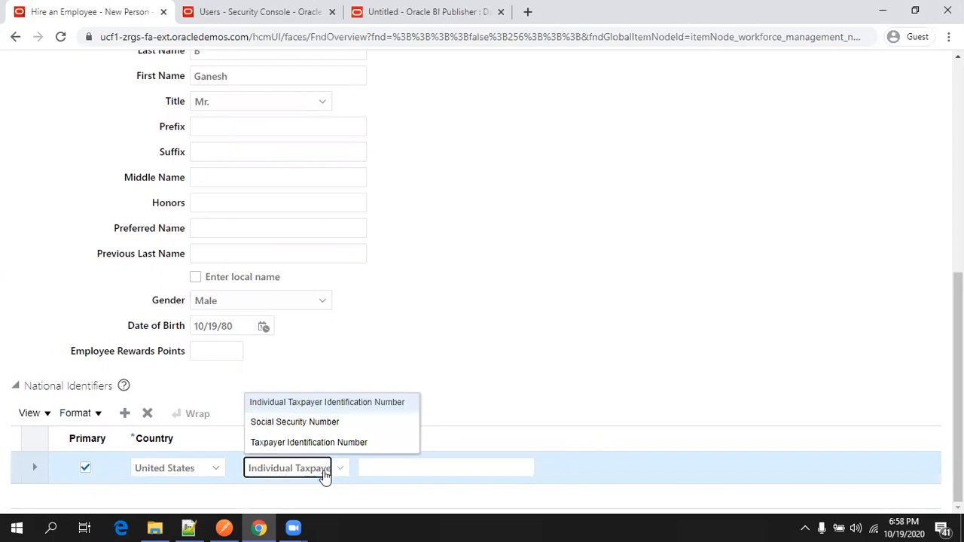
left_click(327, 424)
left_click(395, 468)
type("123456789")
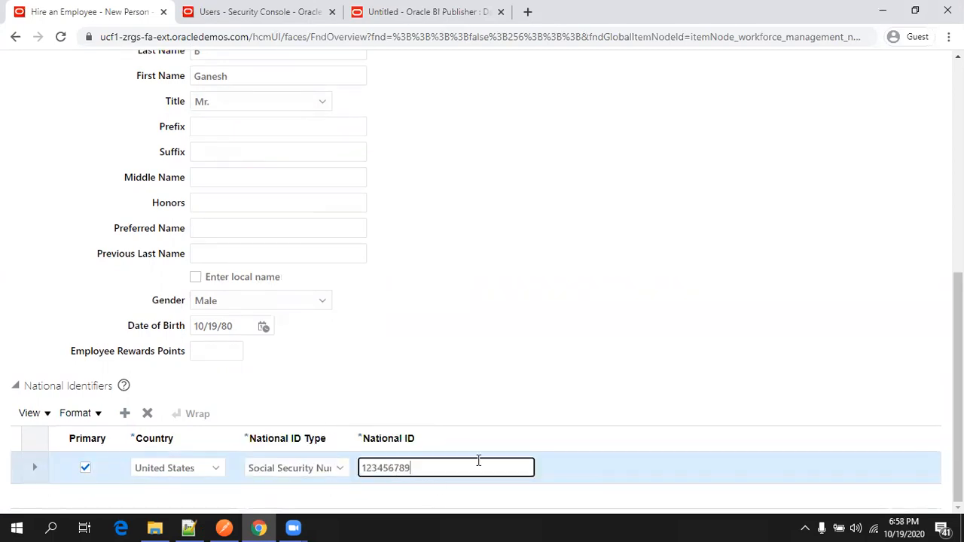
scroll(788, 412, "up", 6)
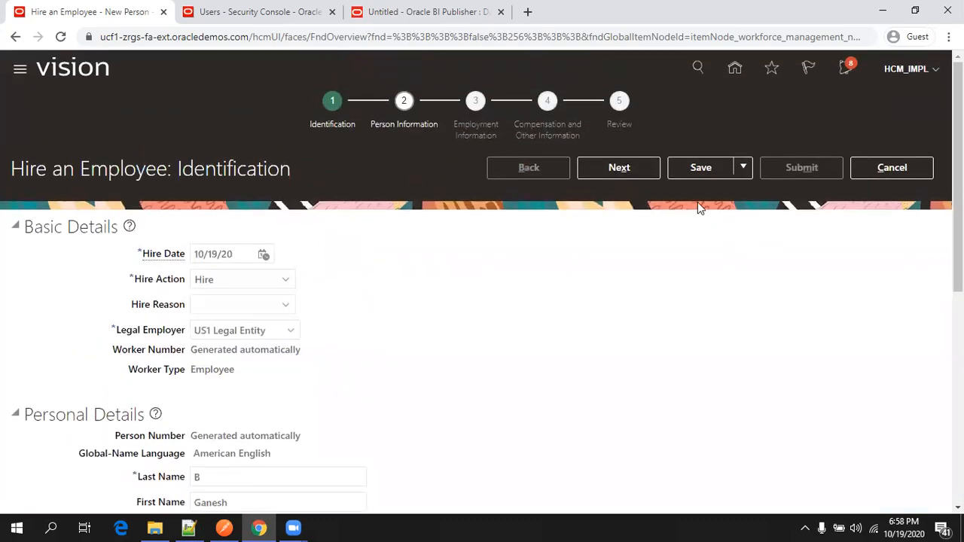
Try to continue, dismiss the invalid Social Security number error, and switch to Notepad++.
left_click(615, 170)
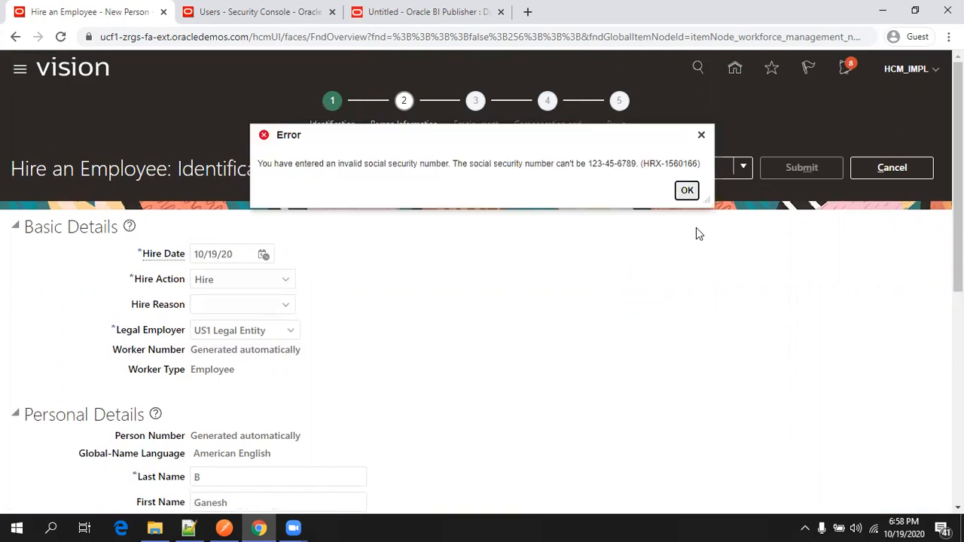
left_click(686, 191)
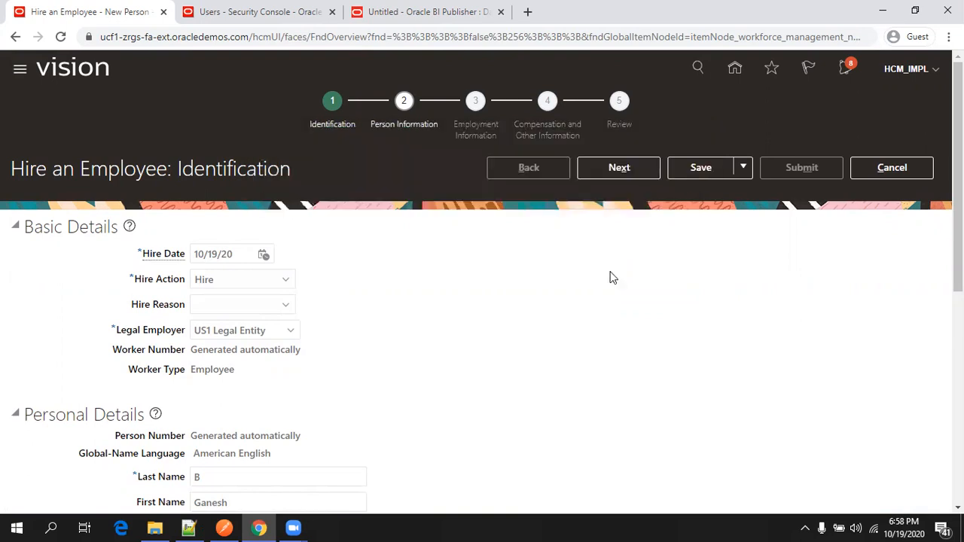
left_click(188, 528)
Search CreatePersonResponse.json for 'ssn', copy the national ID value, and return to the browser.
left_click(220, 60)
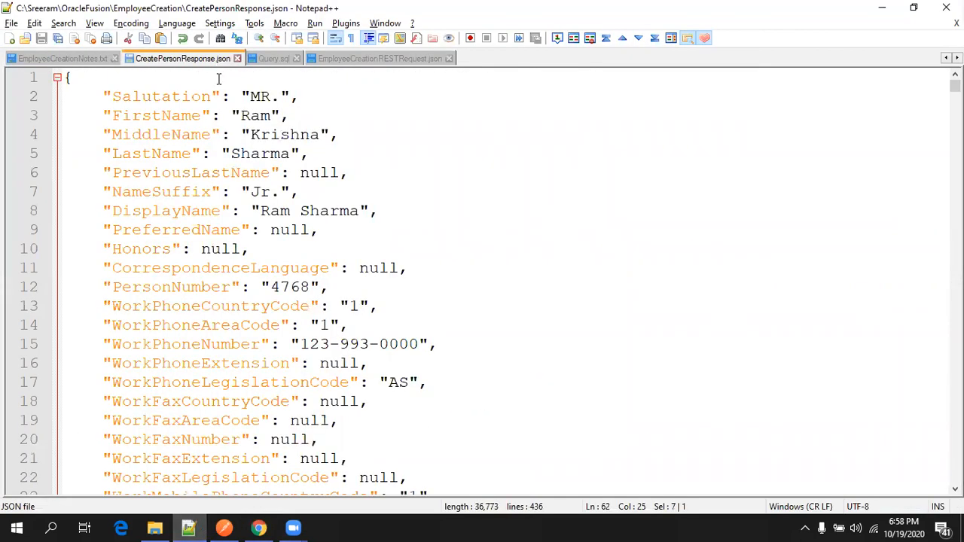
key("ctrl+f")
type("ssn")
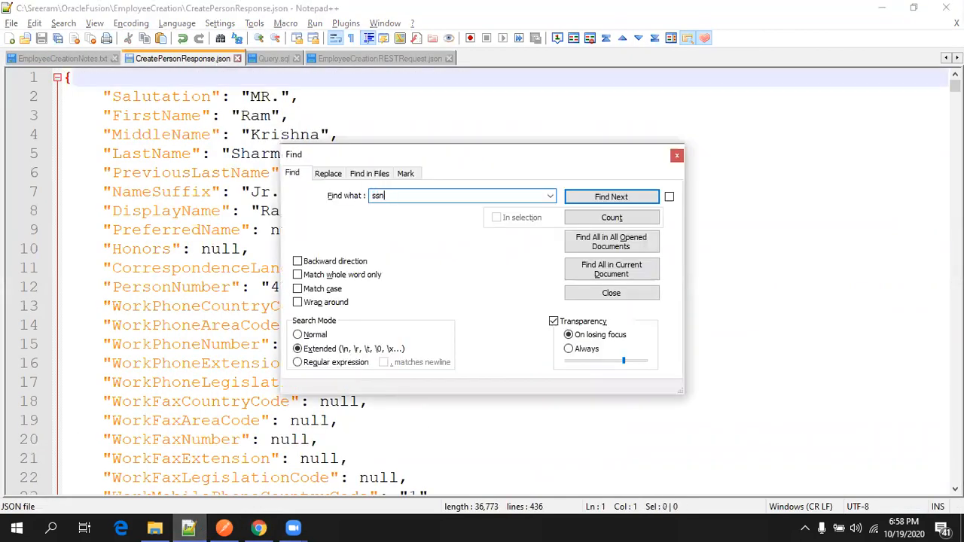
key("Return")
key("Escape")
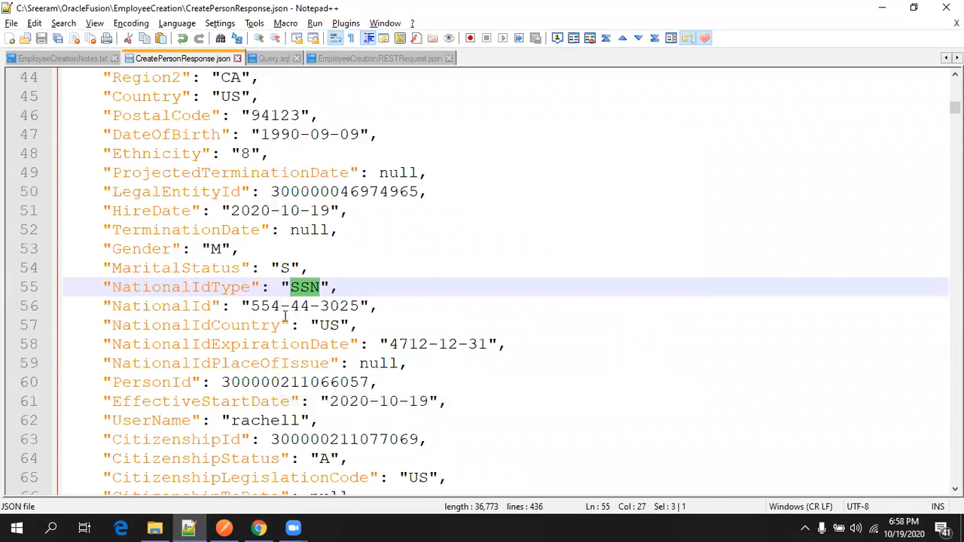
left_click(261, 306)
key("Left")
key("shift+End")
key("shift+Left")
key("shift+Left")
key("shift+Left")
key("shift+Right")
key("ctrl+c")
key("alt+Tab")
Replace the National ID with the copied Social Security number.
scroll(342, 366, "down", 6)
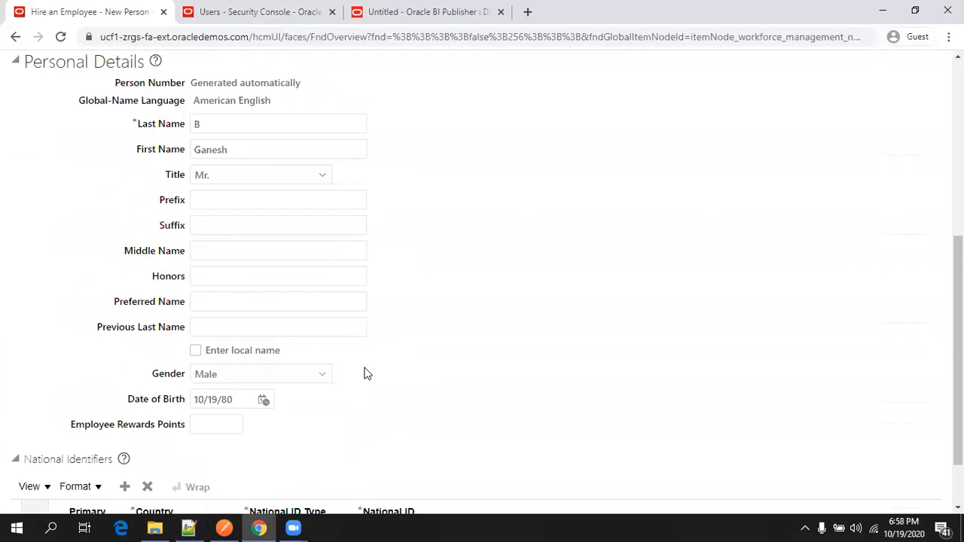
left_click(418, 468)
key("ctrl+a")
key("ctrl+v")
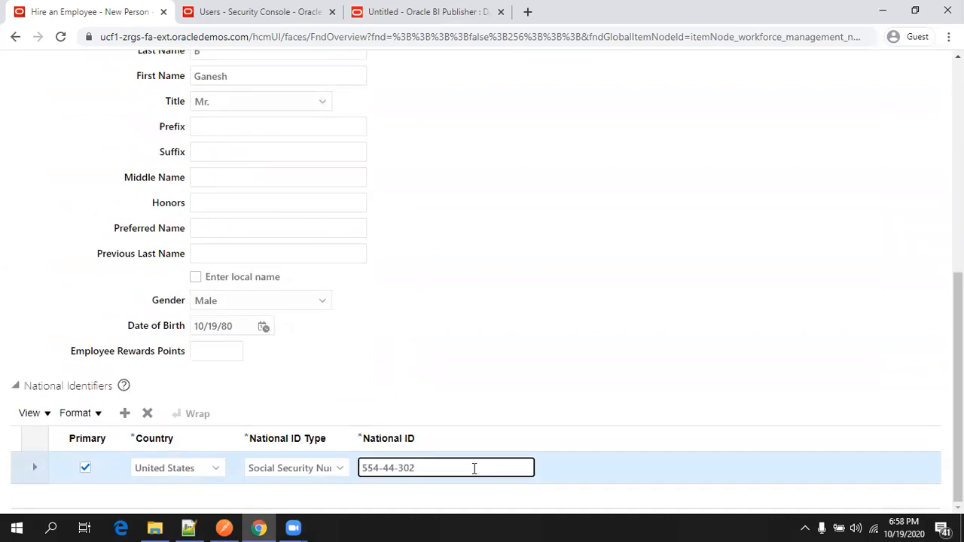
Save the hire and continue to the Person Information step.
scroll(652, 375, "up", 6)
left_click(700, 170)
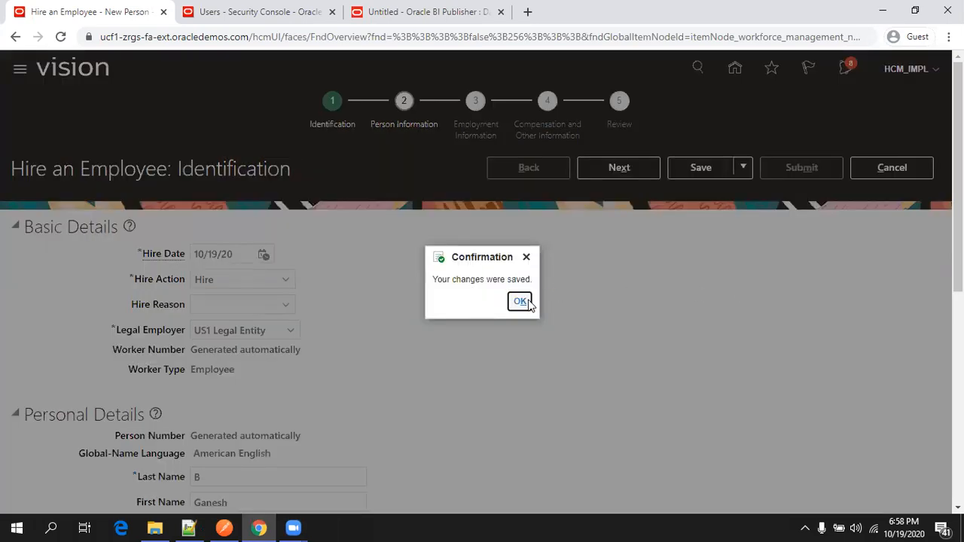
key("Return")
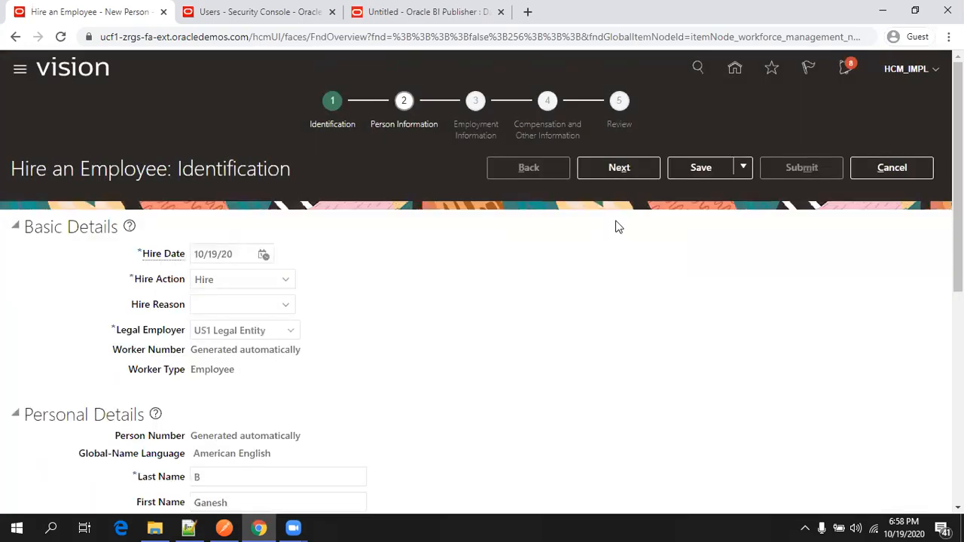
left_click(639, 173)
Enter 'Address 1' and 'Adress 2' as the home address lines.
scroll(520, 370, "down", 2)
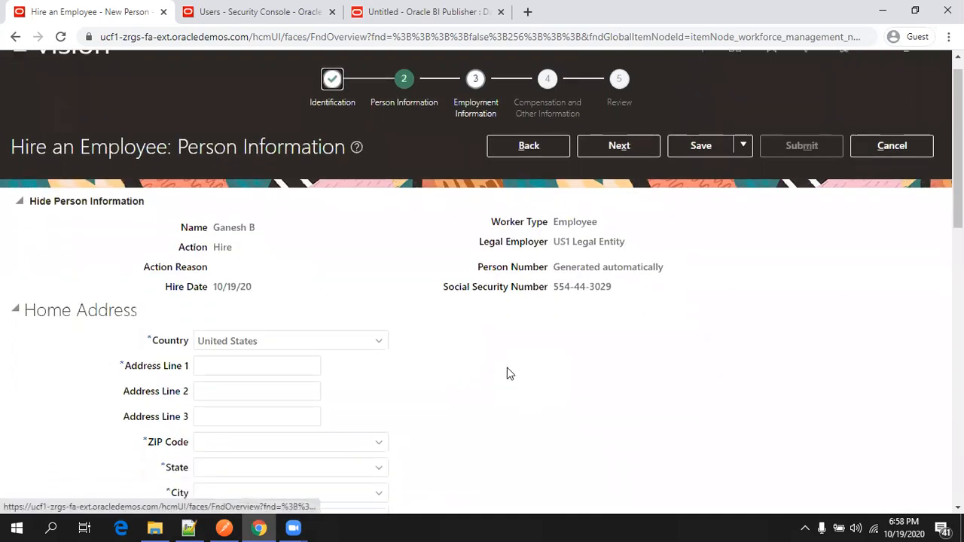
left_click(307, 246)
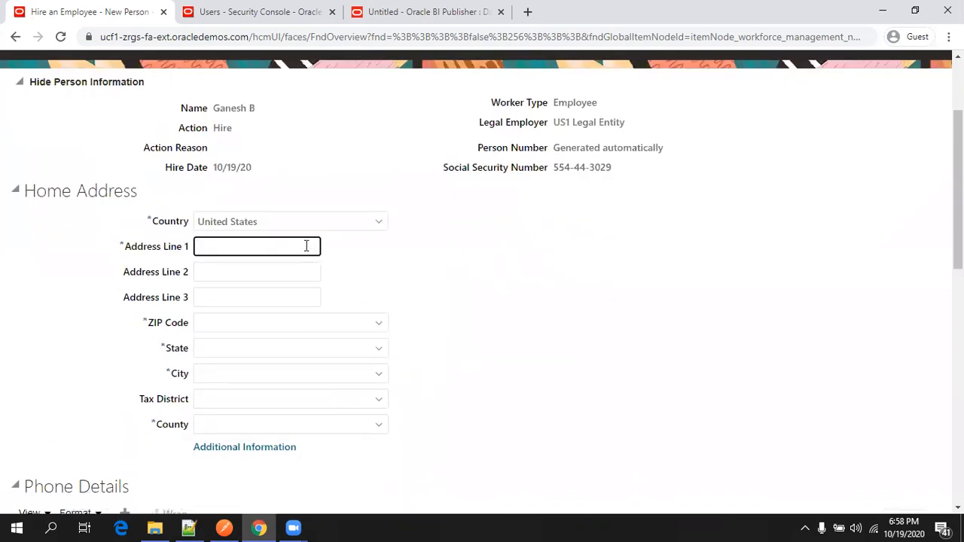
type("Address 1")
key("Tab")
type("Adress 2")
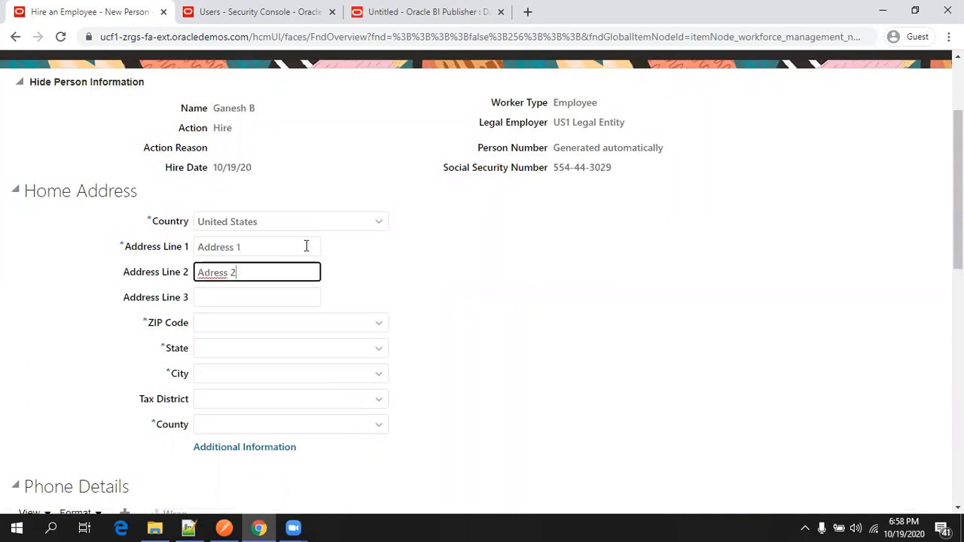
left_click(328, 327)
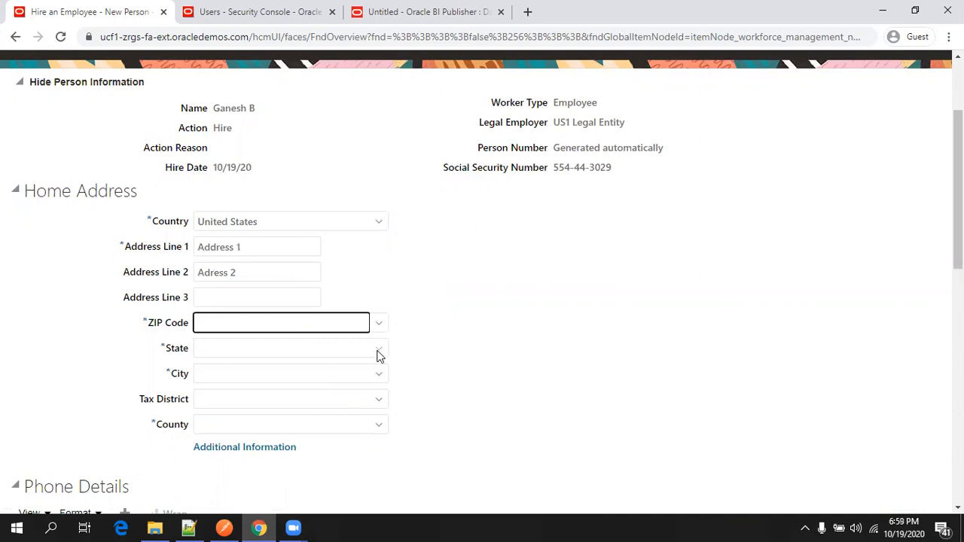
Copy ZIP 94123 from the Notepad++ JSON into ZIP Code so CA and San Francisco fill in.
left_click(189, 527)
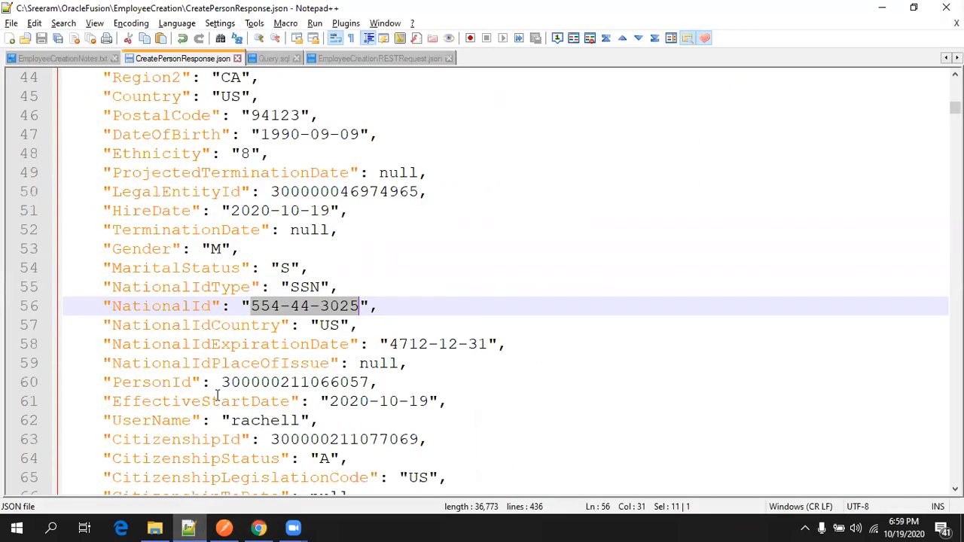
scroll(447, 274, "up", 1)
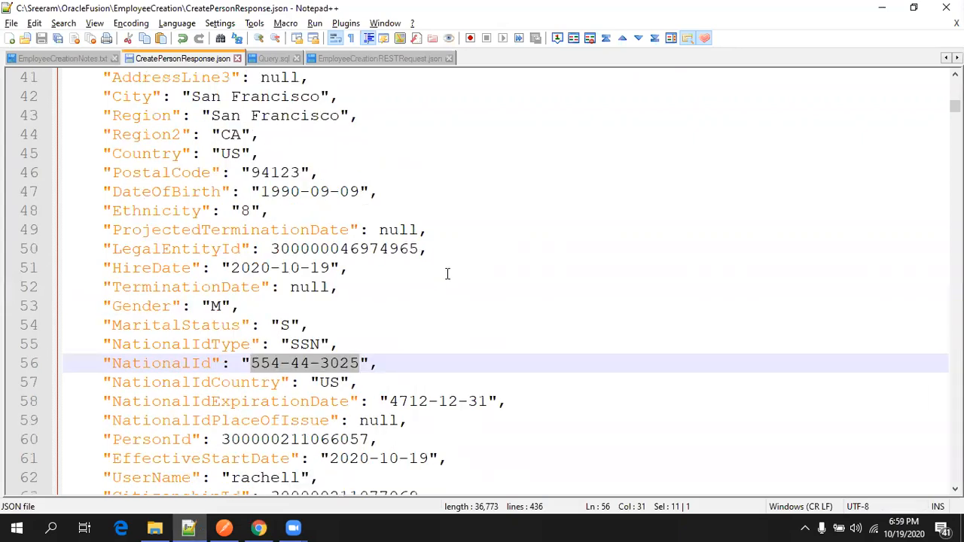
double_click(283, 173)
key("ctrl+c")
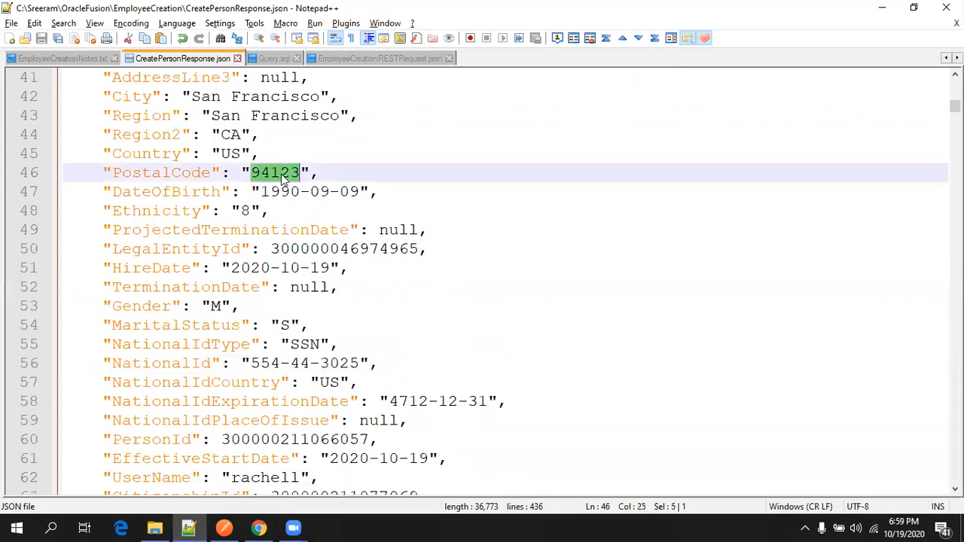
key("alt+Tab")
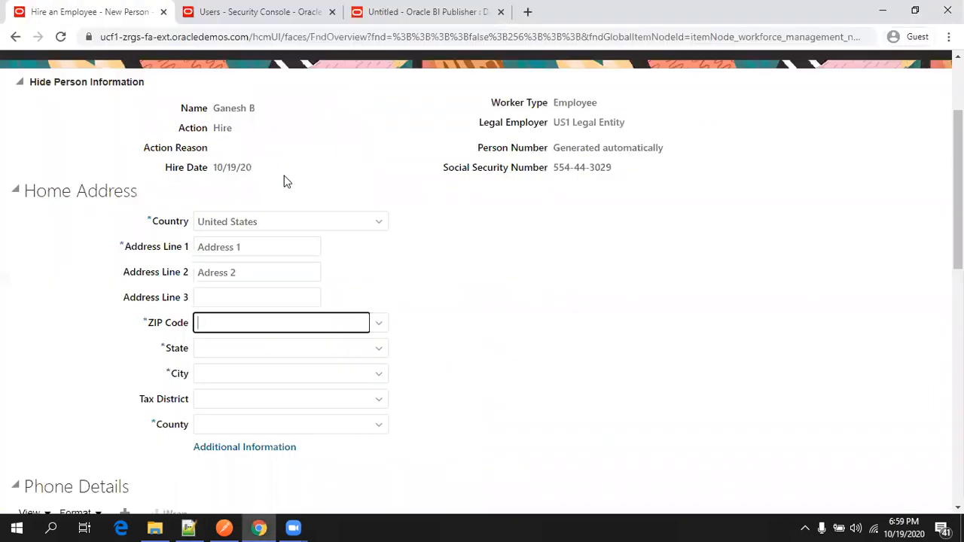
key("ctrl+v")
left_click(311, 343)
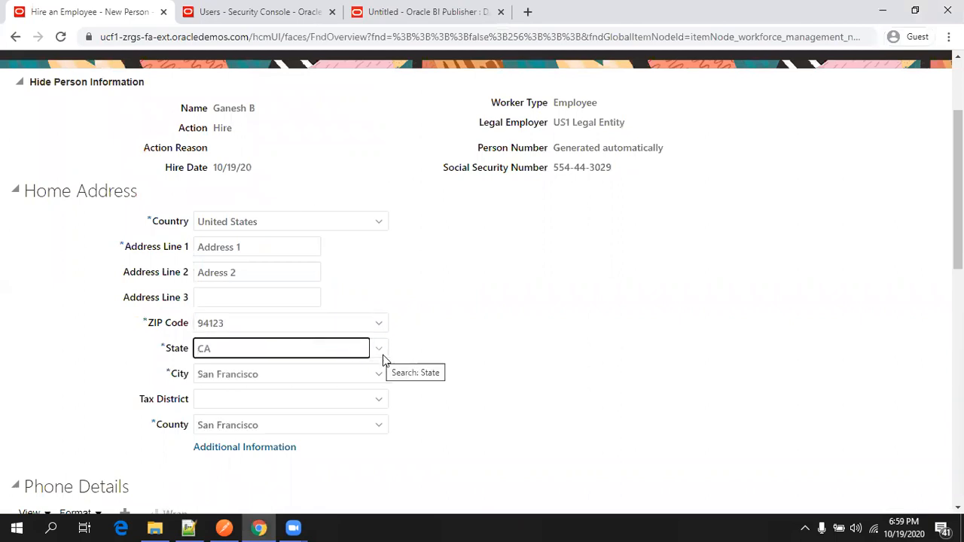
scroll(407, 360, "down", 2)
scroll(416, 351, "up", 4)
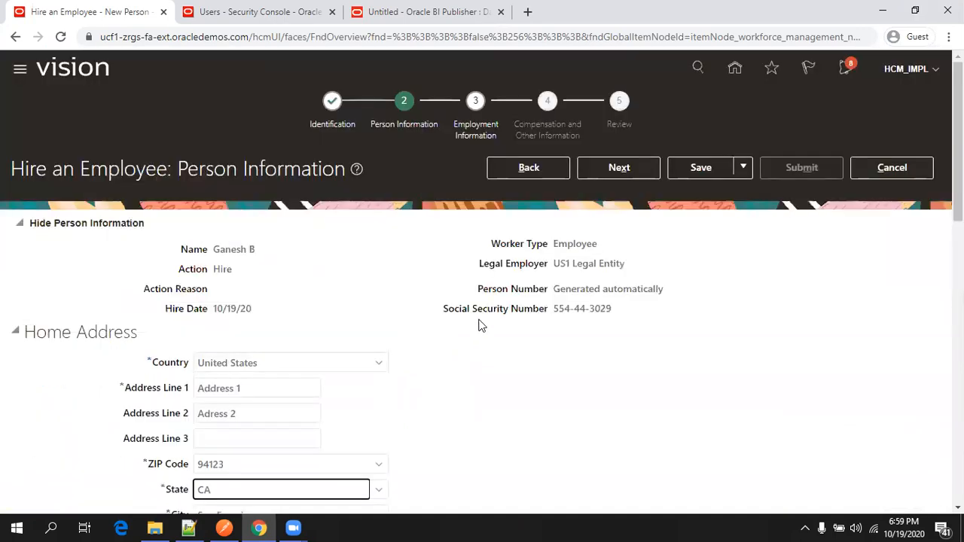
Save the person information and dismiss the confirmation.
left_click(700, 168)
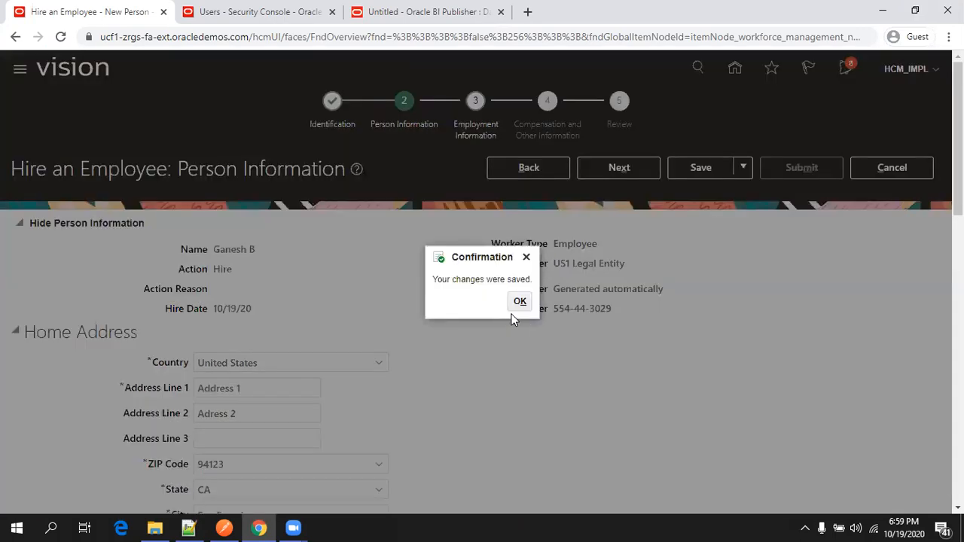
left_click(519, 301)
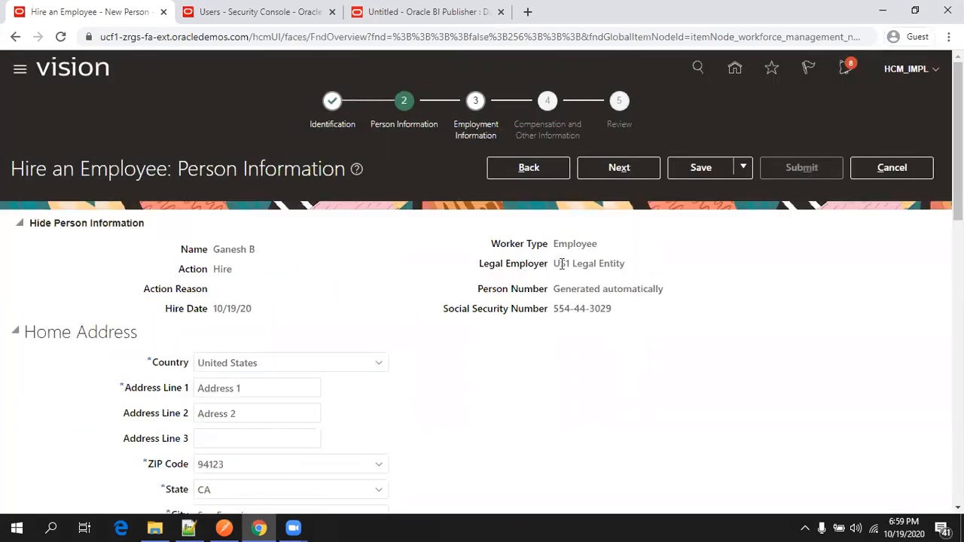
left_click_drag(558, 265, 618, 263)
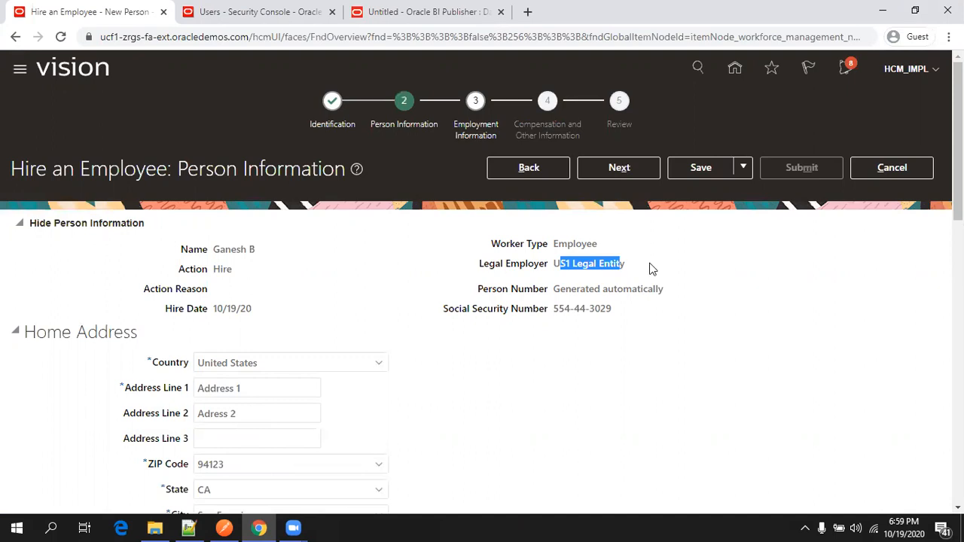
left_click(652, 269)
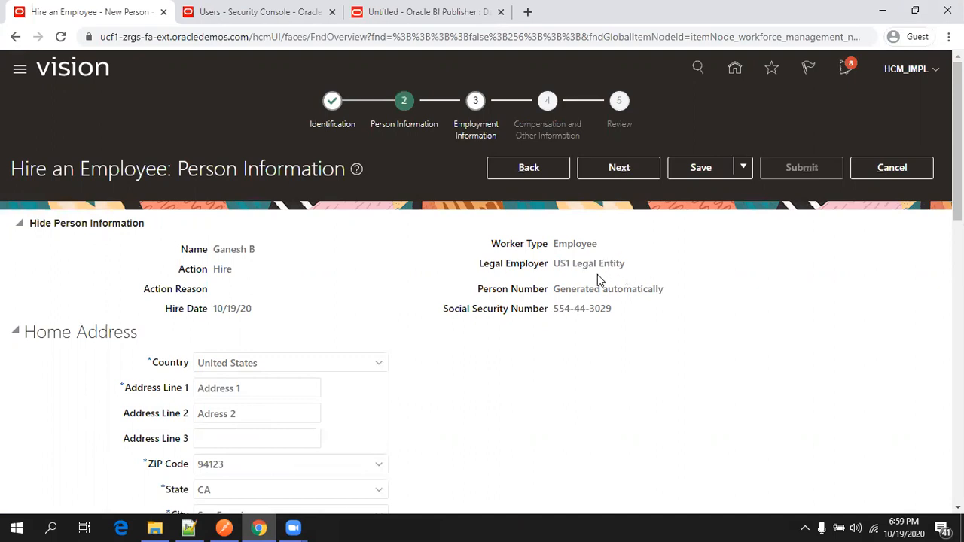
Step back to Identification, then advance to Employment Information's Work Relationship Details.
left_click(546, 178)
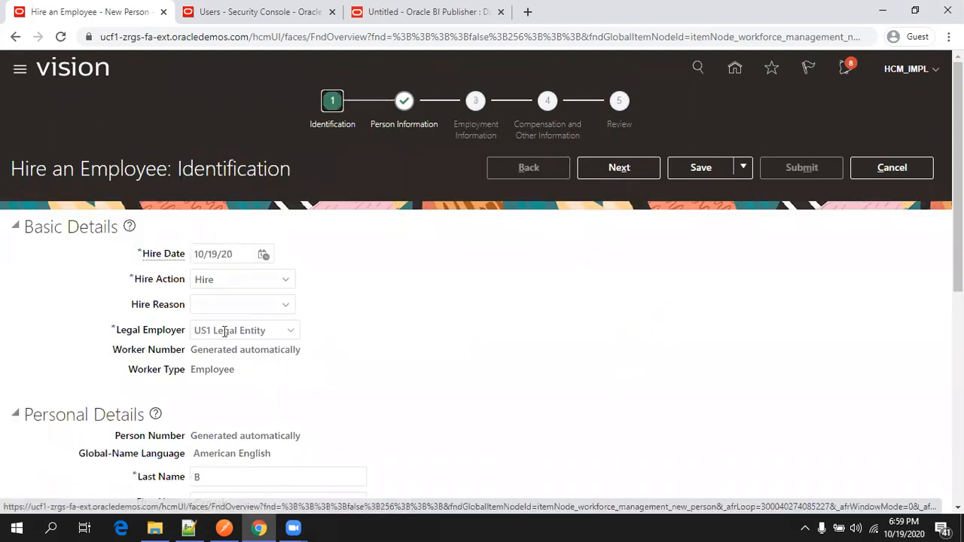
left_click(631, 169)
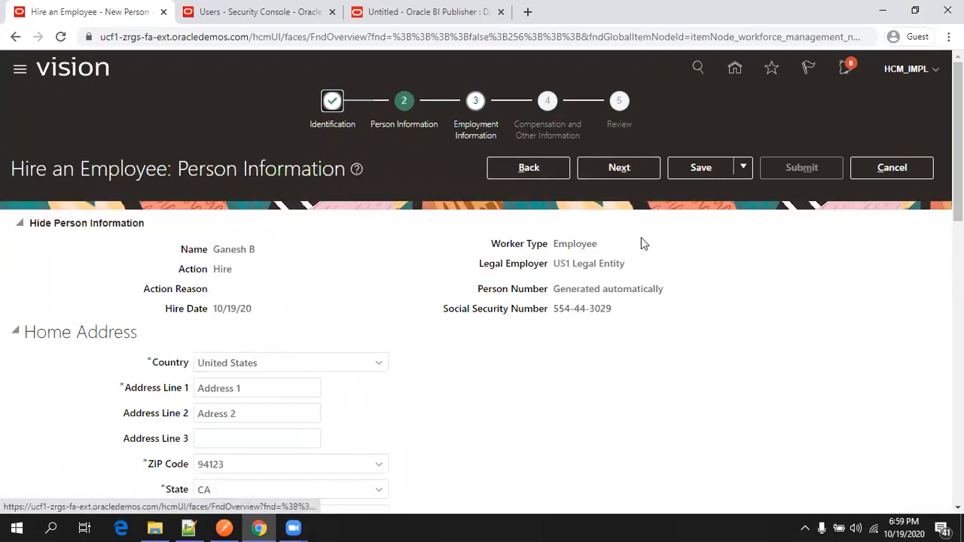
left_click(632, 172)
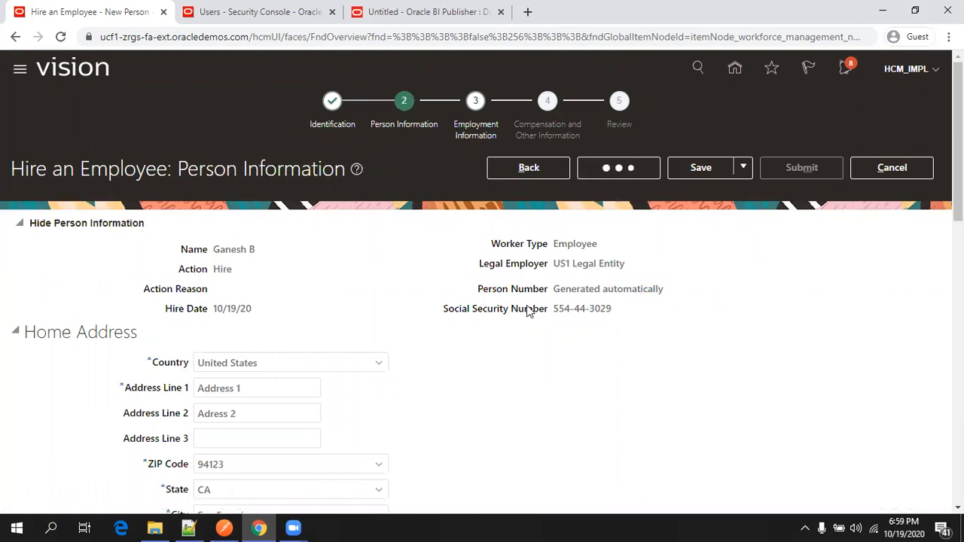
scroll(528, 311, "down", 4)
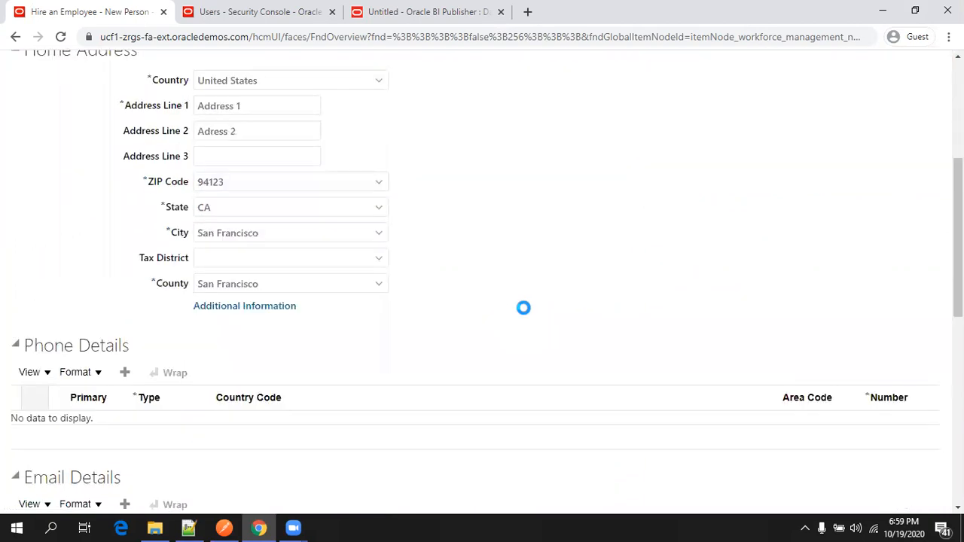
scroll(523, 308, "down", 2)
scroll(523, 308, "down", 3)
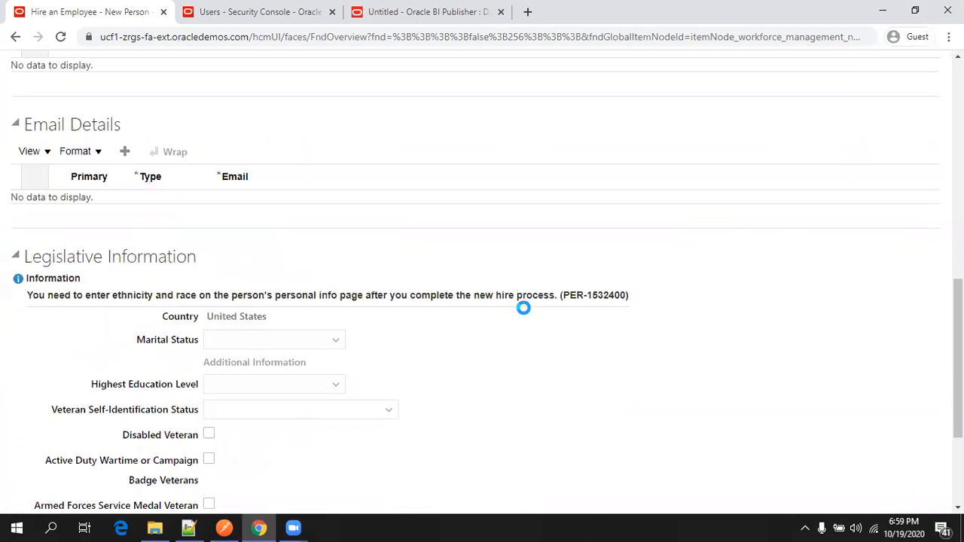
scroll(523, 308, "down", 2)
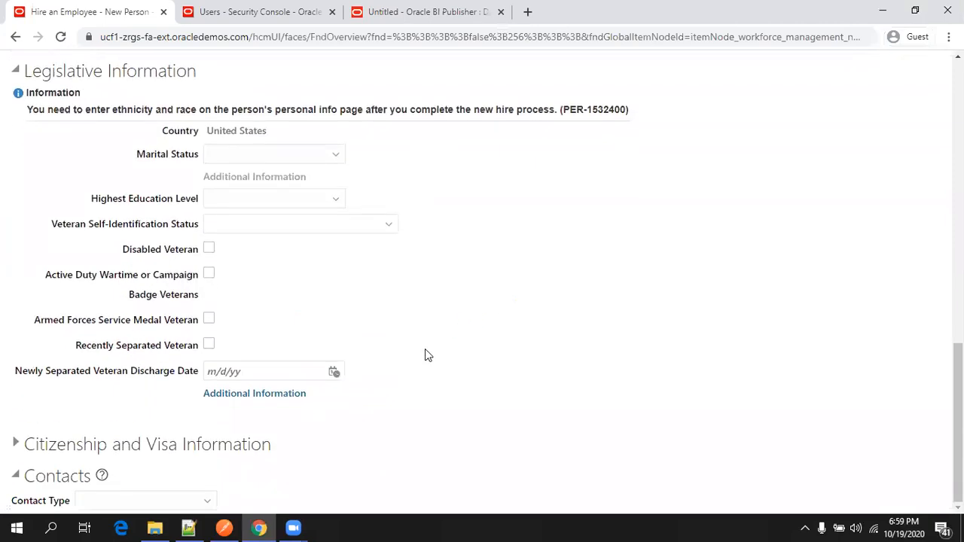
scroll(394, 359, "down", 1)
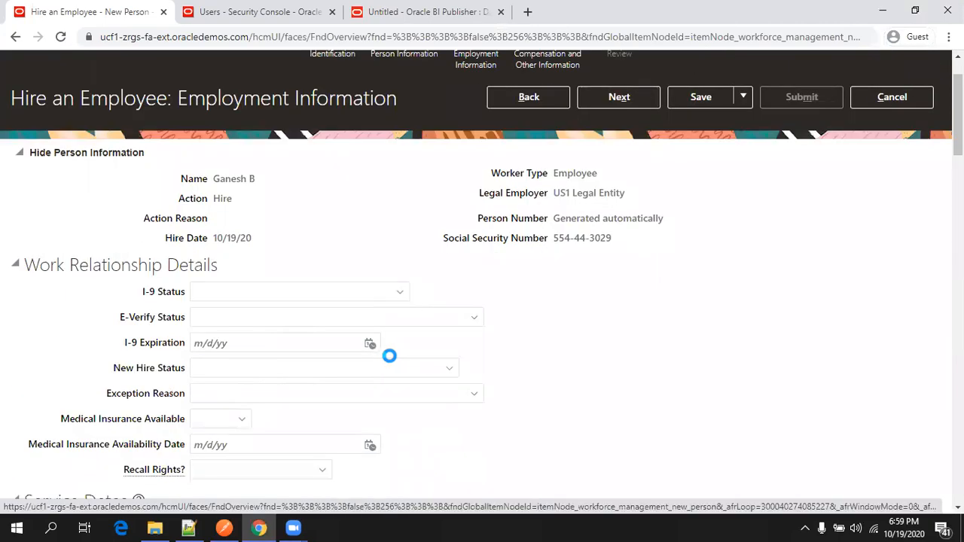
Set the new hire's business unit to US1 Business Unit.
scroll(391, 356, "up", 1)
left_click(624, 167)
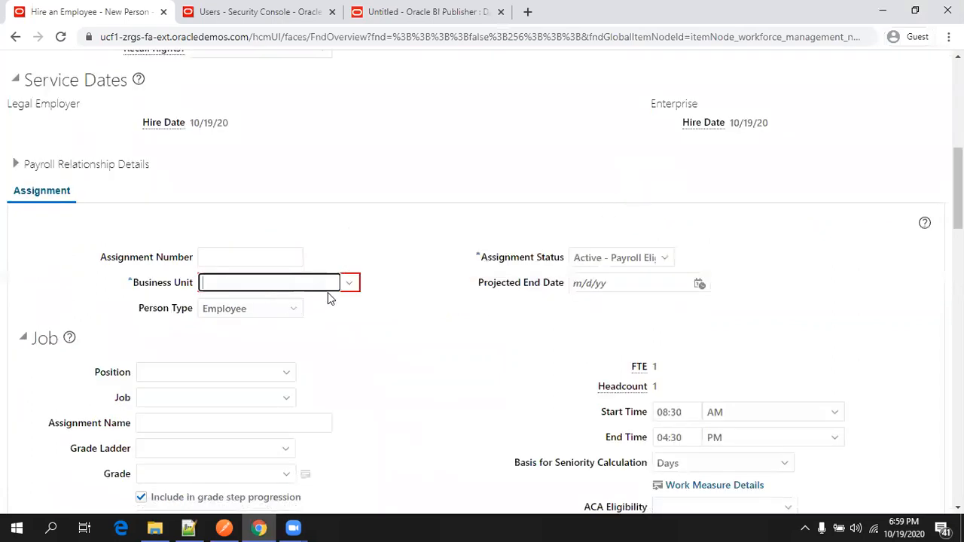
left_click(349, 283)
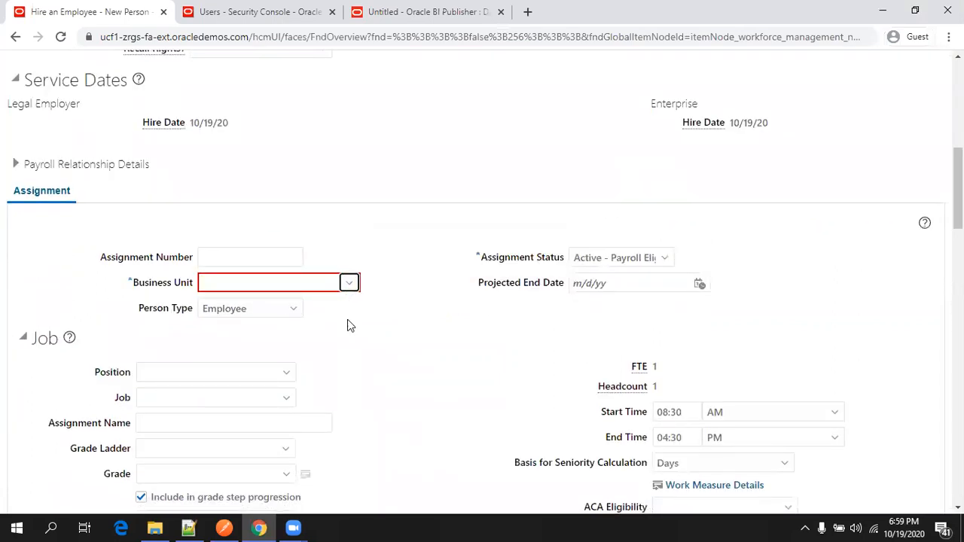
left_click(301, 285)
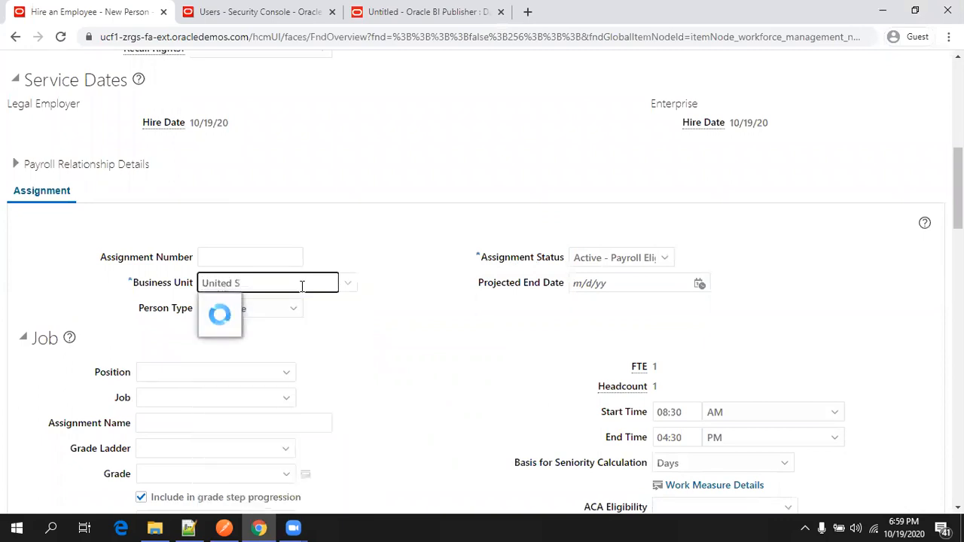
key("ctrl+a")
type("U")
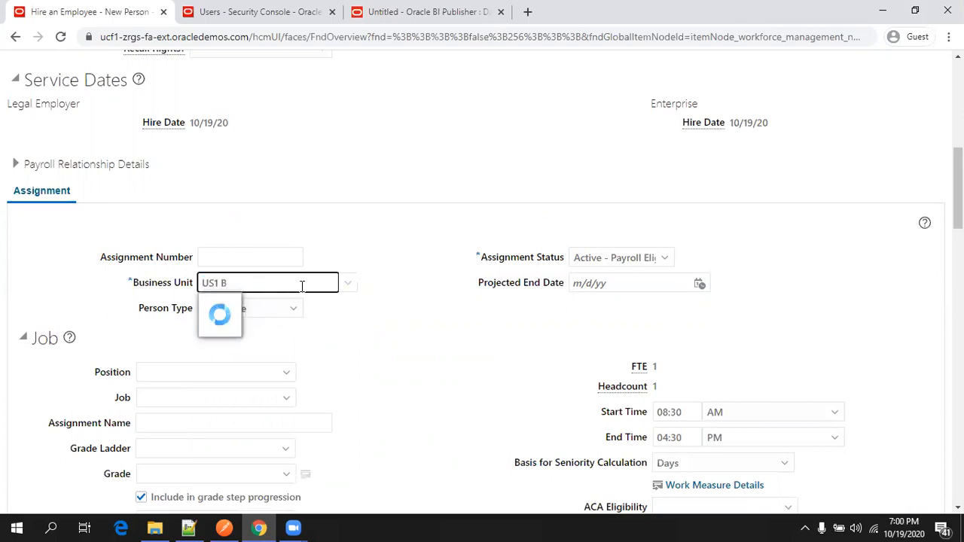
left_click(243, 305)
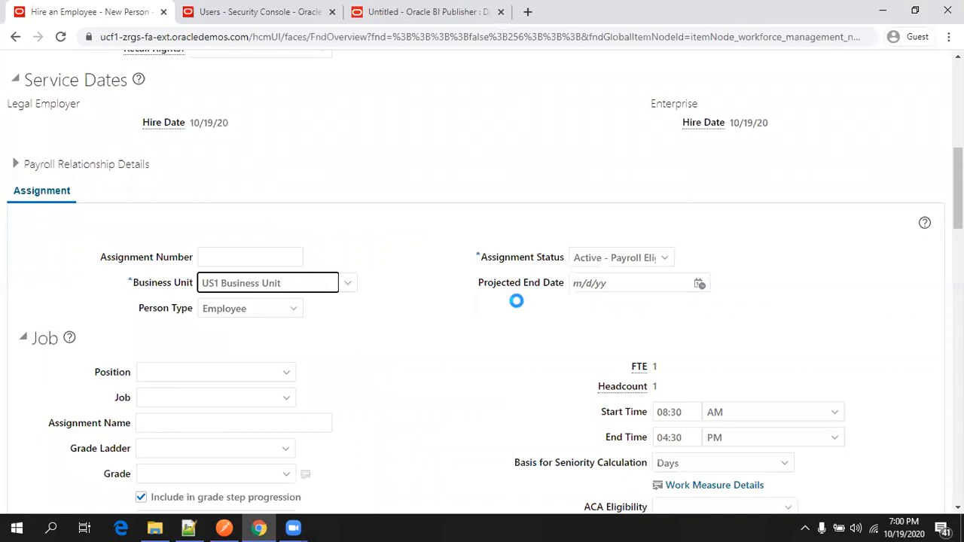
scroll(426, 345, "up", 1)
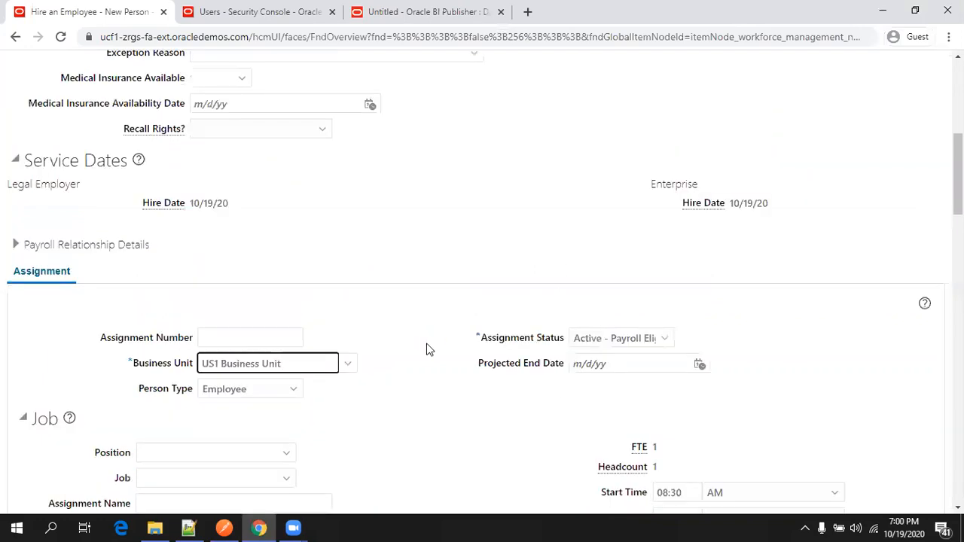
scroll(405, 352, "down", 3)
left_click(431, 295)
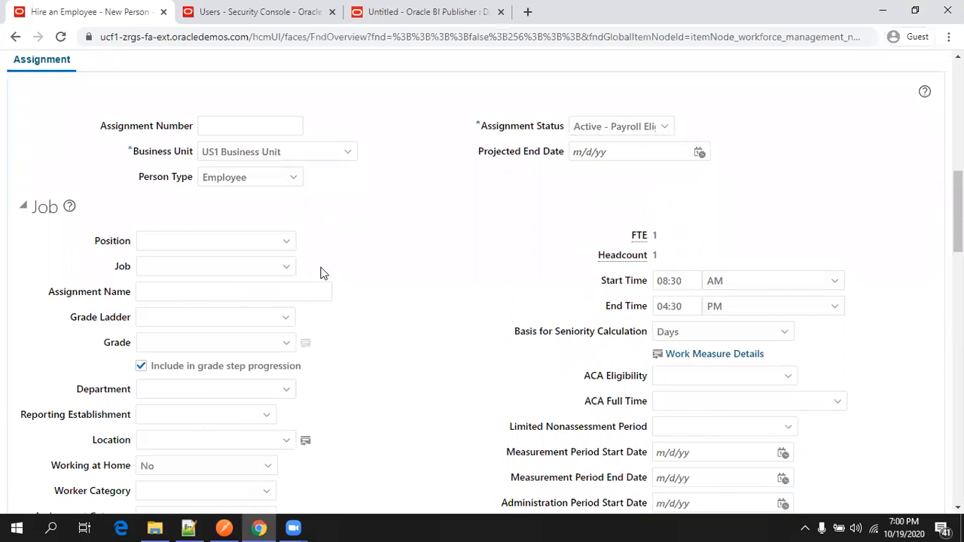
Assign the Runner - Vision Bistro PA 002 position, accept the warning, and continue.
left_click(282, 243)
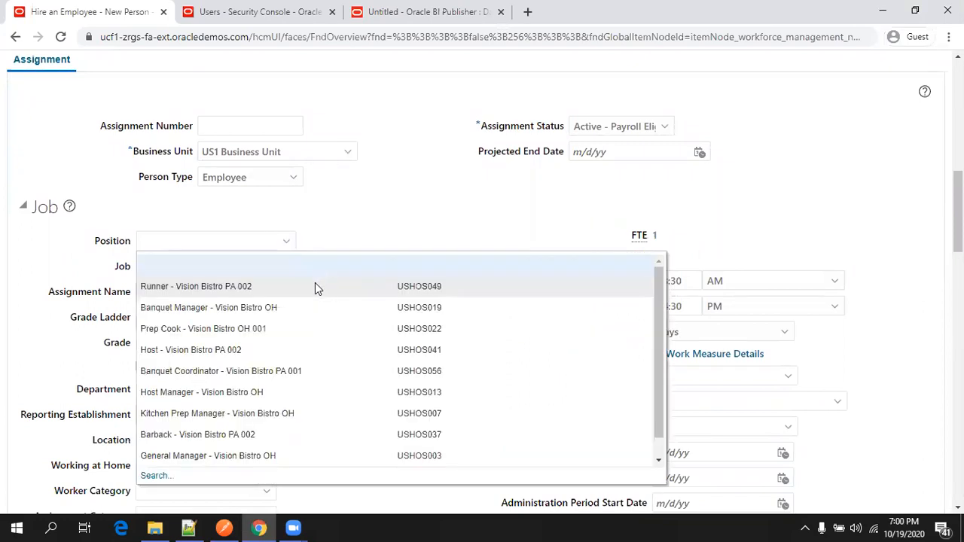
left_click(316, 286)
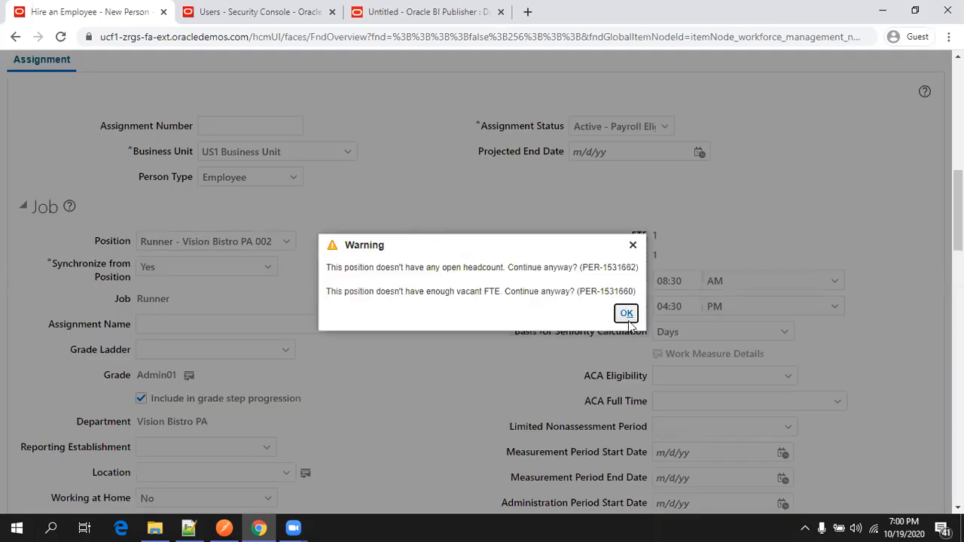
left_click(627, 317)
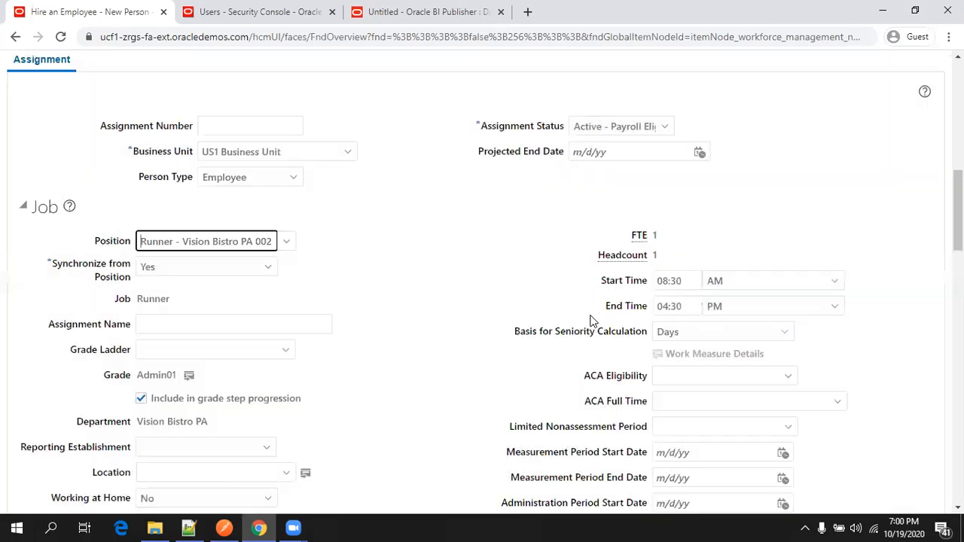
scroll(534, 332, "up", 8)
left_click(619, 167)
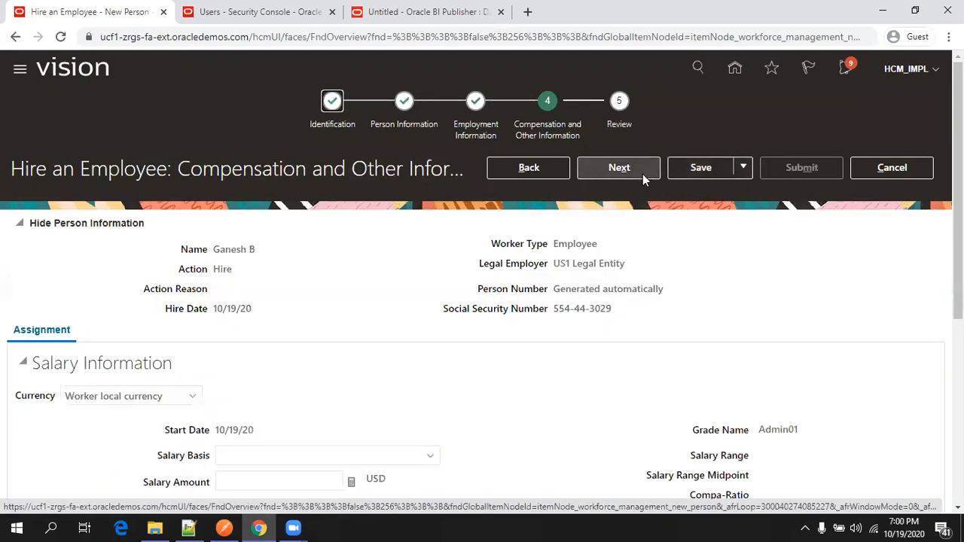
Advance to the Review step and look over the new employee's details.
left_click(641, 177)
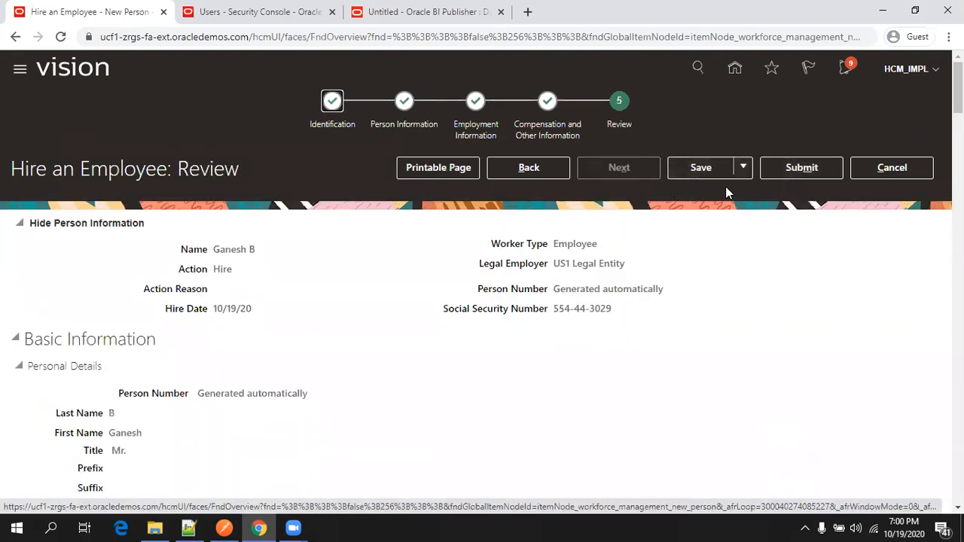
scroll(733, 258, "down", 2)
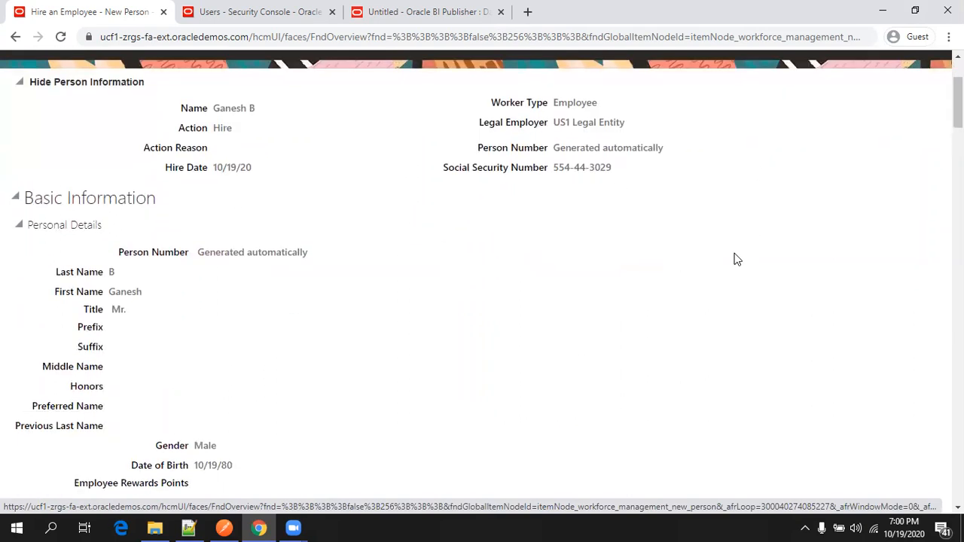
scroll(668, 262, "down", 8)
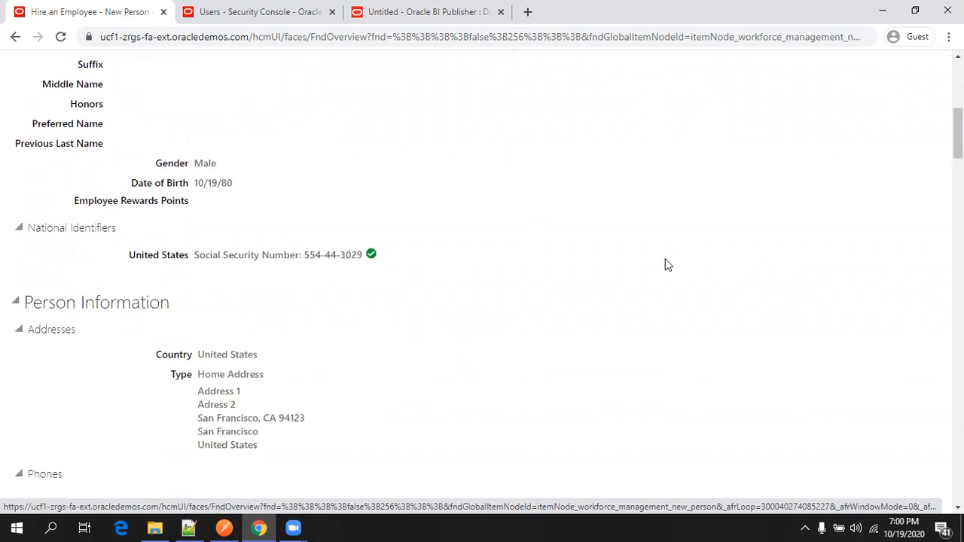
scroll(665, 264, "up", 7)
scroll(665, 267, "up", 3)
Submit the hire, confirm the warning with Yes, and bring Notepad++ forward.
left_click(806, 170)
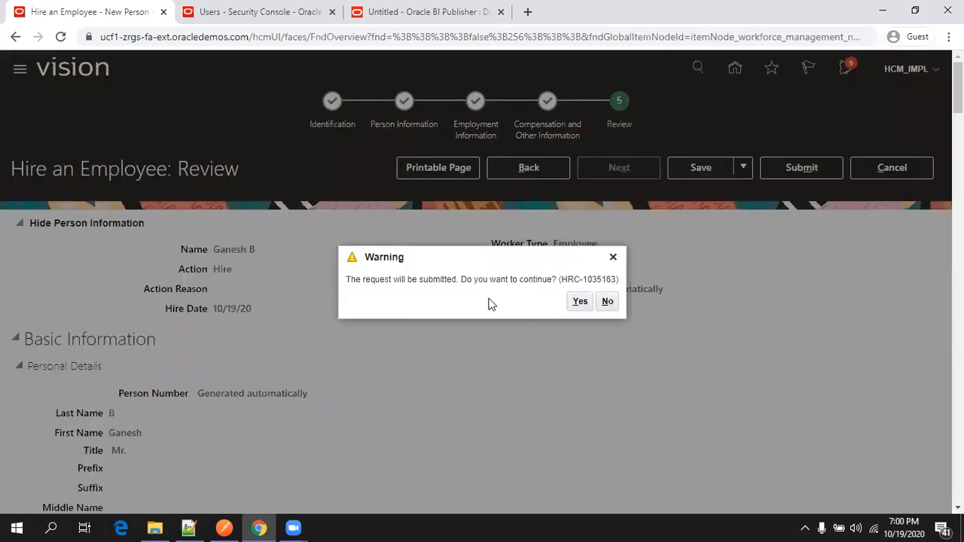
left_click(577, 305)
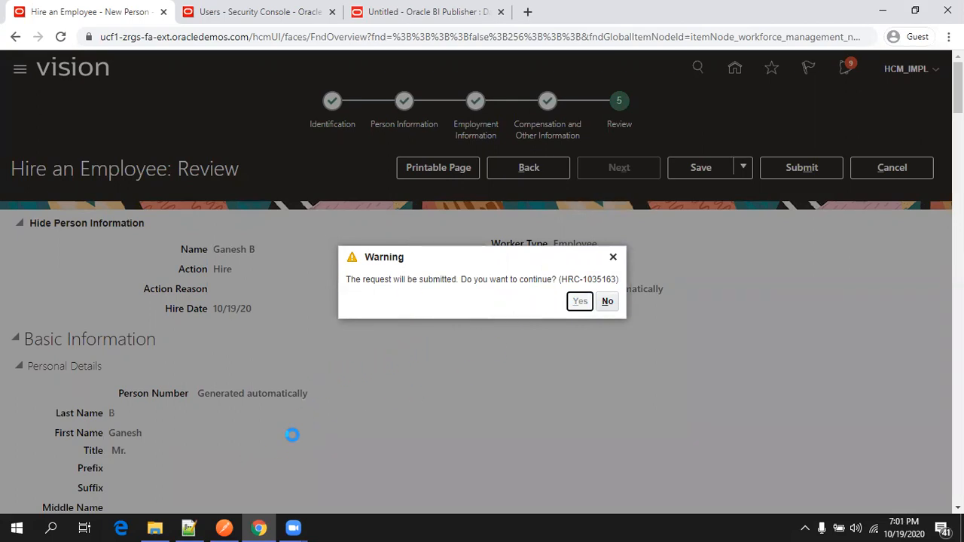
left_click(188, 527)
In EmployeeCreationNotes.txt, add blank lines and prefix the emps endpoint lines with 'URI:' and 'URL:', then save.
left_click(43, 60)
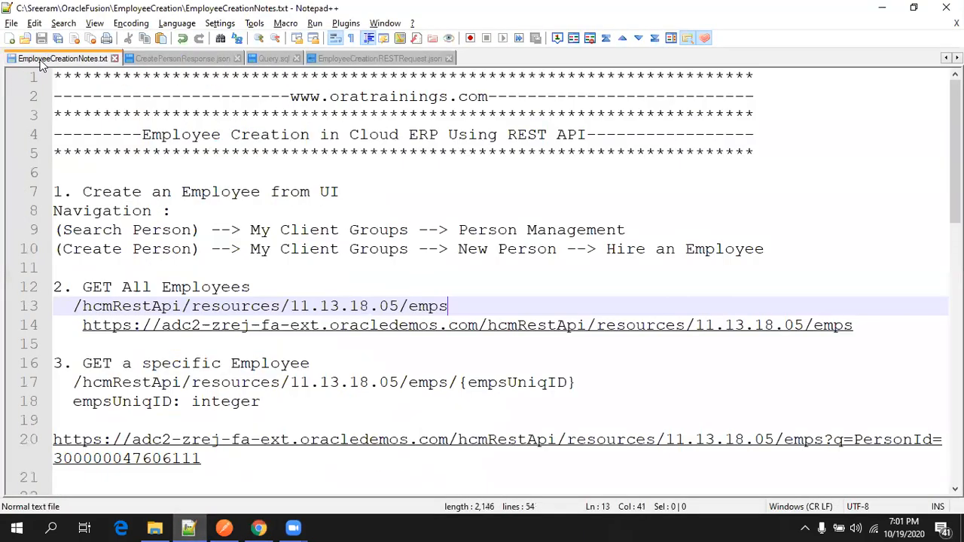
scroll(256, 299, "down", 2)
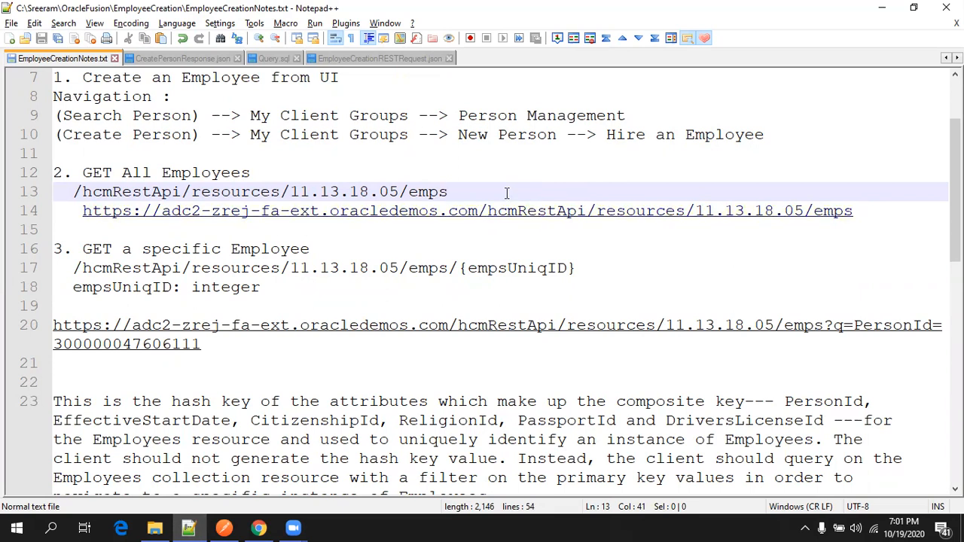
key("Return")
key("Up")
key("Home")
key("Return")
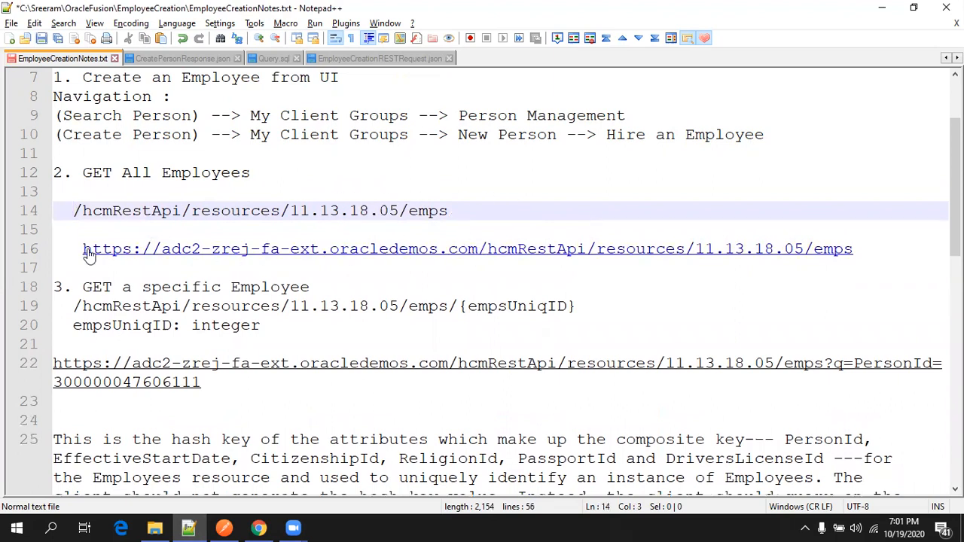
left_click(56, 245)
type("URL:")
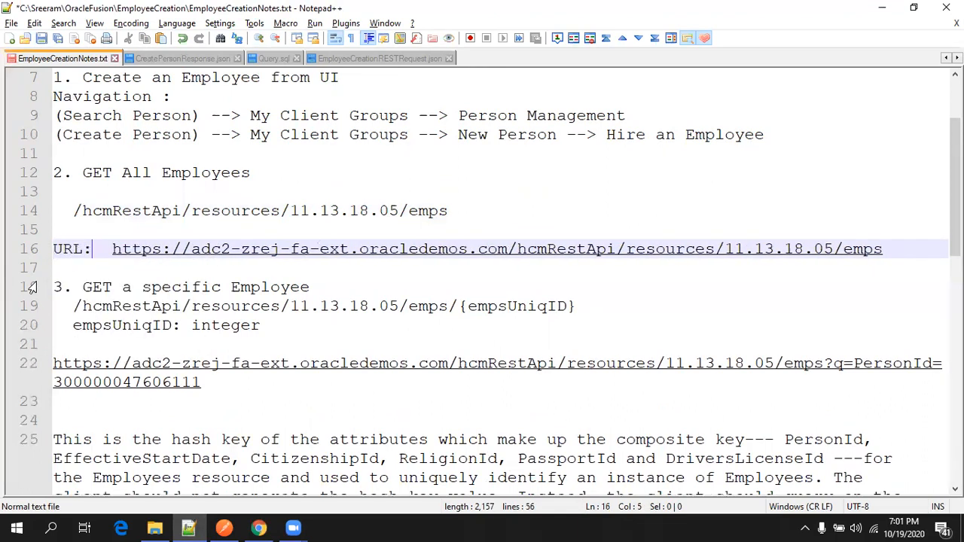
key("Delete")
key("Up")
key("Up")
type("URI:")
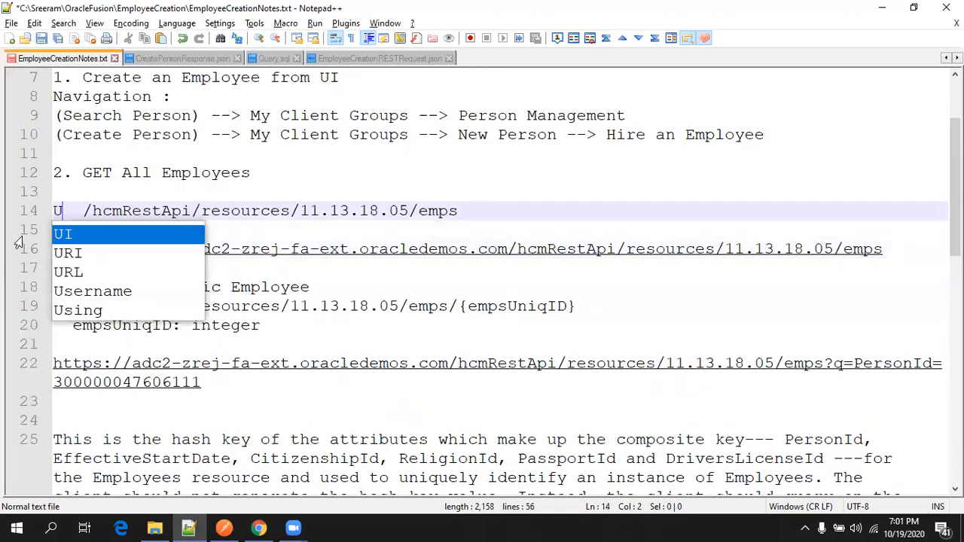
key("ctrl+s")
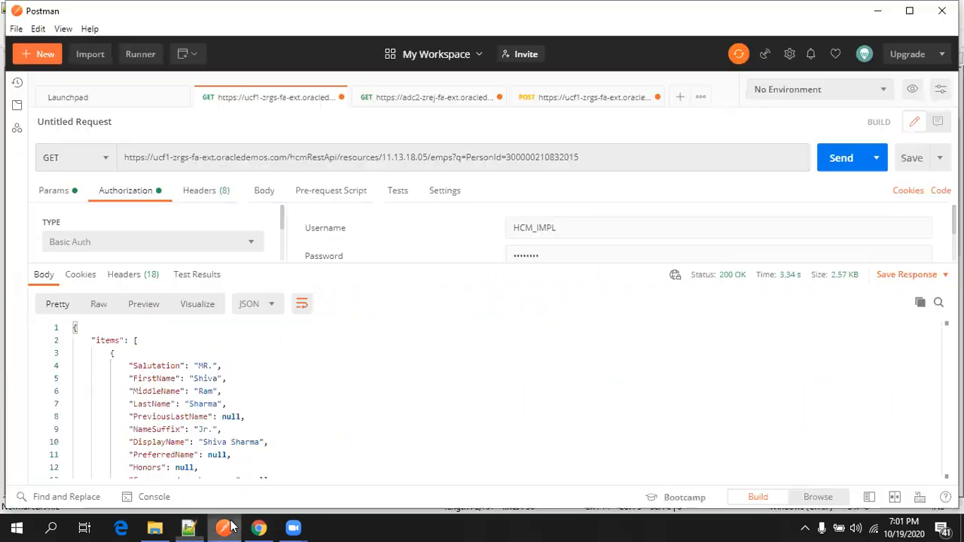
Remove the PersonId filter from the emps URL, keeping GET and the Basic Auth username.
left_click(224, 527)
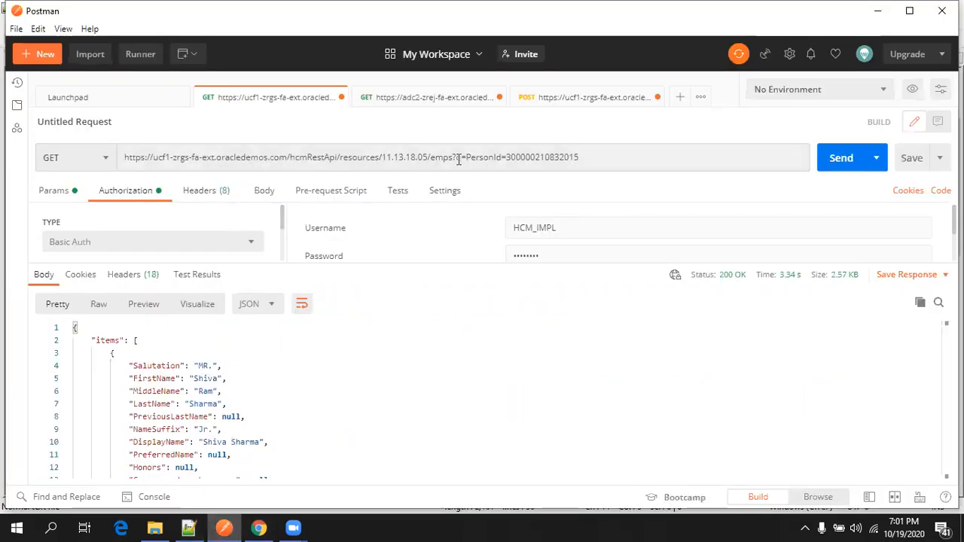
left_click_drag(453, 157, 619, 171)
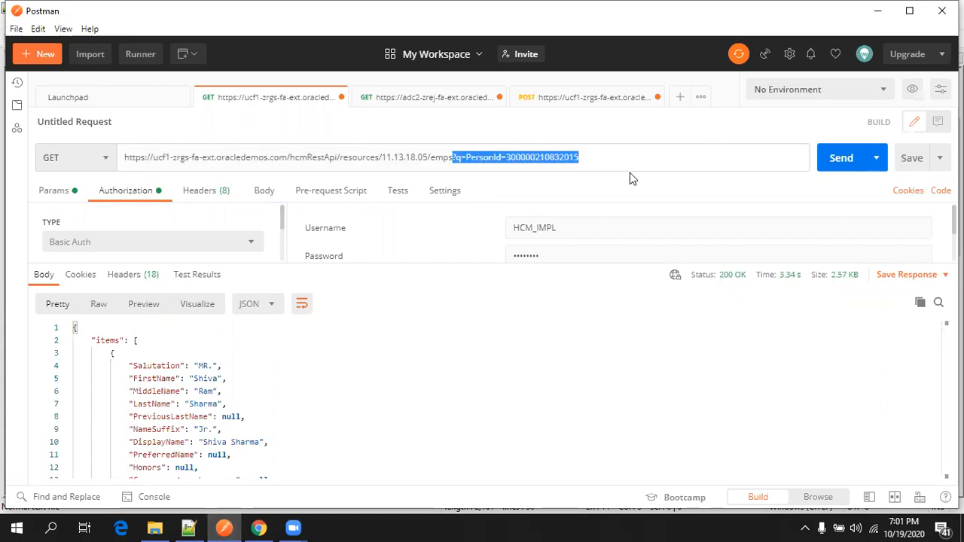
key("BackSpace")
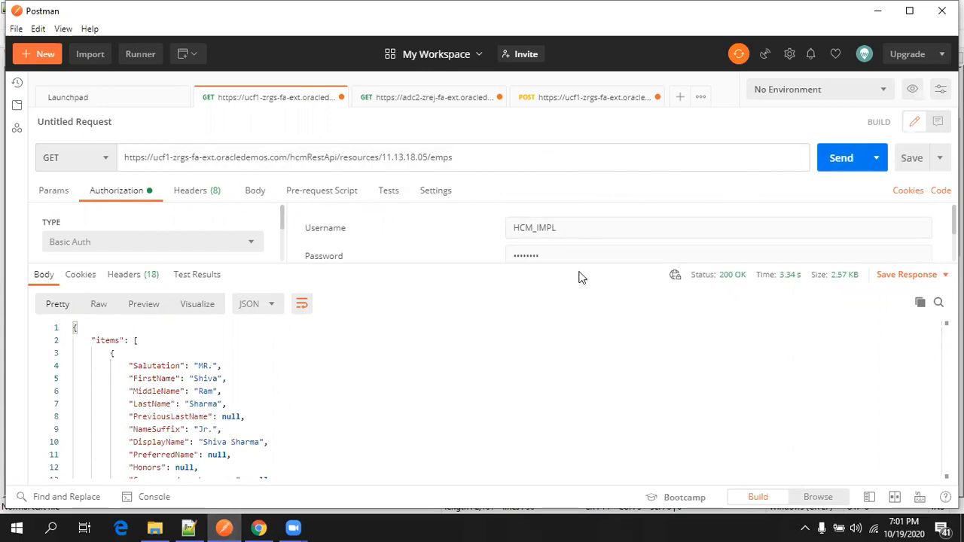
left_click_drag(580, 265, 574, 338)
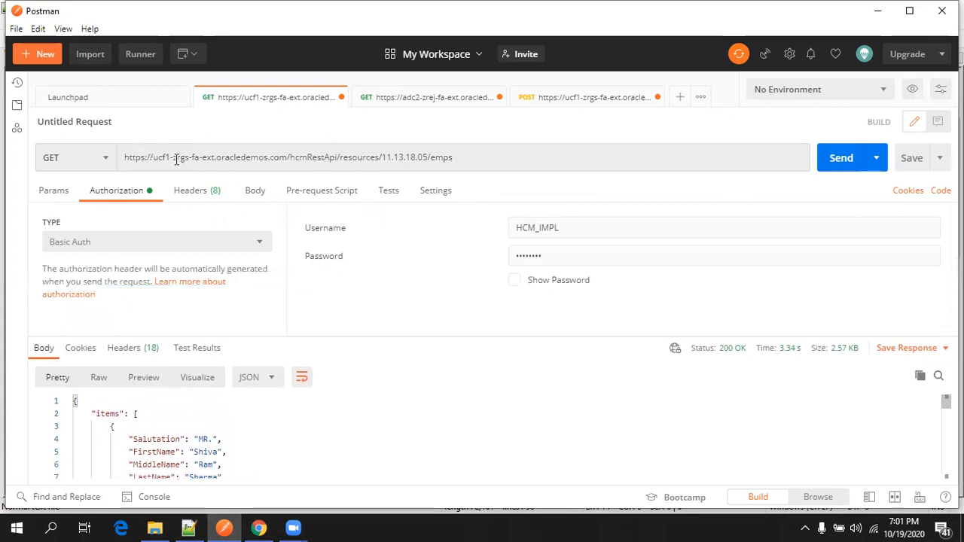
left_click(64, 163)
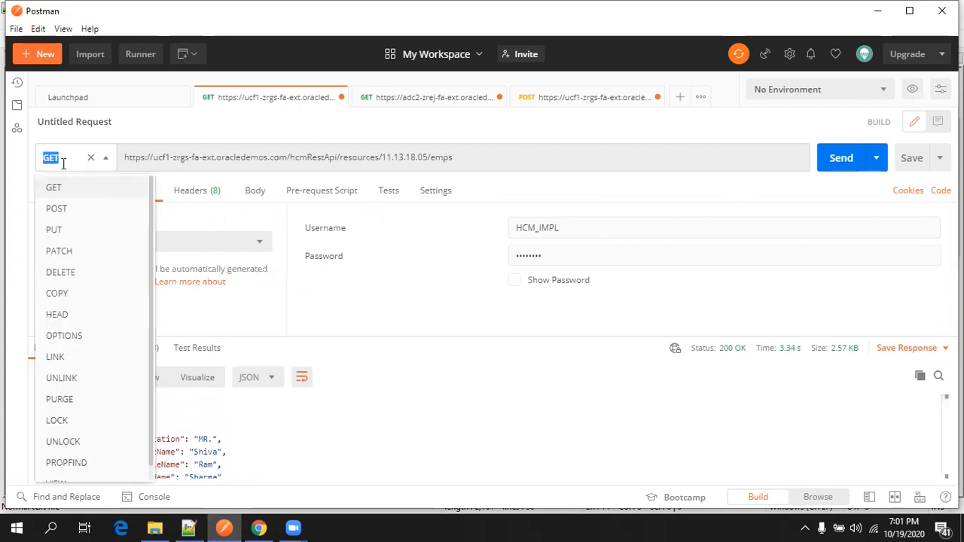
left_click(129, 132)
left_click(100, 161)
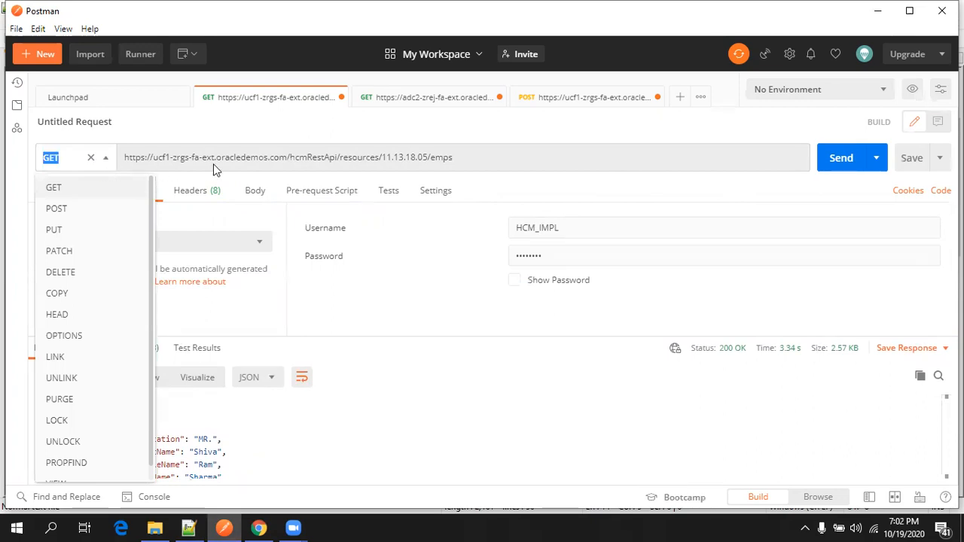
left_click(570, 161)
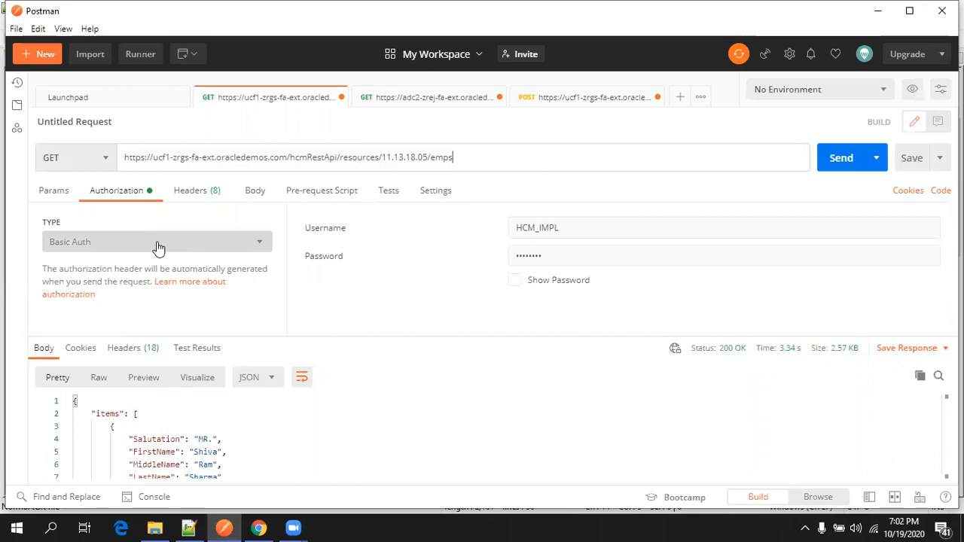
left_click(605, 228)
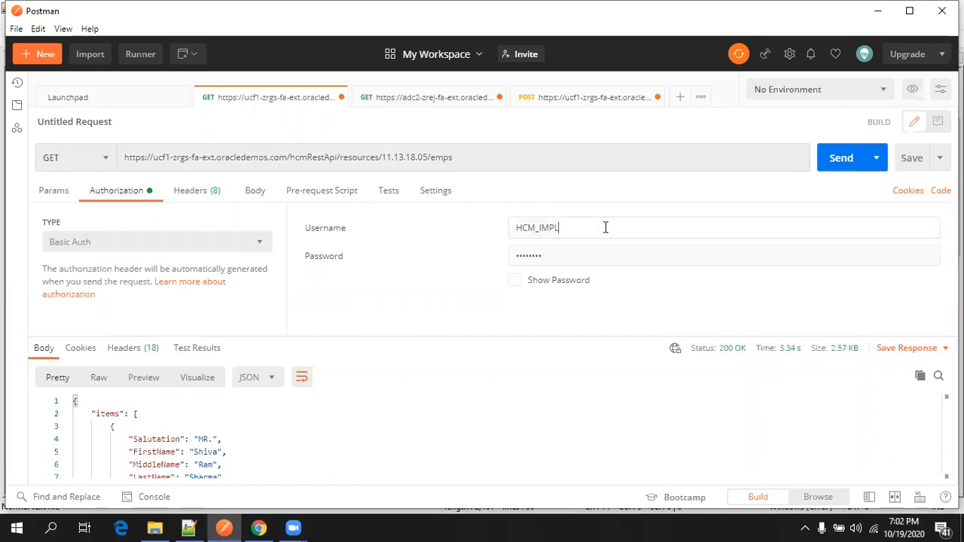
Send the GET request and review the 200 OK, 10.68 KB employee list JSON.
left_click(844, 161)
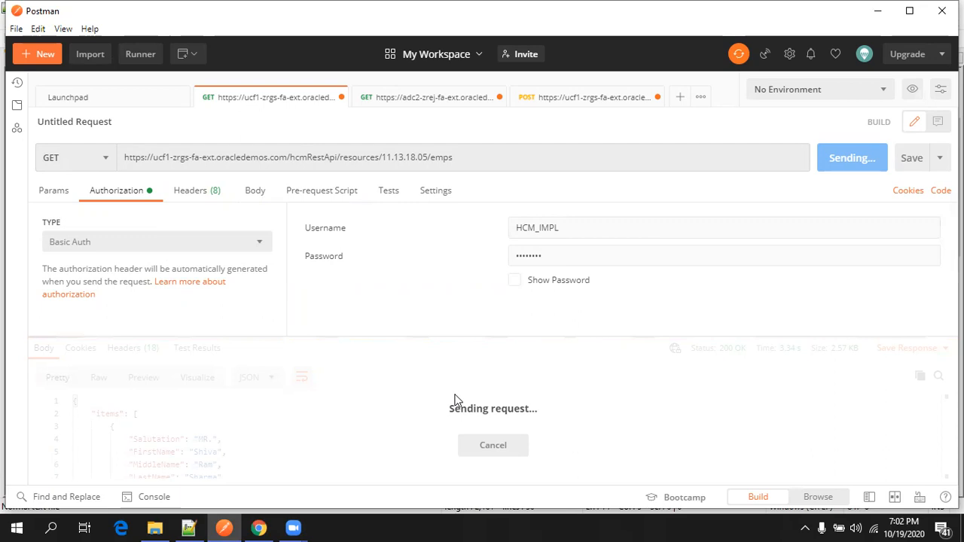
scroll(375, 420, "down", 3)
scroll(375, 421, "down", 15)
scroll(375, 420, "down", 4)
scroll(375, 420, "down", 3)
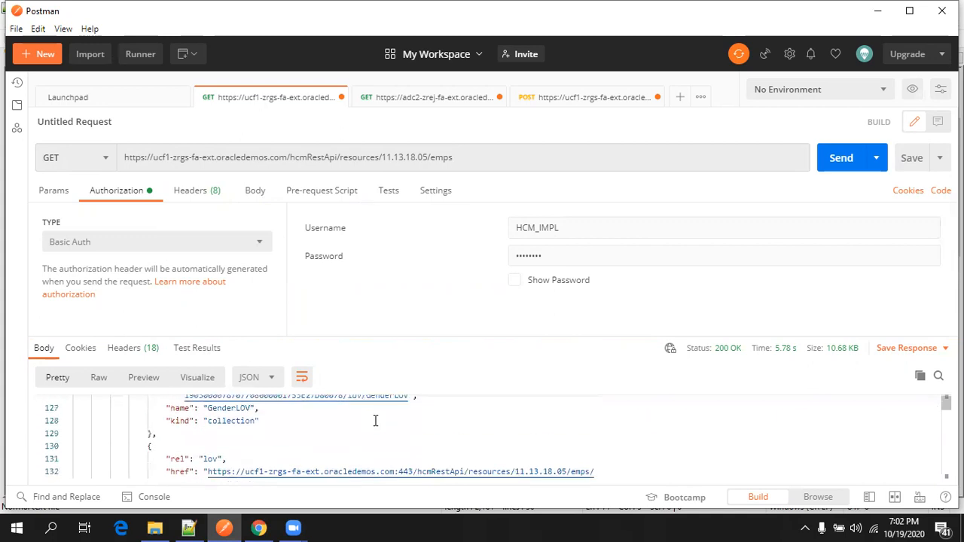
scroll(371, 443, "down", 10)
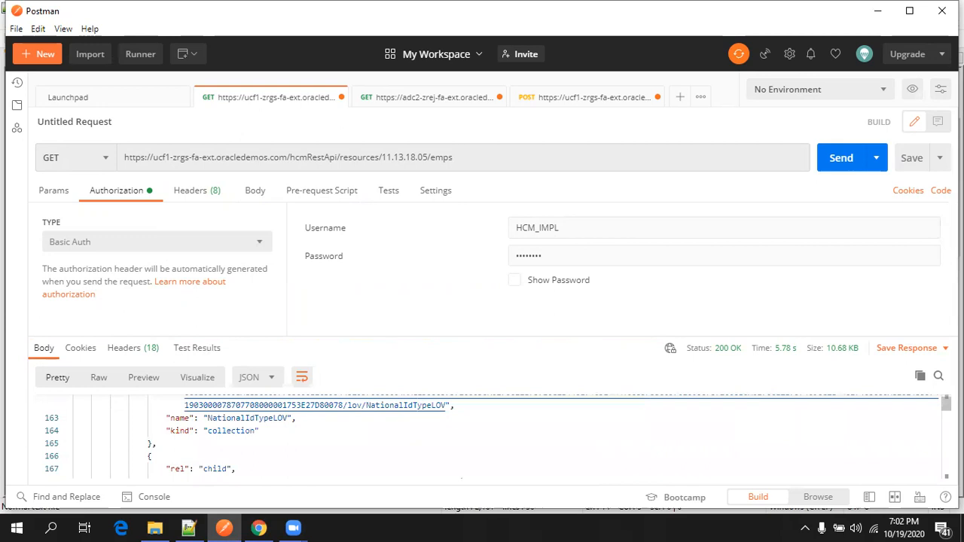
left_click_drag(946, 404, 912, 478)
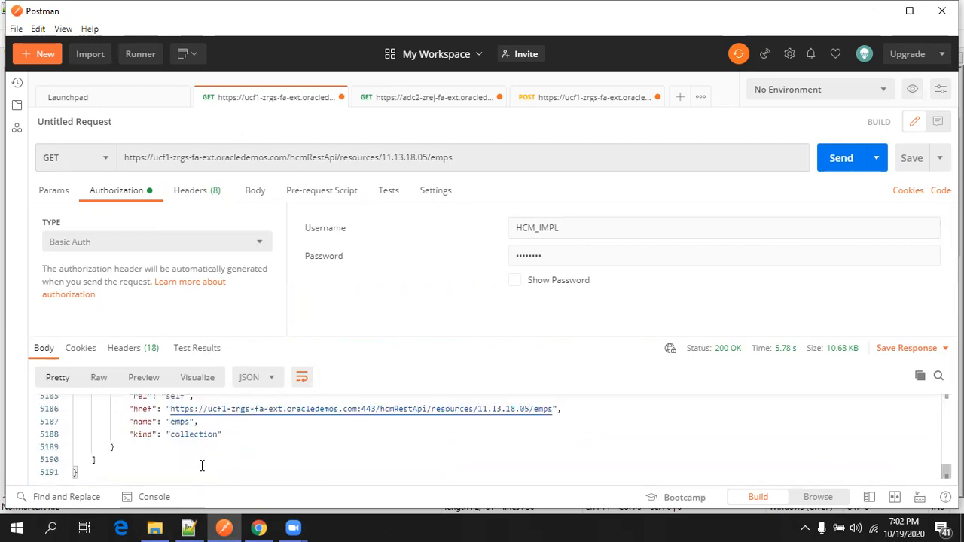
scroll(203, 465, "up", 2)
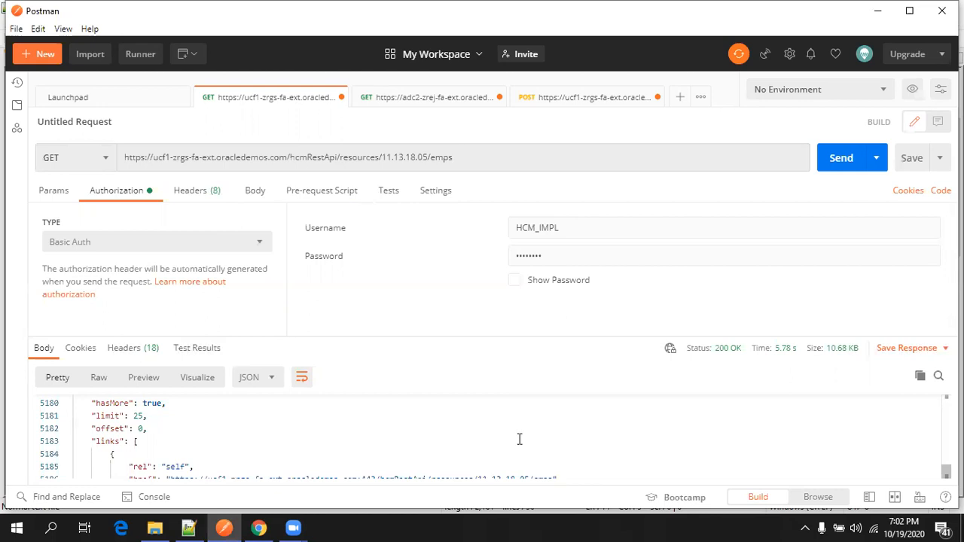
left_click_drag(946, 471, 925, 394)
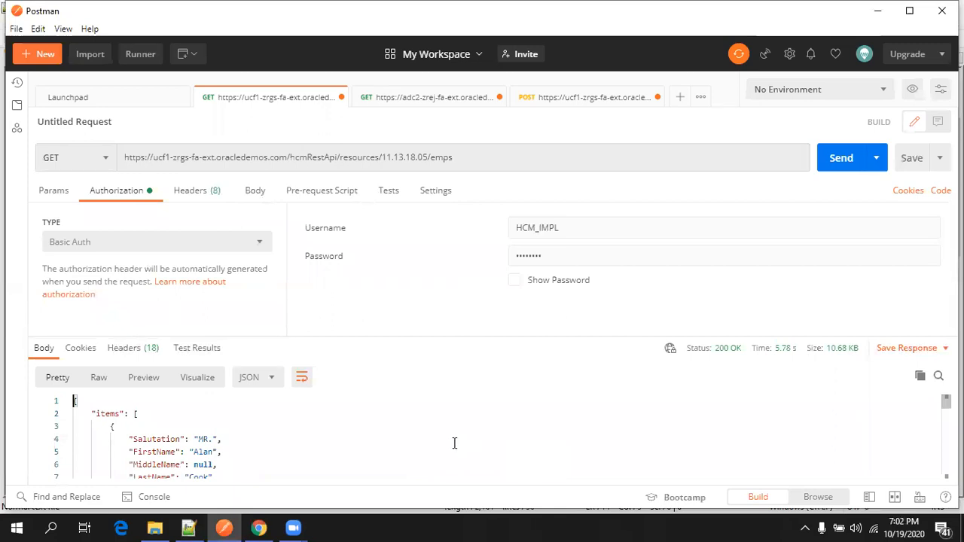
Bring up EmployeeCreationNotes.txt and select the {empsUniqID} placeholder on line 19.
left_click(188, 527)
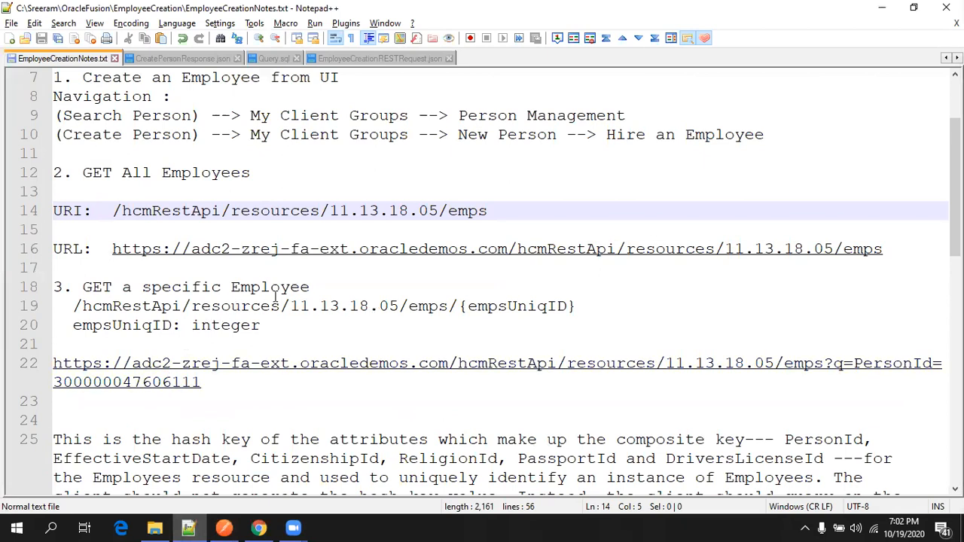
scroll(456, 319, "up", 1)
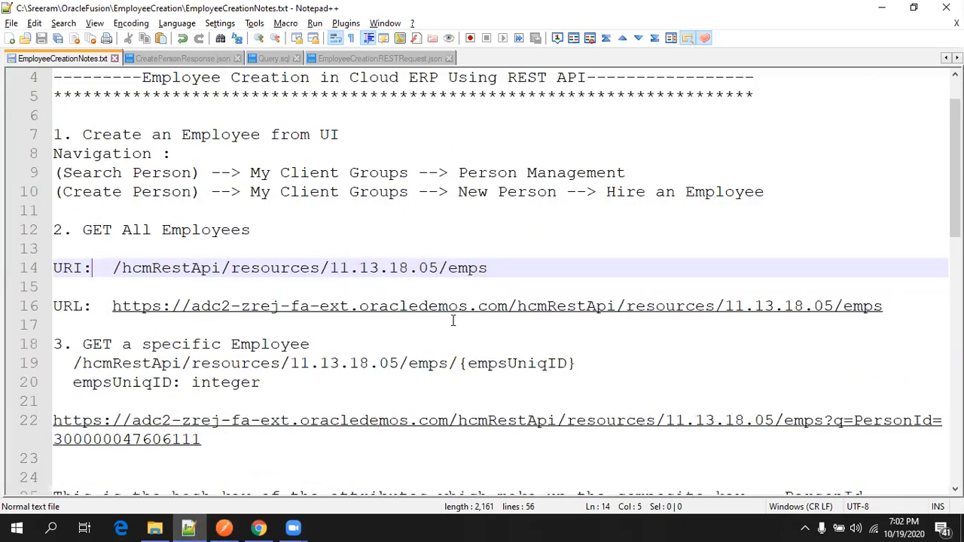
left_click_drag(589, 363, 460, 363)
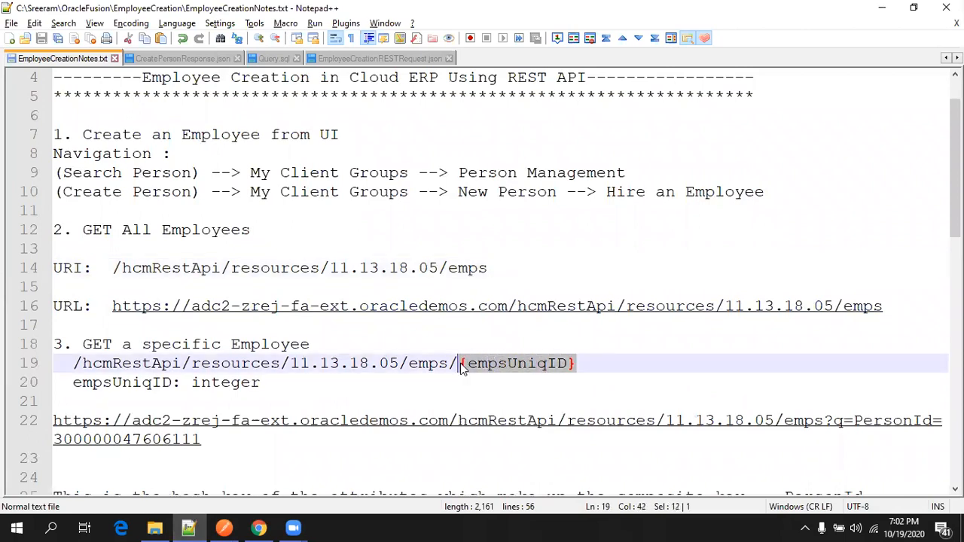
Highlight every PersonId occurrence in the emps?q= filter example, then return to Postman.
scroll(460, 364, "down", 1)
scroll(456, 366, "down", 1)
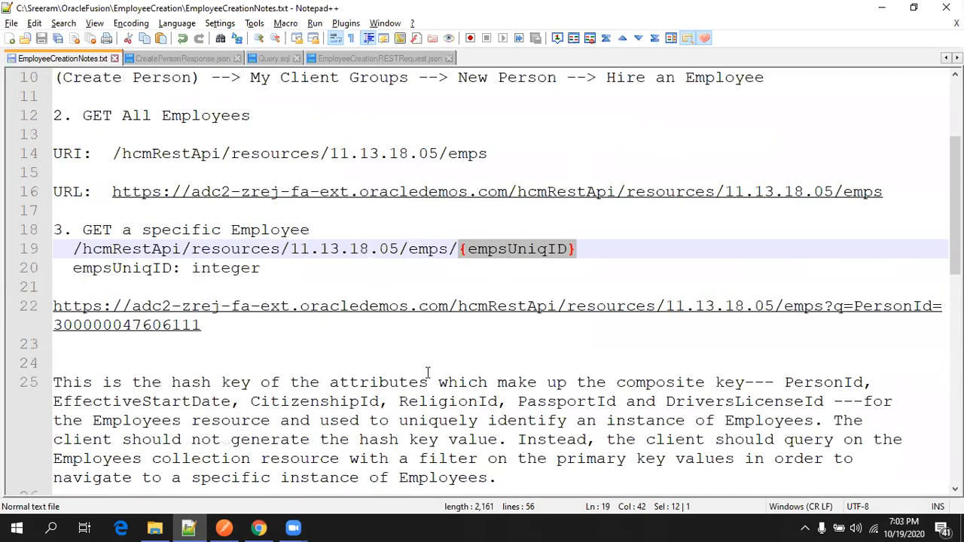
scroll(427, 372, "down", 3)
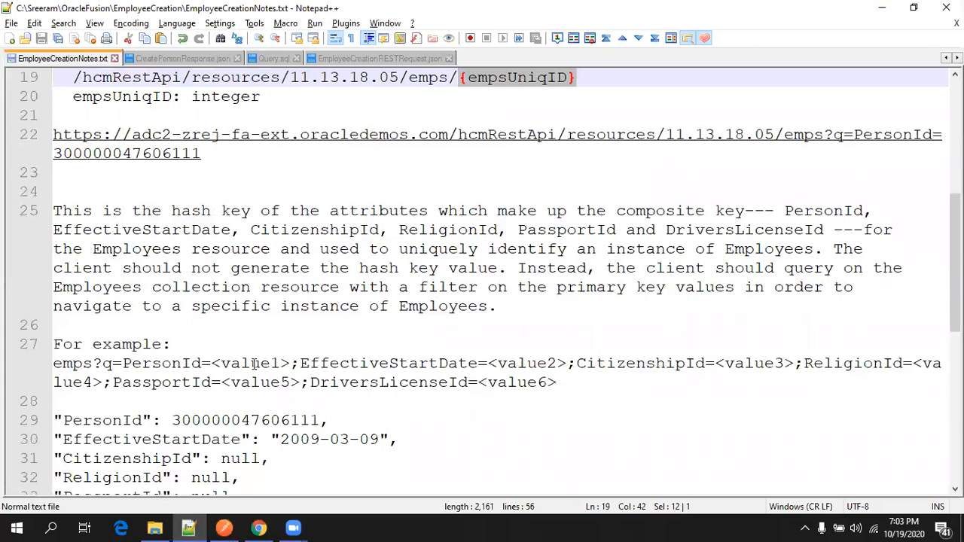
scroll(255, 364, "down", 2)
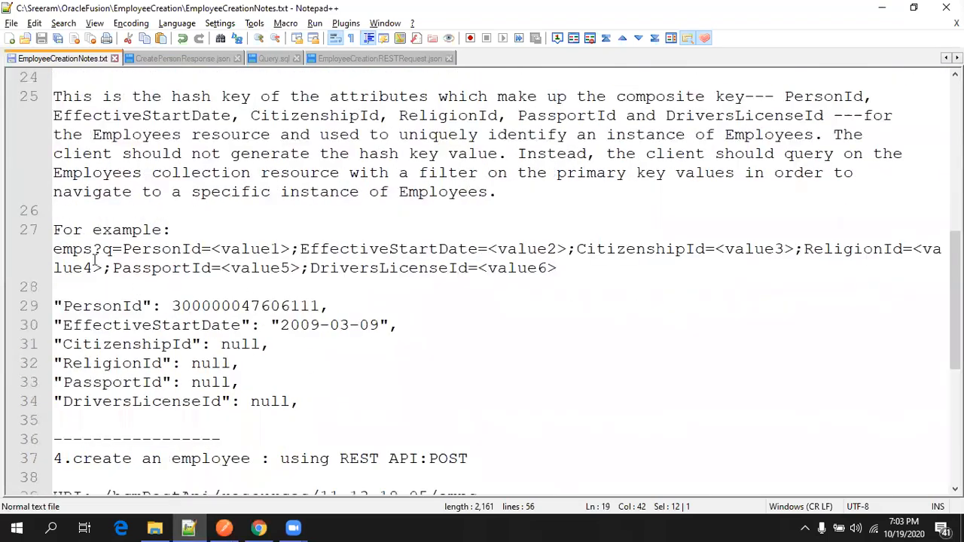
double_click(141, 246)
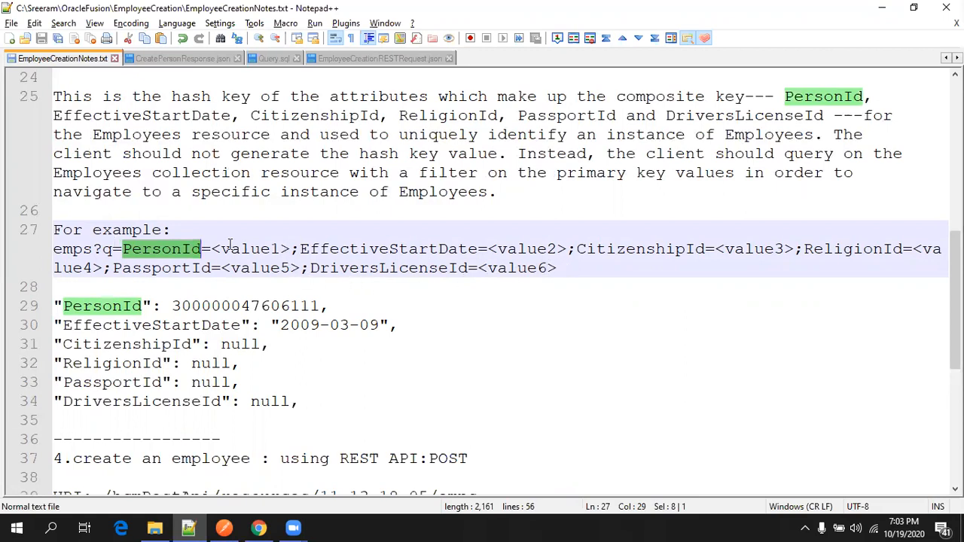
left_click(224, 527)
Append the ?q=PersonId filter to the emps URL and send the request.
left_click(530, 160)
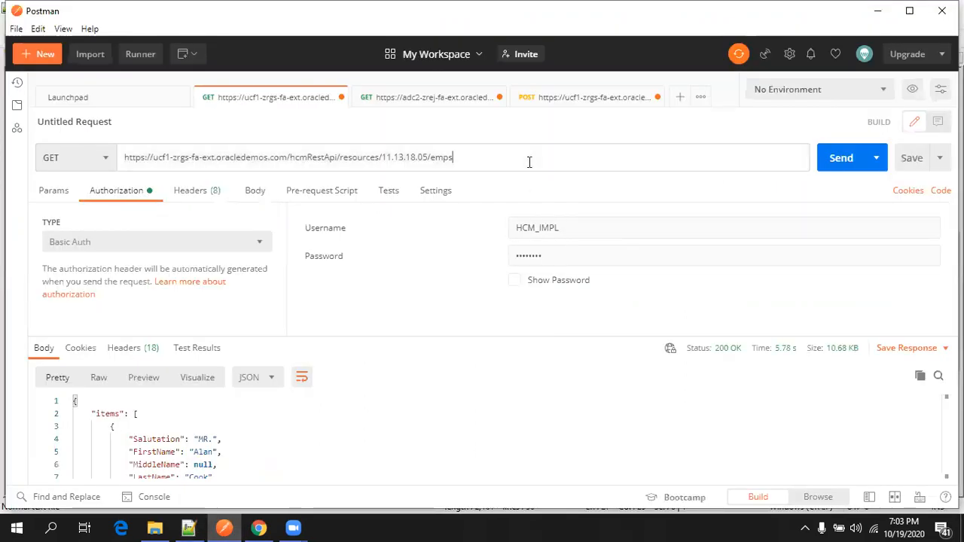
key("ctrl+v")
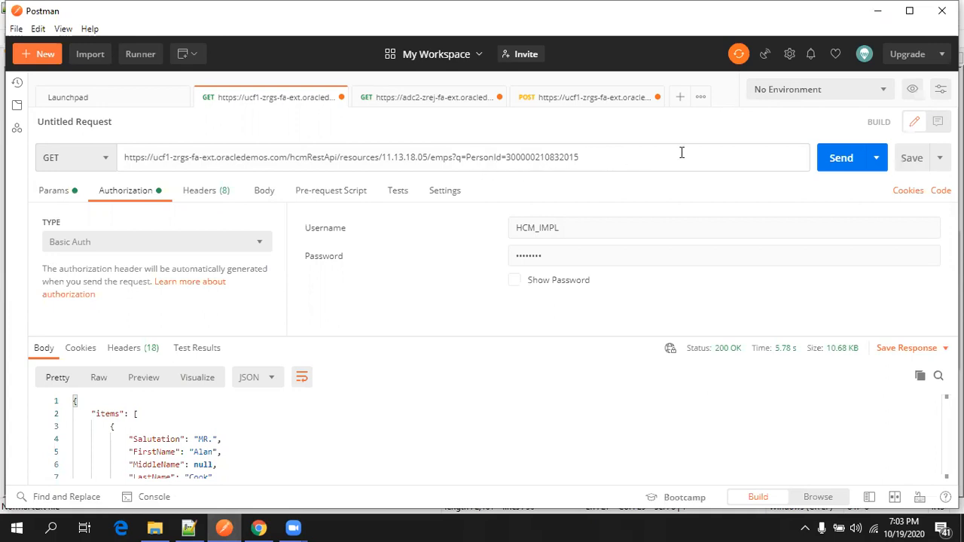
left_click(849, 159)
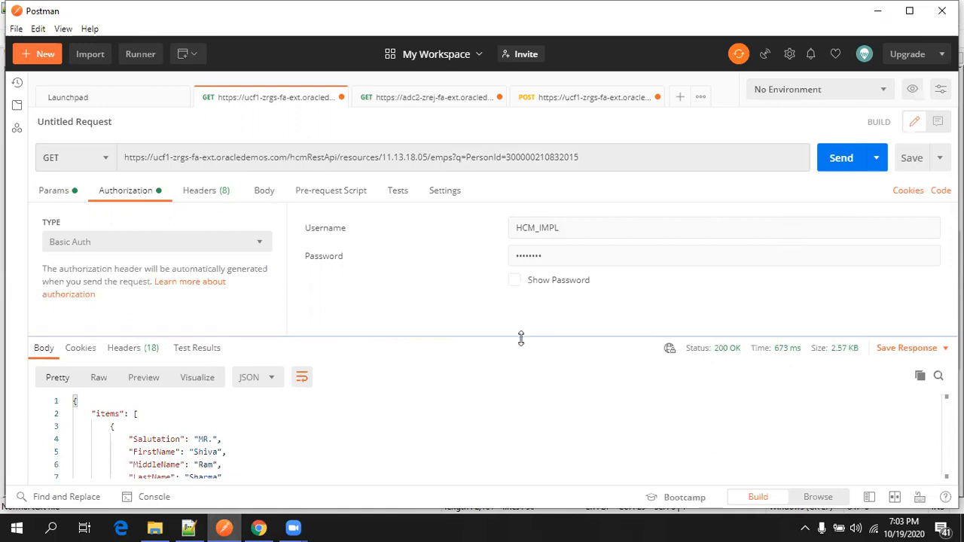
Select the whole 2.57 KB single-employee JSON response and switch to Notepad++.
left_click_drag(523, 338, 524, 302)
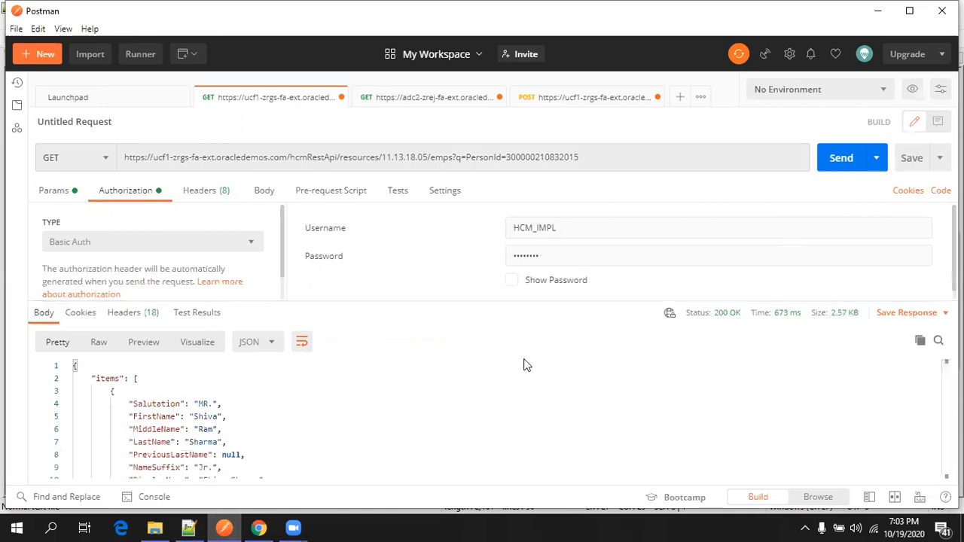
key("ctrl+a")
left_click(368, 457)
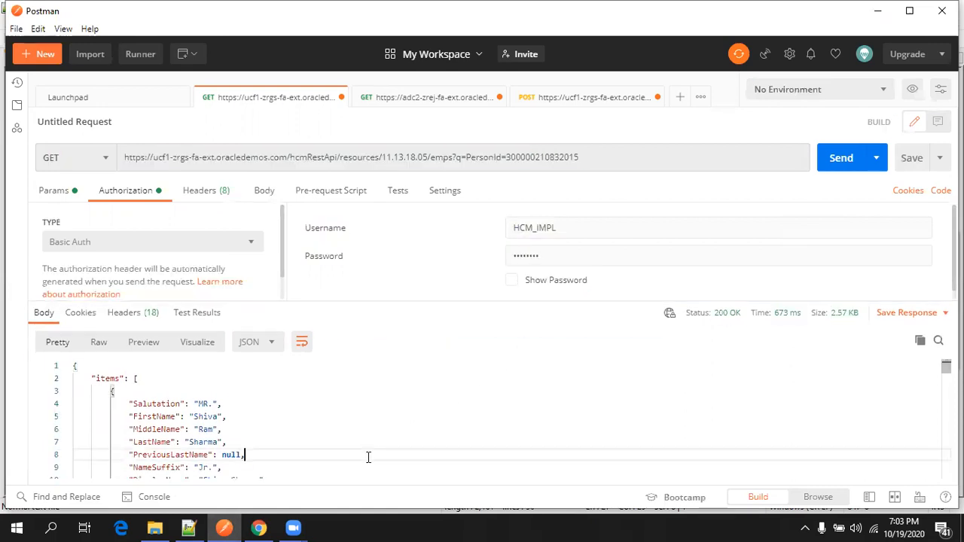
key("ctrl+a")
left_click(188, 528)
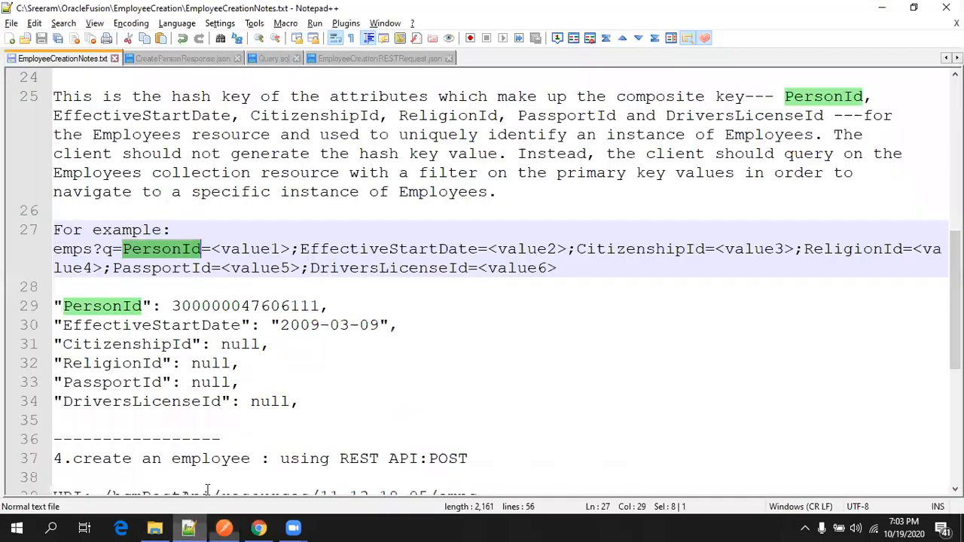
Paste the employee JSON response into a new document and set its language to JSON.
key("ctrl+n")
key("ctrl+v")
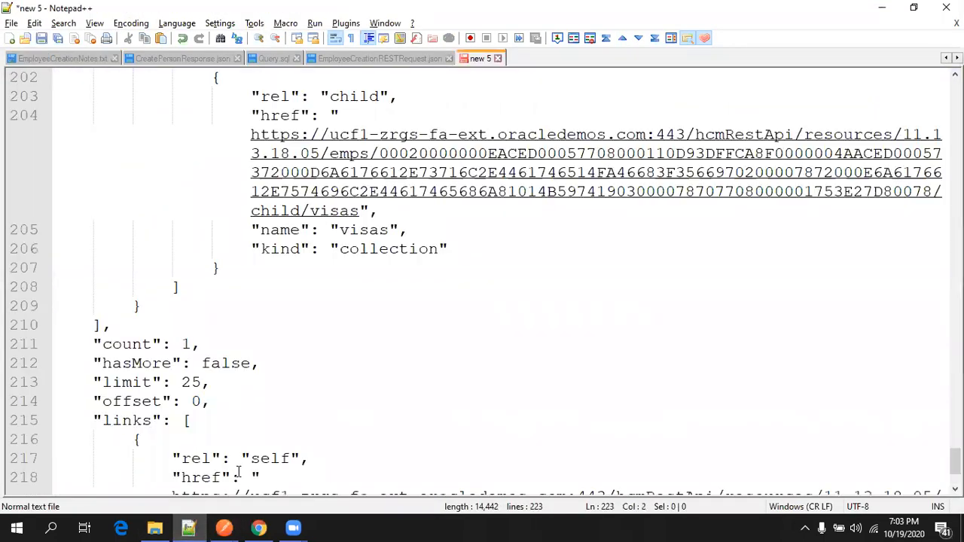
key("ctrl+Home")
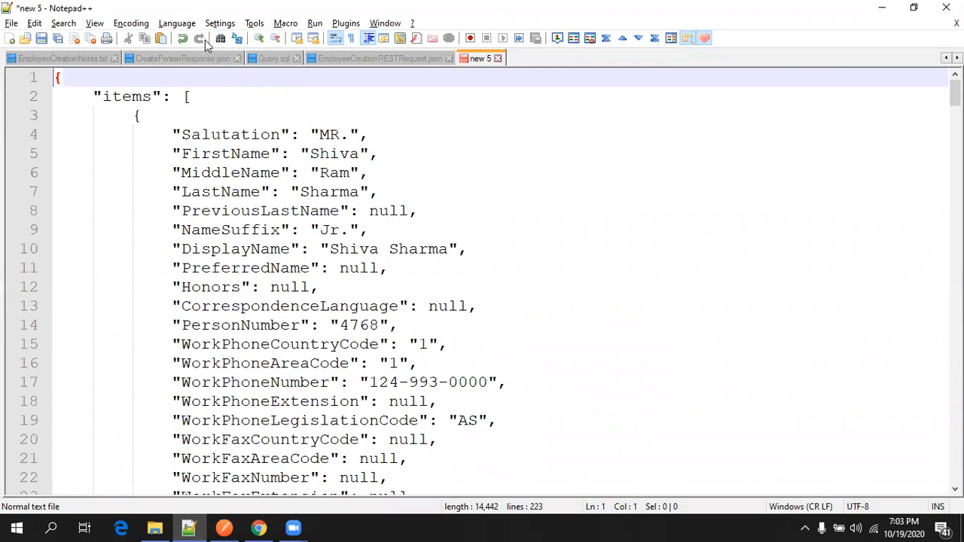
left_click(177, 22)
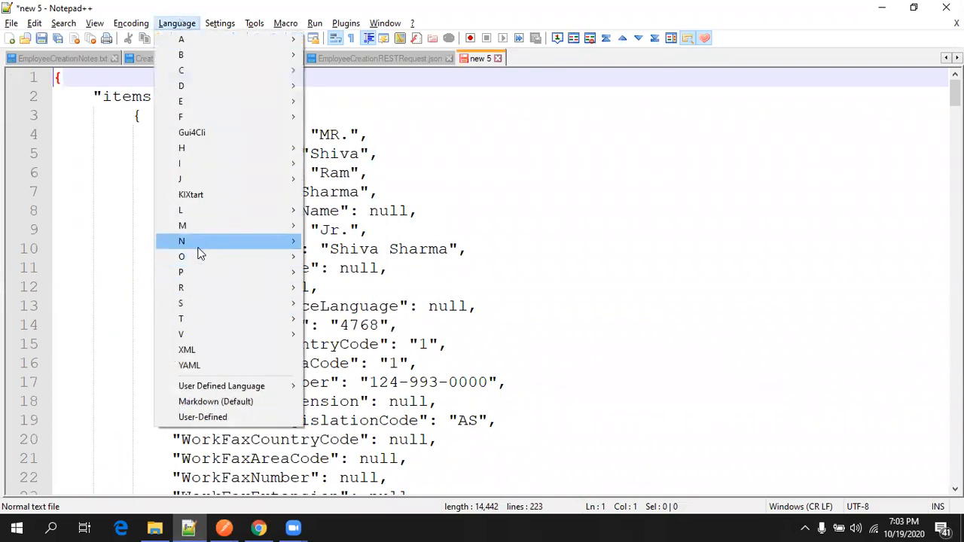
mouse_move(216, 176)
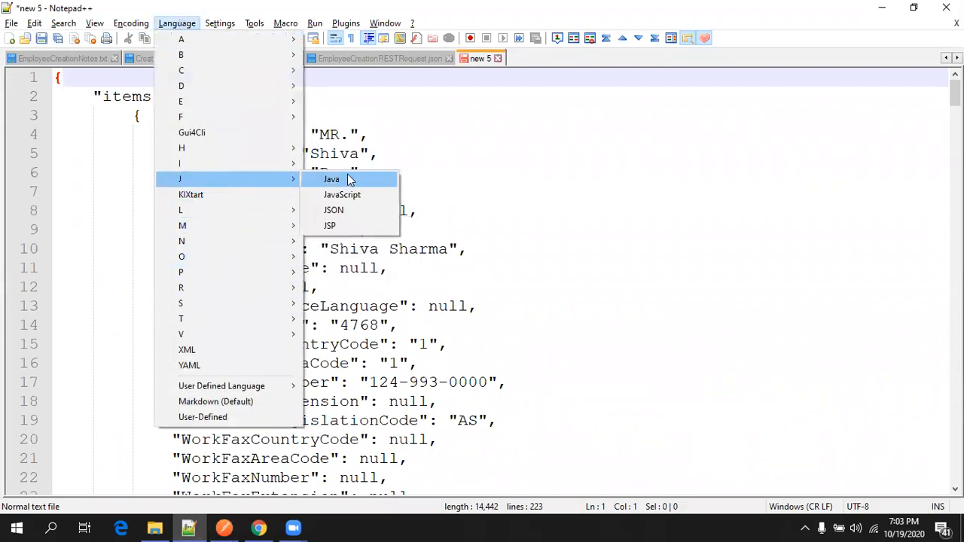
left_click(345, 210)
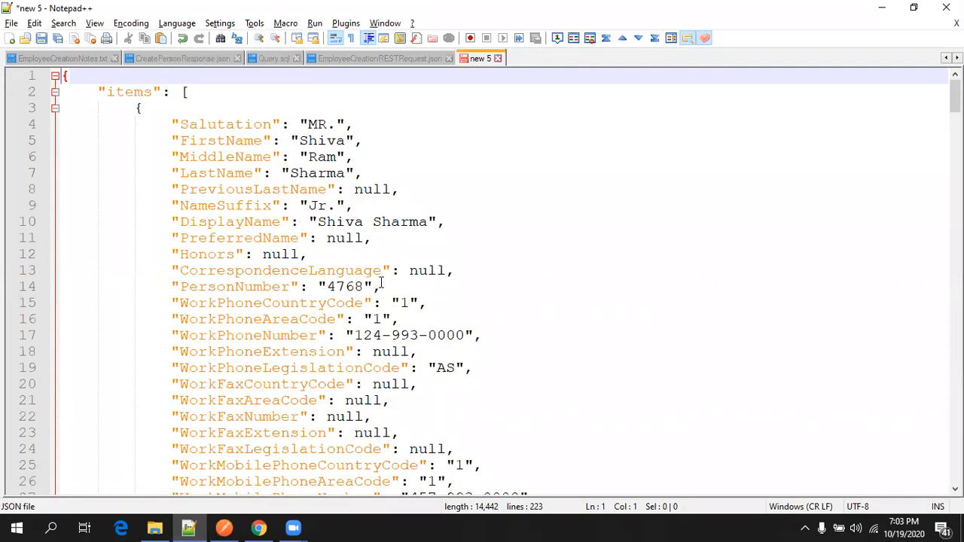
left_click(258, 527)
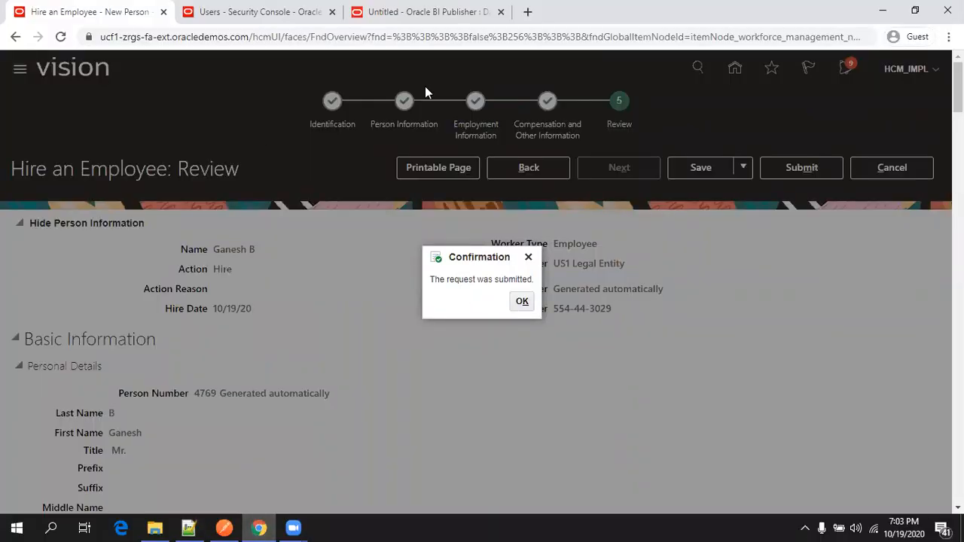
Dismiss the hire confirmation, then copy the people-and-person-names SELECT query from Query.sql.
left_click(521, 301)
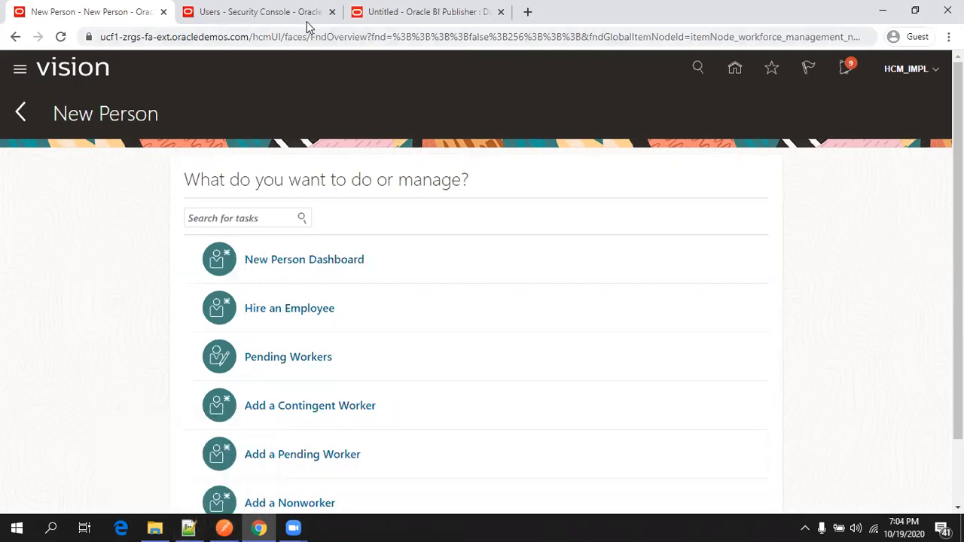
left_click(444, 11)
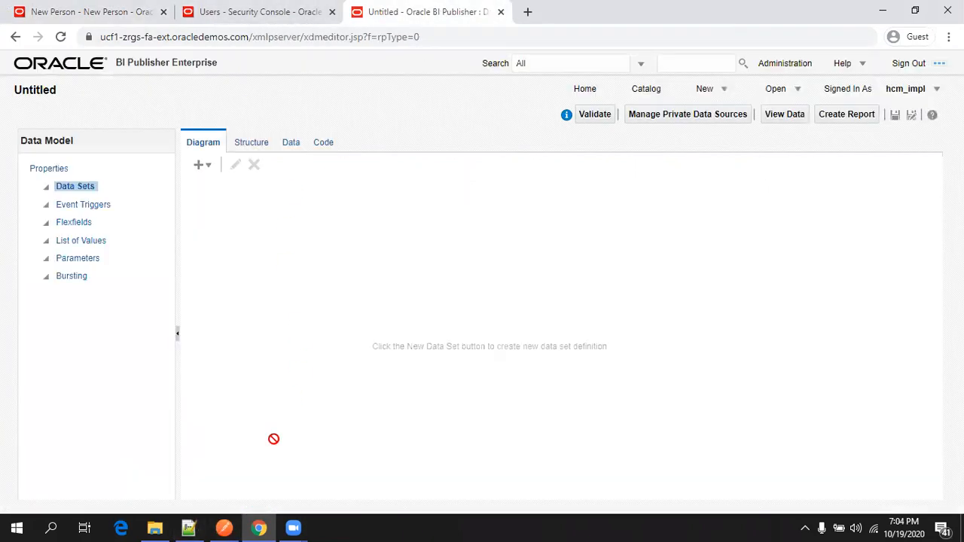
left_click(188, 527)
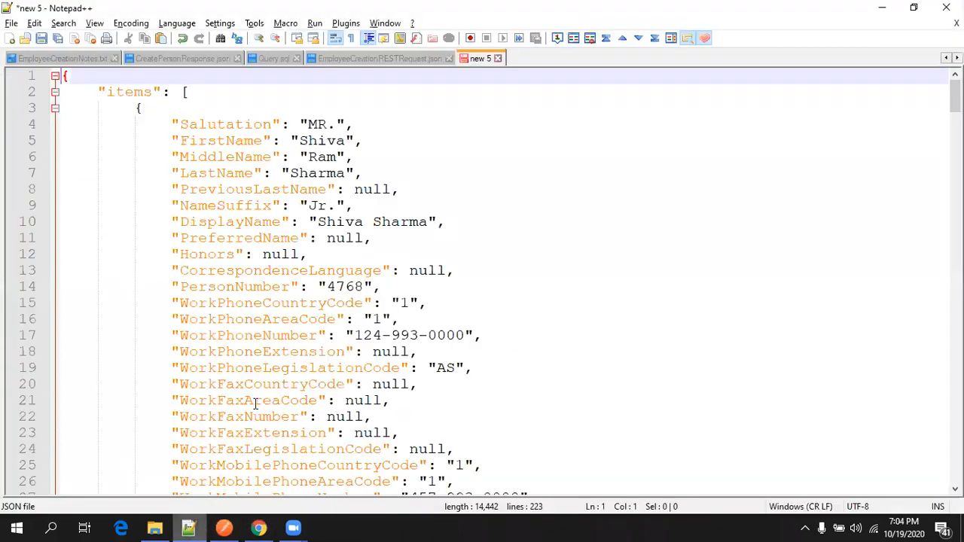
left_click(271, 61)
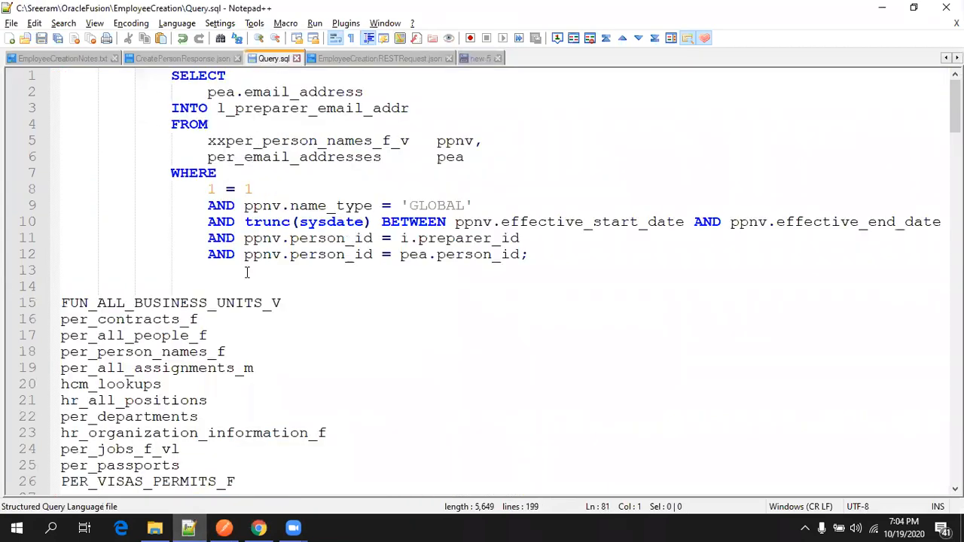
scroll(241, 301, "down", 20)
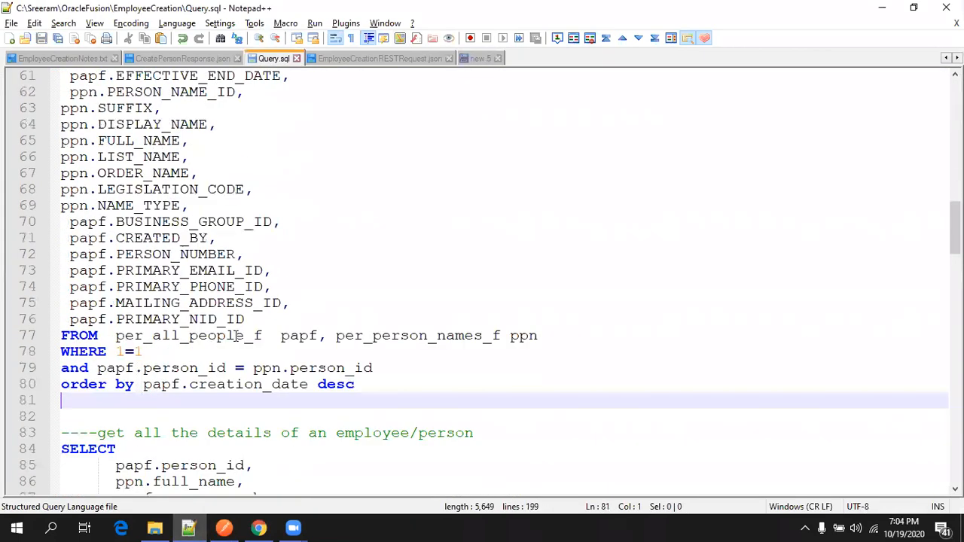
scroll(236, 337, "up", 4)
left_click_drag(449, 404, 30, 142)
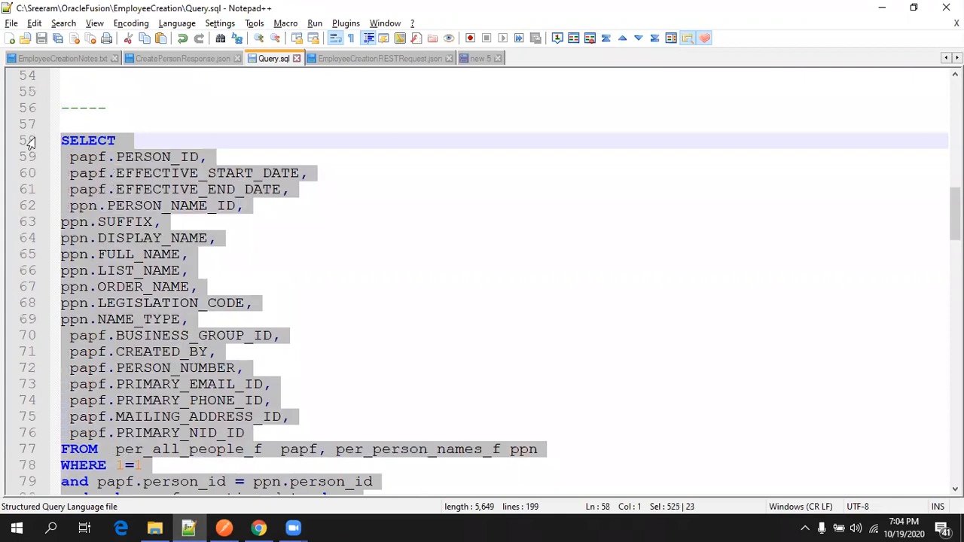
key("alt+Tab")
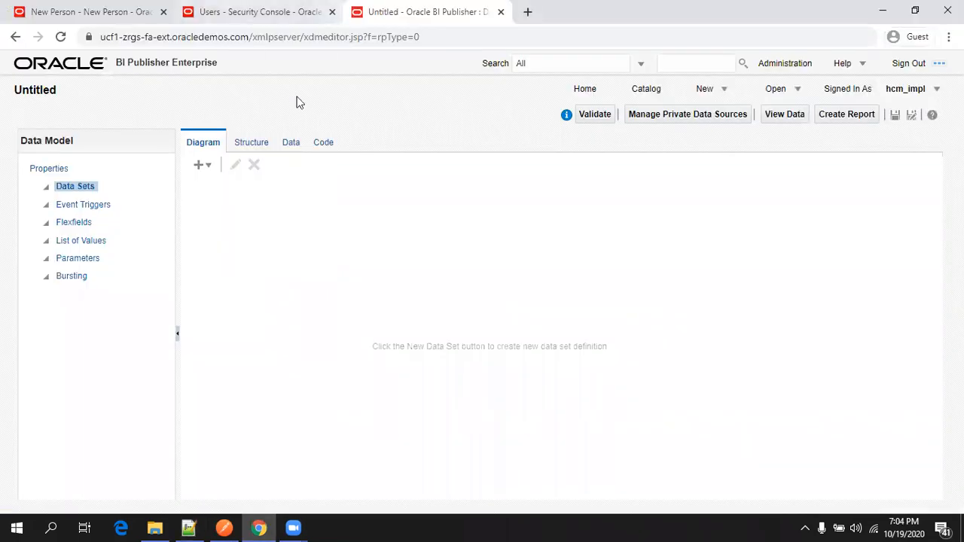
Create a SQL Query data set on ApplicationDB_FSCM using the pasted people query.
left_click(203, 166)
left_click(230, 188)
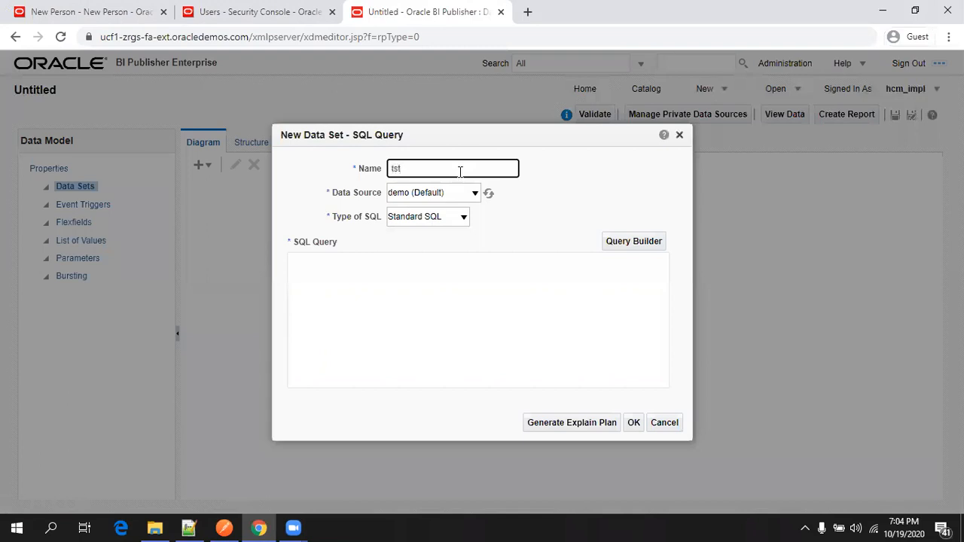
left_click(460, 192)
left_click(445, 251)
left_click(446, 309)
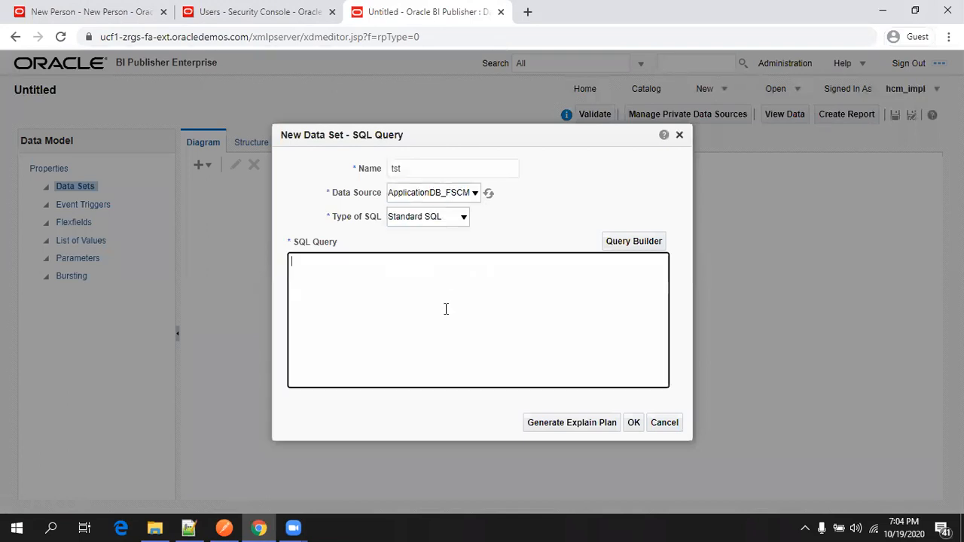
key("ctrl+v")
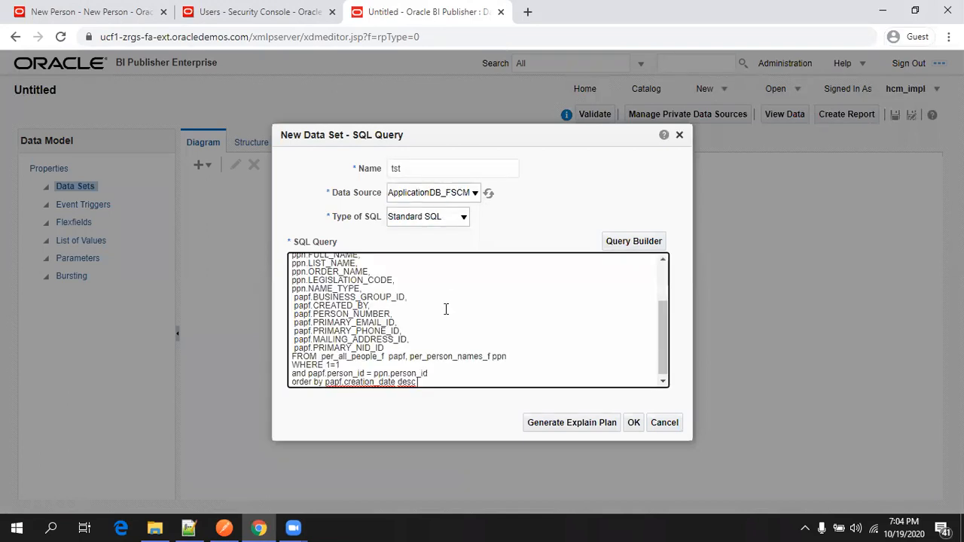
left_click(634, 424)
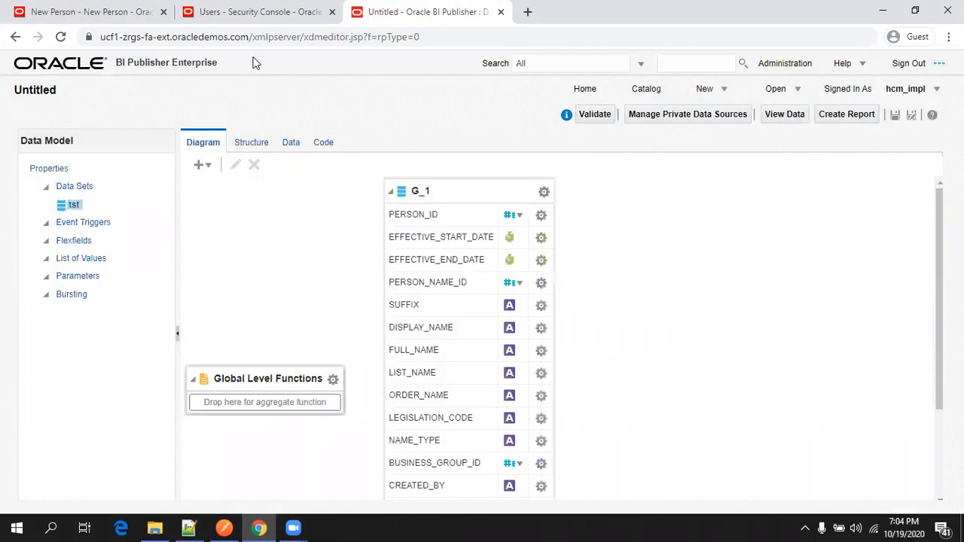
View the data set results as a table and locate person number 4769.
left_click(296, 151)
left_click(270, 175)
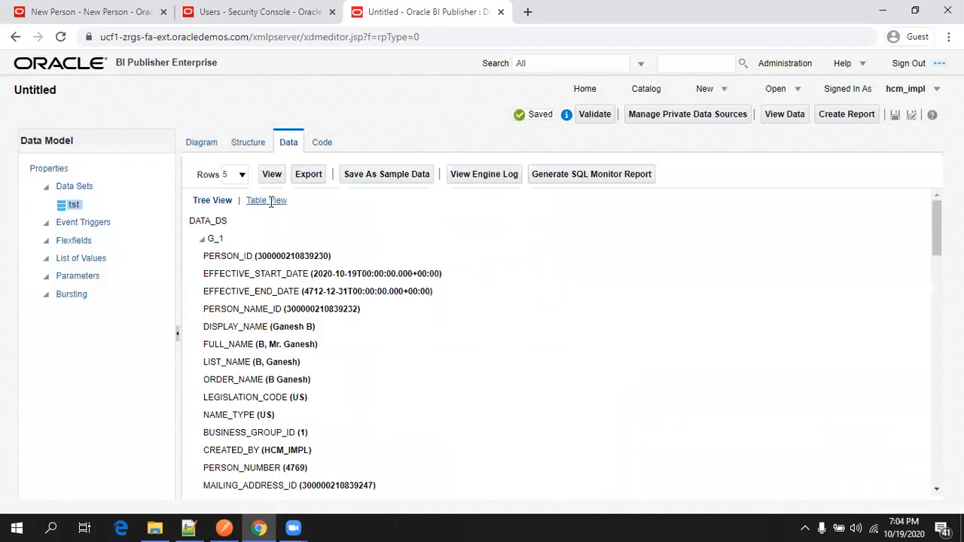
left_click(271, 202)
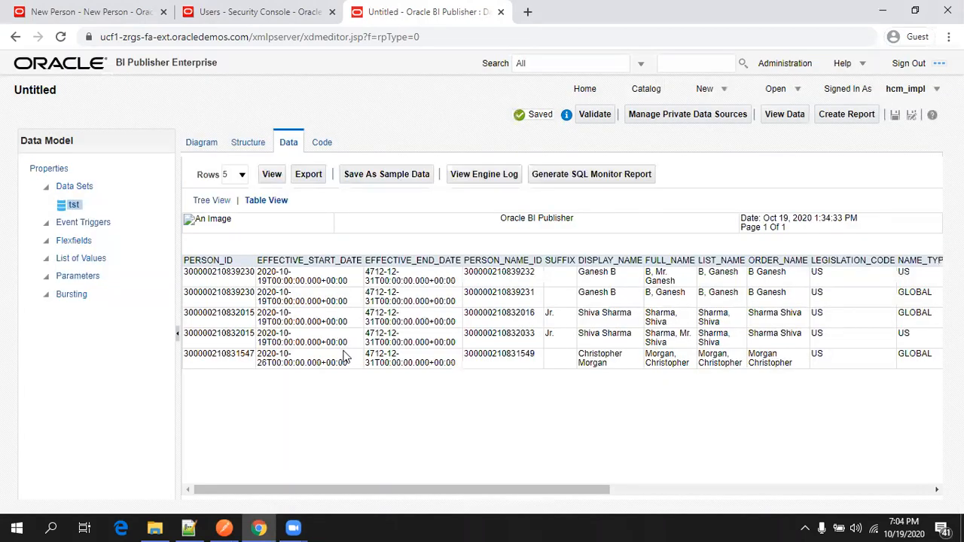
key("ctrl+f")
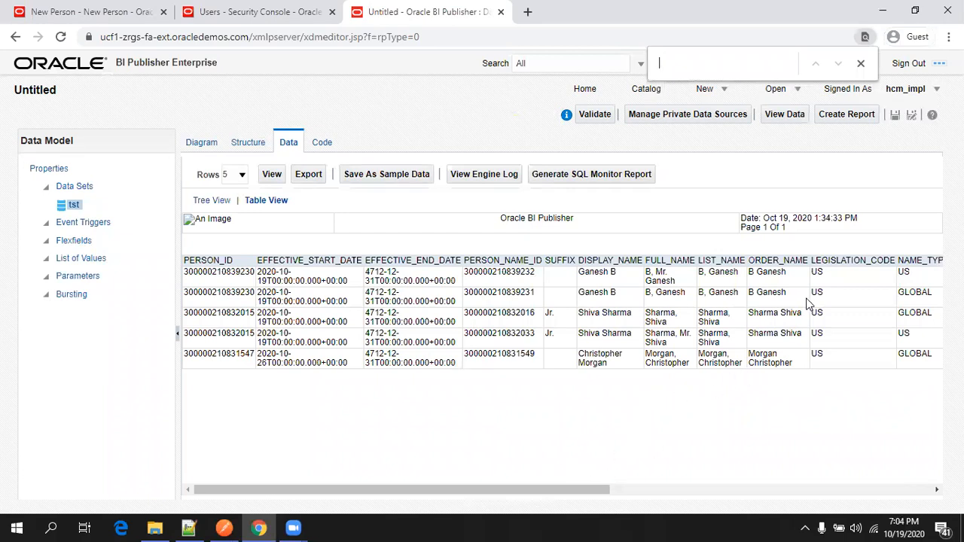
left_click_drag(580, 497, 814, 488)
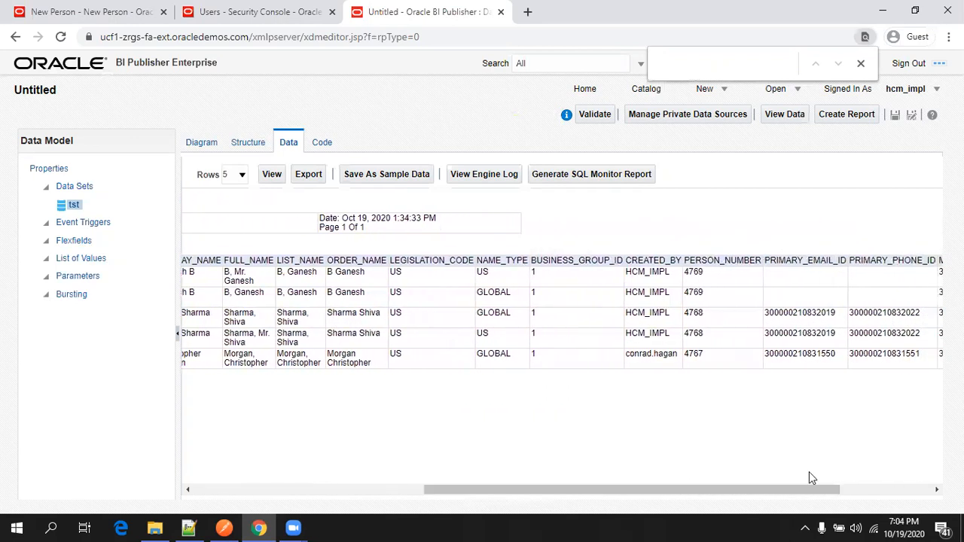
double_click(691, 295)
key("ctrl+1")
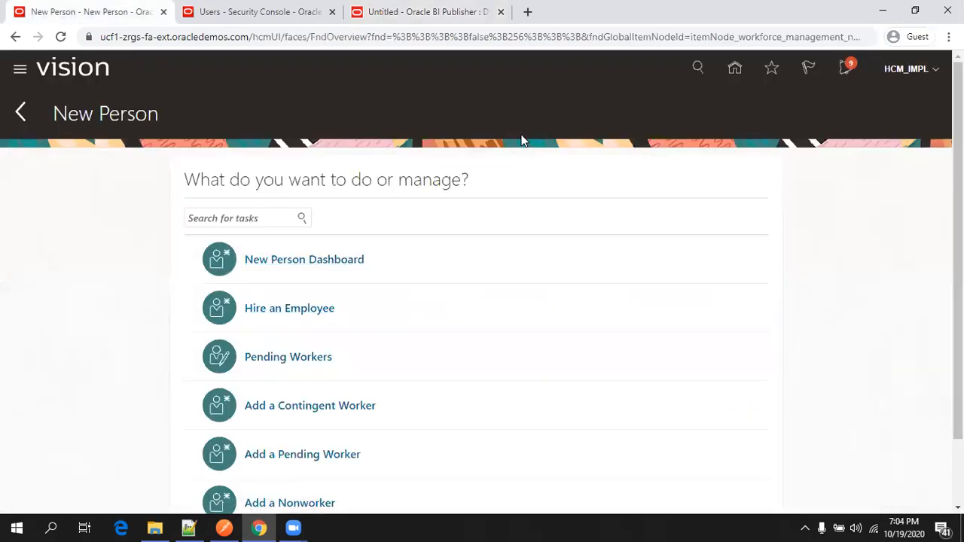
Search Person Management for person number 4769 and confirm the Runner, Active - Payroll Eligible record.
left_click(732, 70)
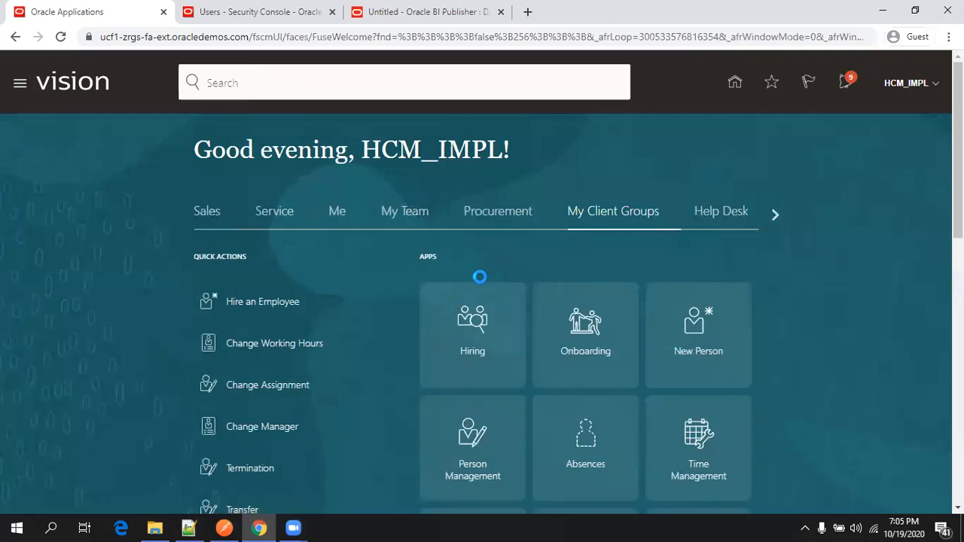
scroll(417, 349, "down", 2)
left_click(463, 311)
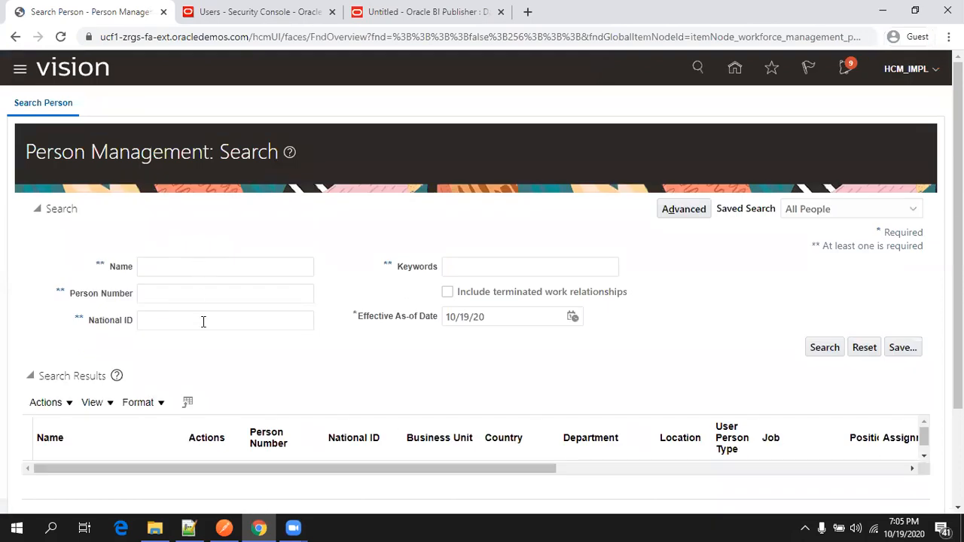
left_click(208, 295)
type("4769")
left_click(824, 347)
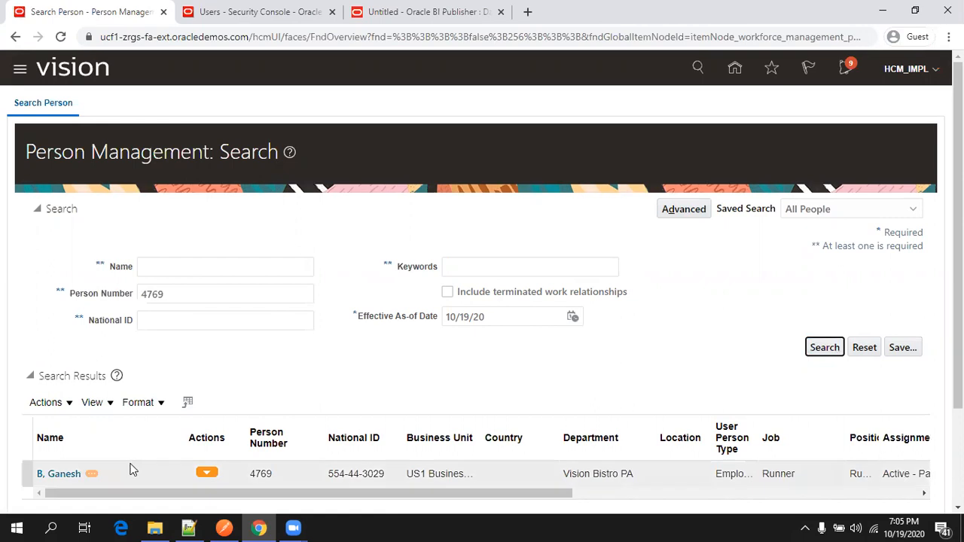
scroll(258, 366, "down", 2)
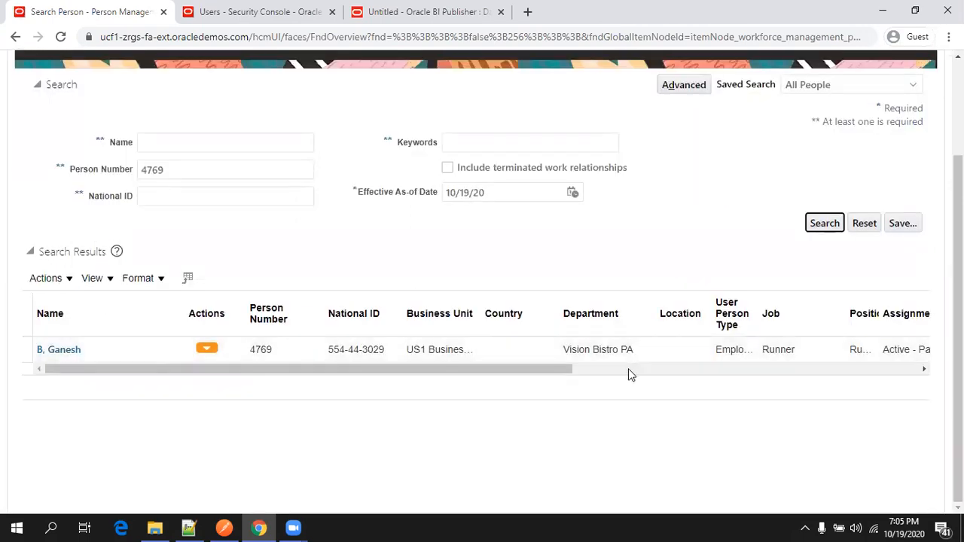
left_click(628, 372)
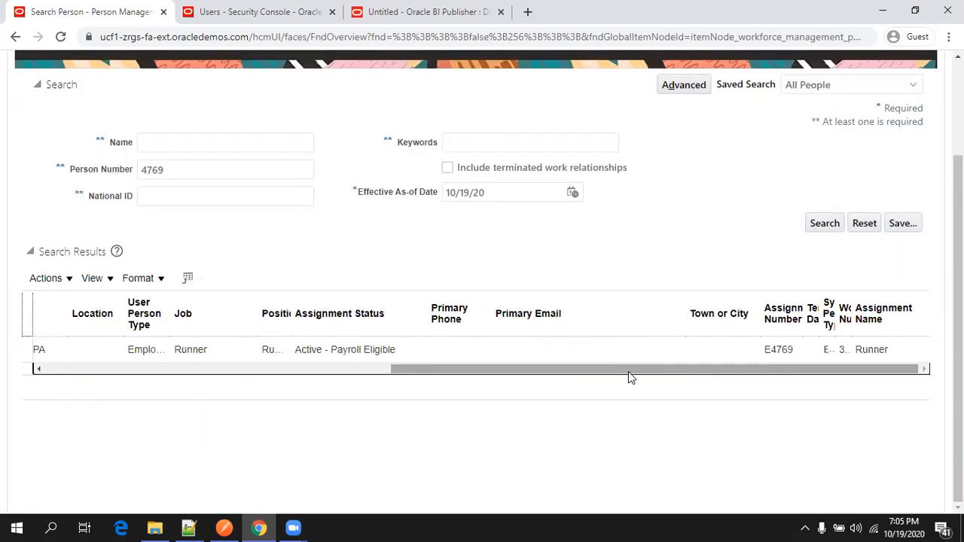
left_click(190, 527)
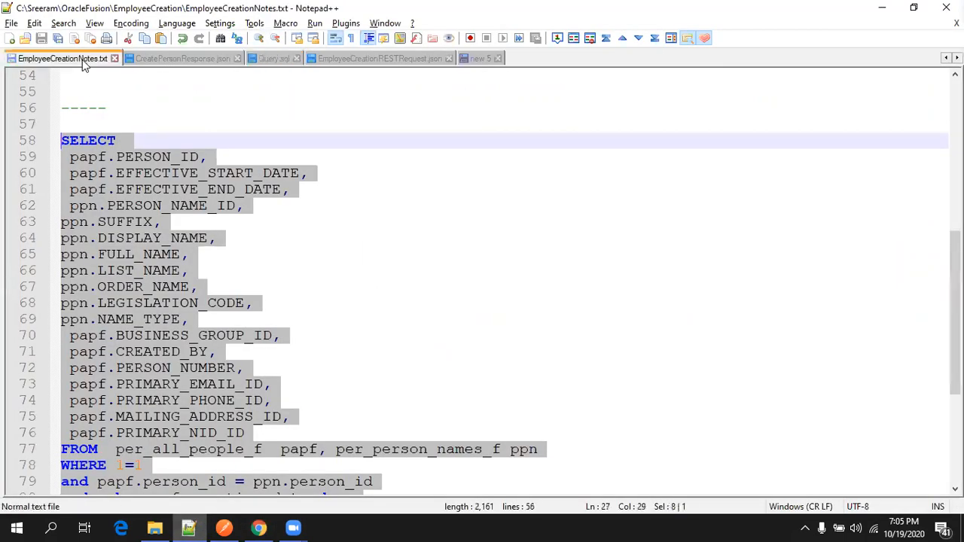
Review the employee creation notes in EmployeeCreationNotes.txt.
left_click(82, 59)
scroll(223, 276, "down", 3)
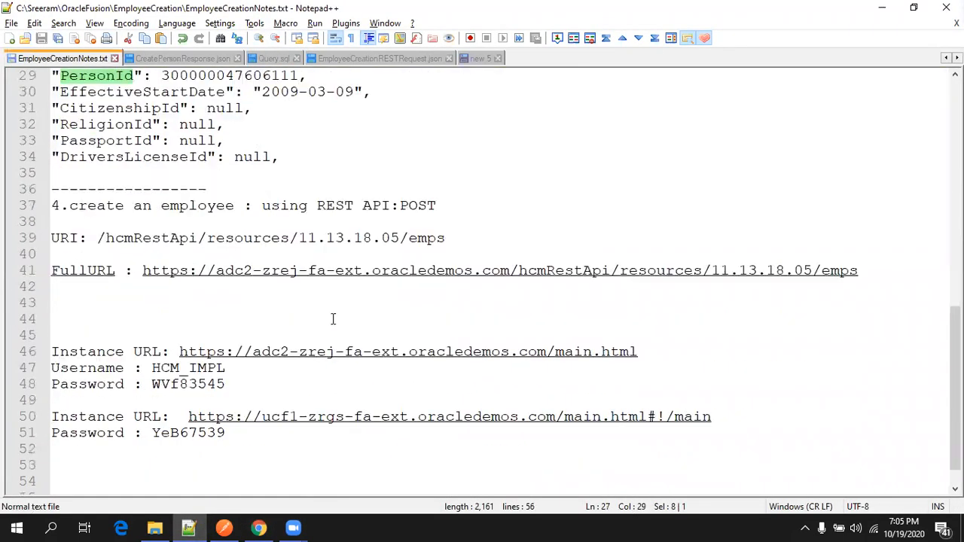
left_click(314, 299)
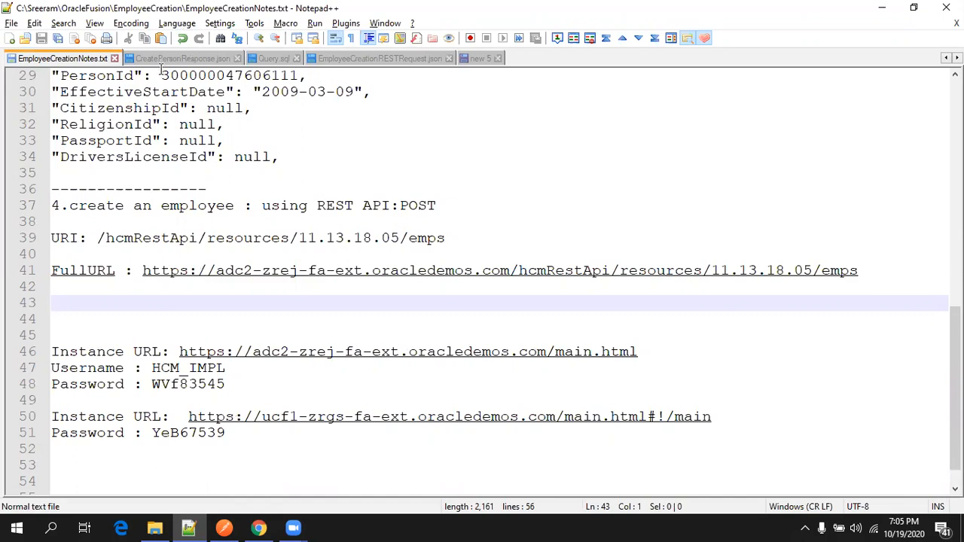
Review CreatePersonResponse.json's assignment details, including manager type LINE_MANAGER and start date 2020-10-19.
left_click(187, 59)
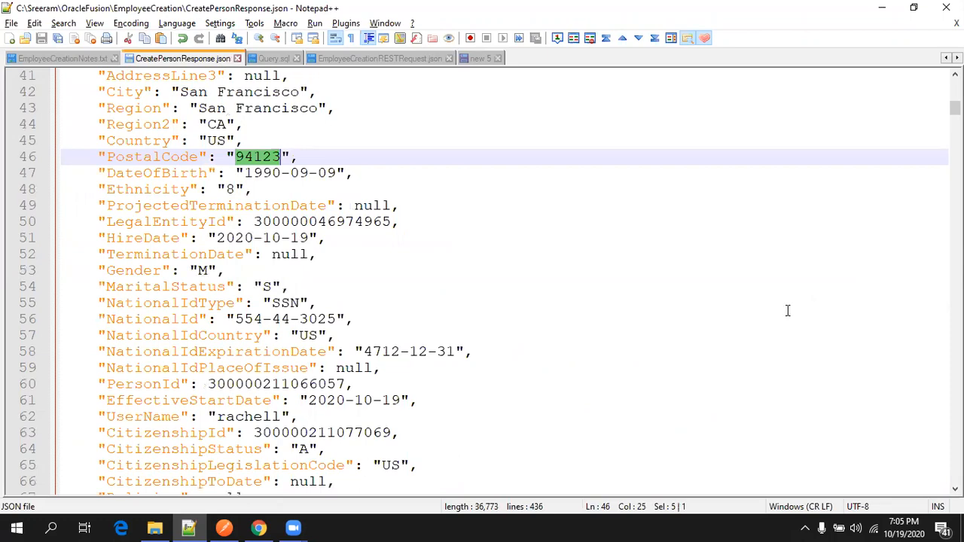
scroll(671, 295, "down", 20)
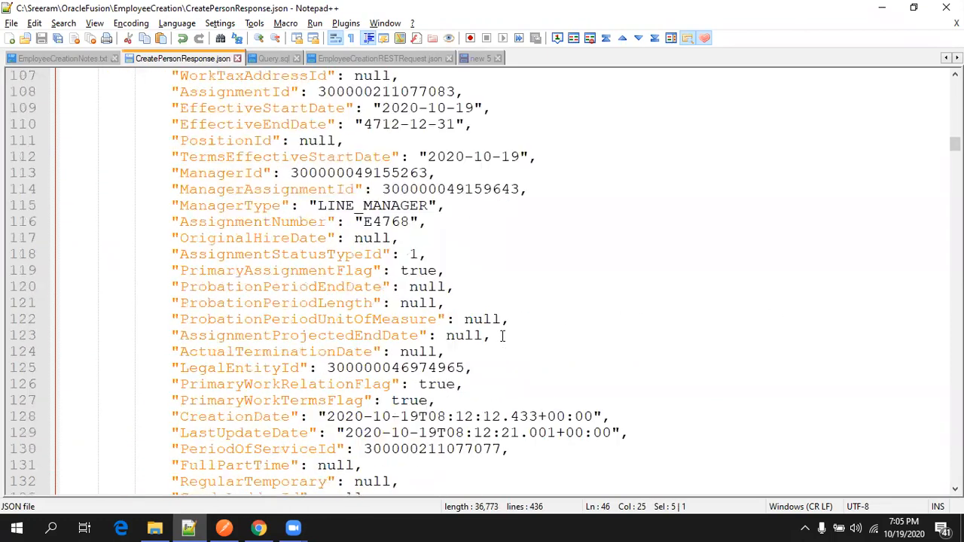
scroll(503, 335, "down", 8)
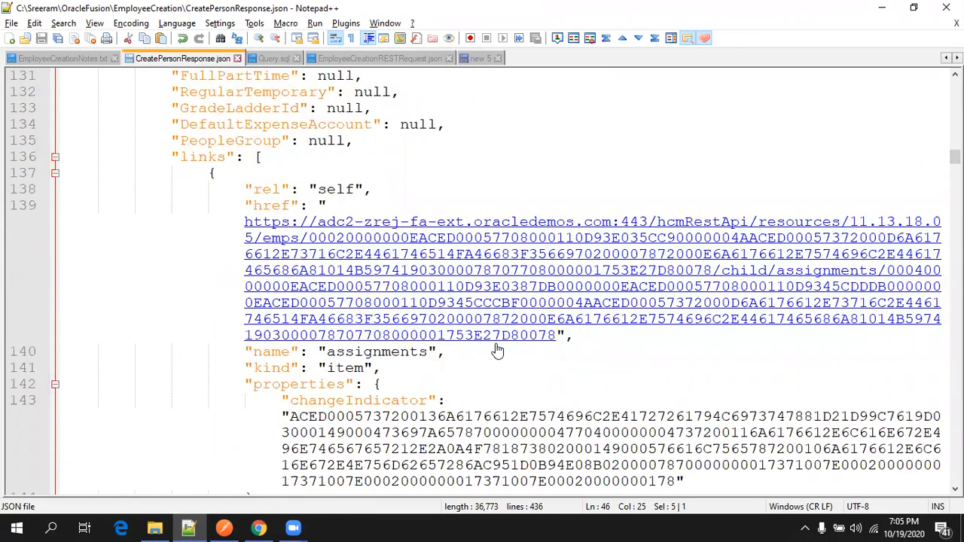
Read through the 74-line EmployeeCreationRESTRequest.json body and select the LegalEntityId field.
left_click(396, 59)
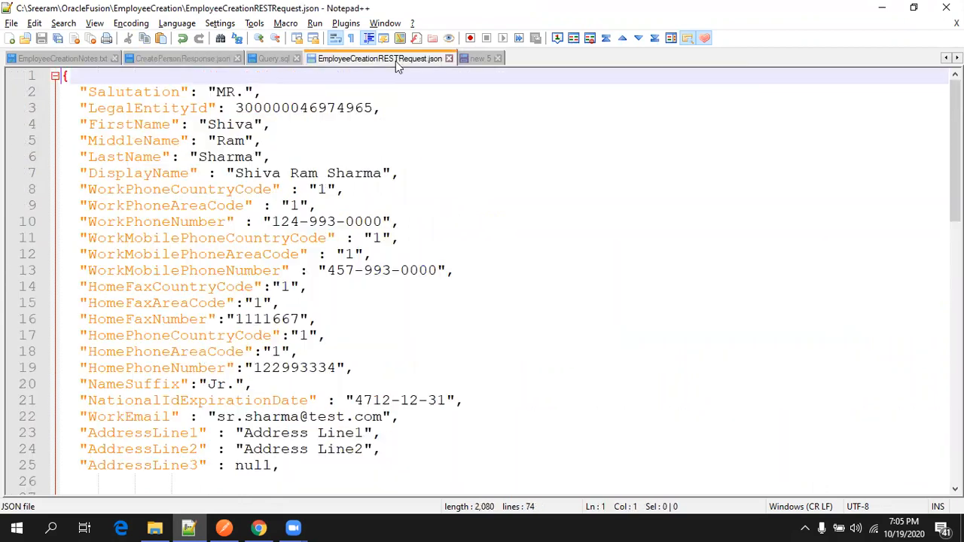
scroll(229, 303, "down", 14)
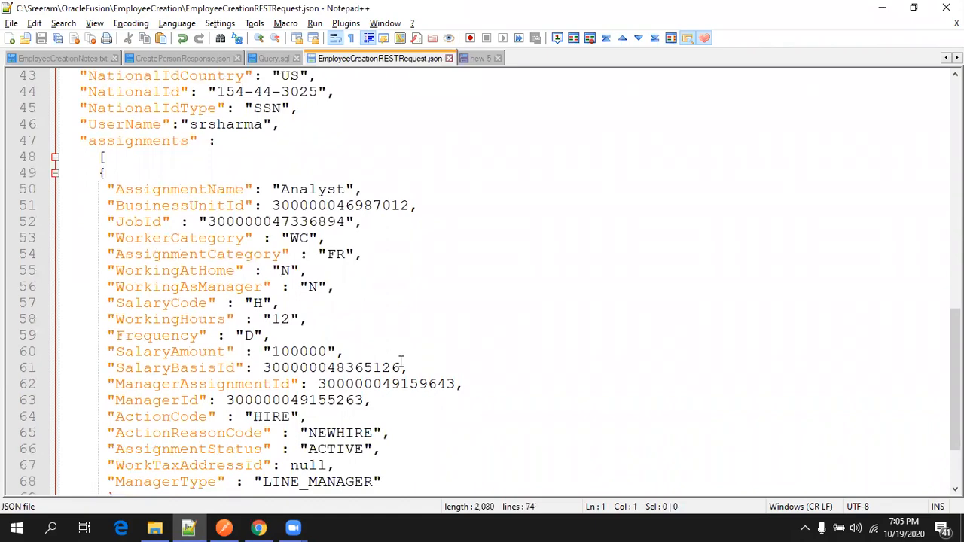
scroll(400, 362, "down", 2)
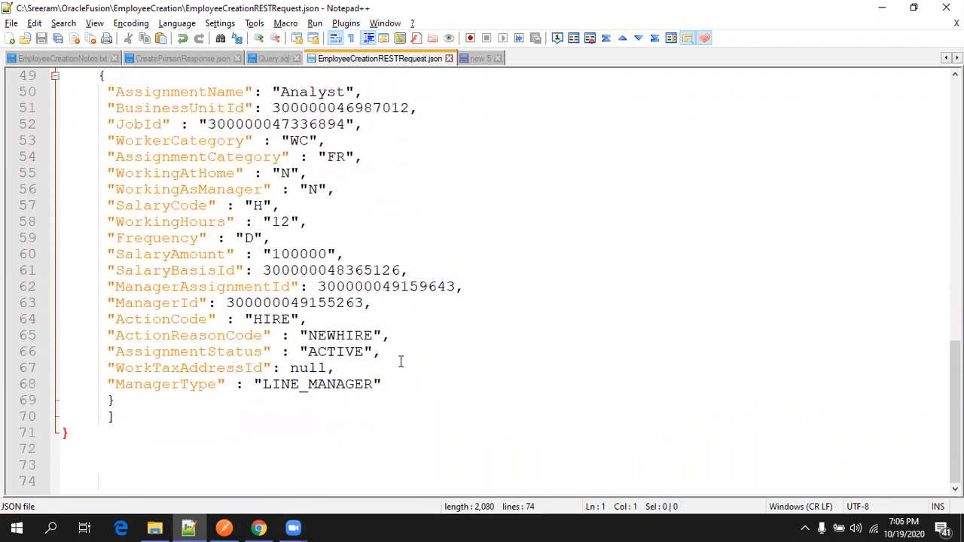
scroll(374, 362, "up", 16)
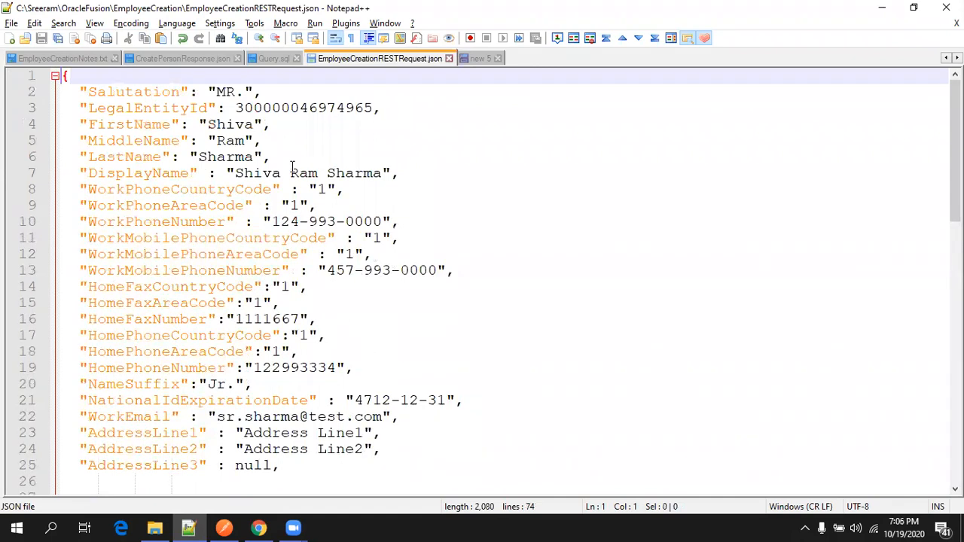
left_click(230, 125)
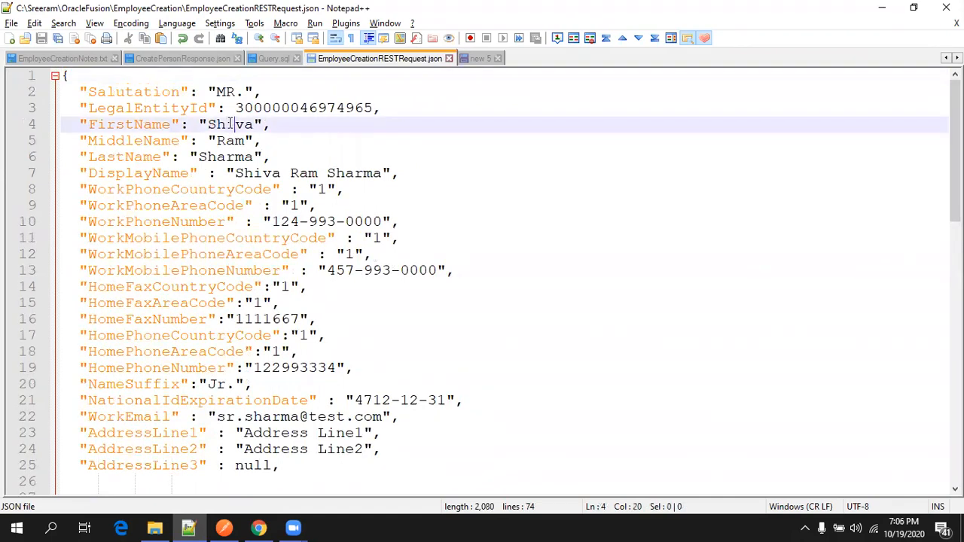
double_click(200, 108)
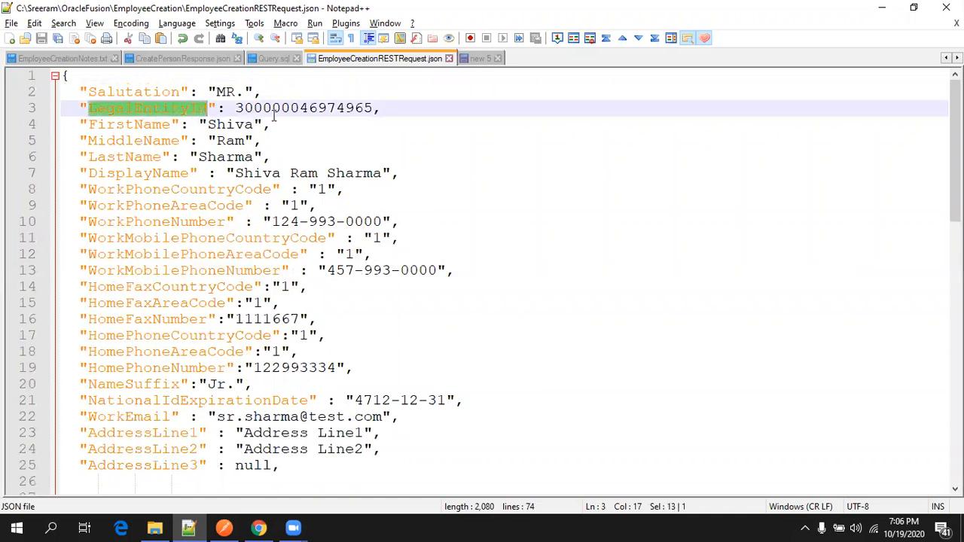
Replace the FirstName, MiddleName and LastName values with the second employee's names.
double_click(234, 125)
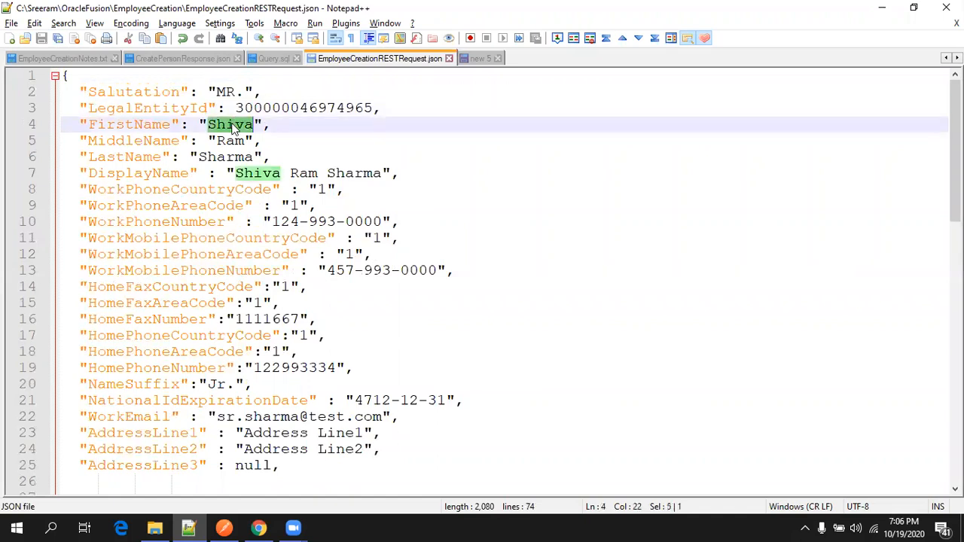
type("Sreeram")
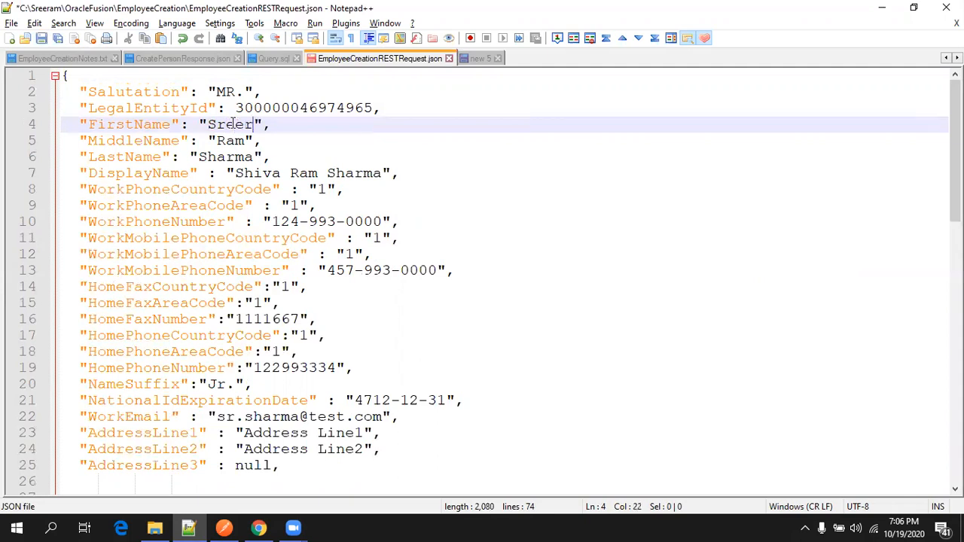
double_click(231, 142)
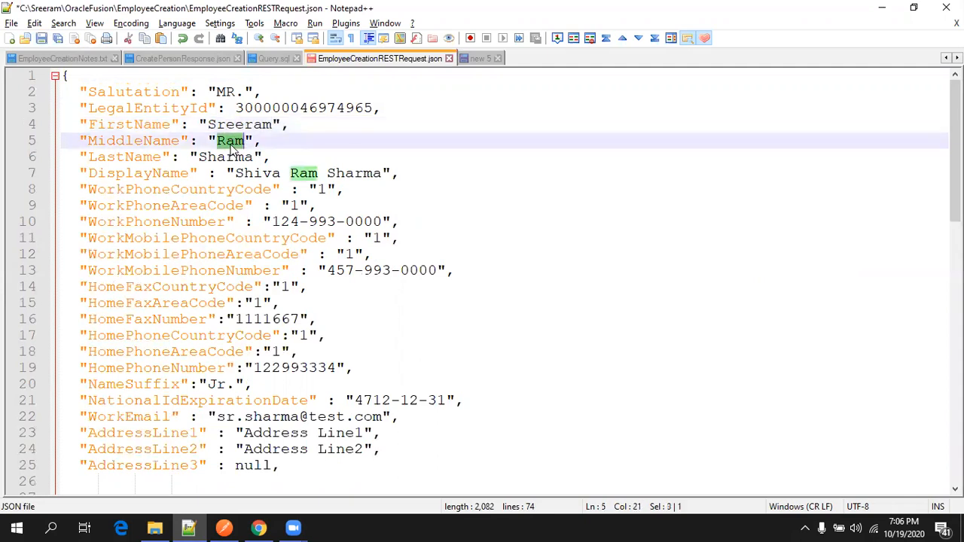
type("NA")
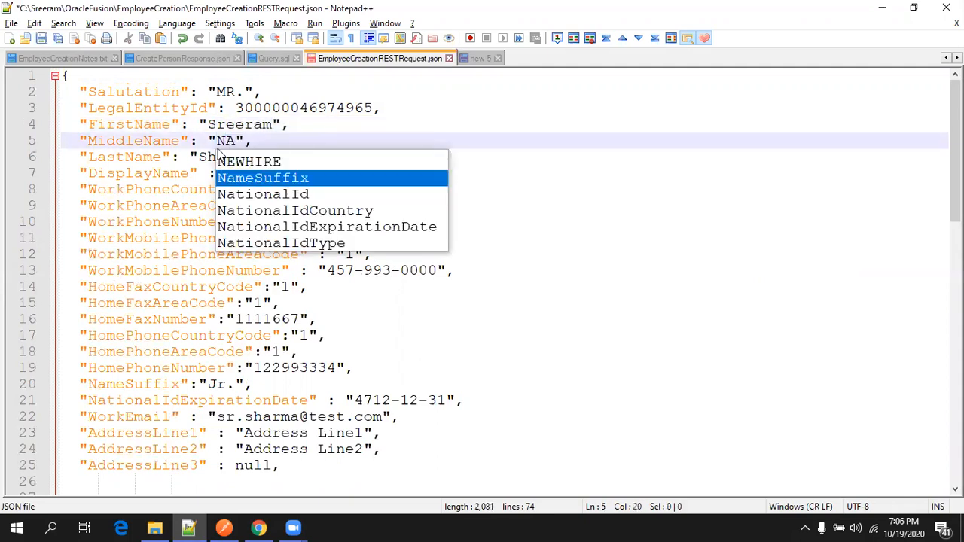
double_click(209, 157)
type("OR")
key("BackSpace")
key("BackSpace")
type("ER")
key("BackSpace")
type("rpteCh")
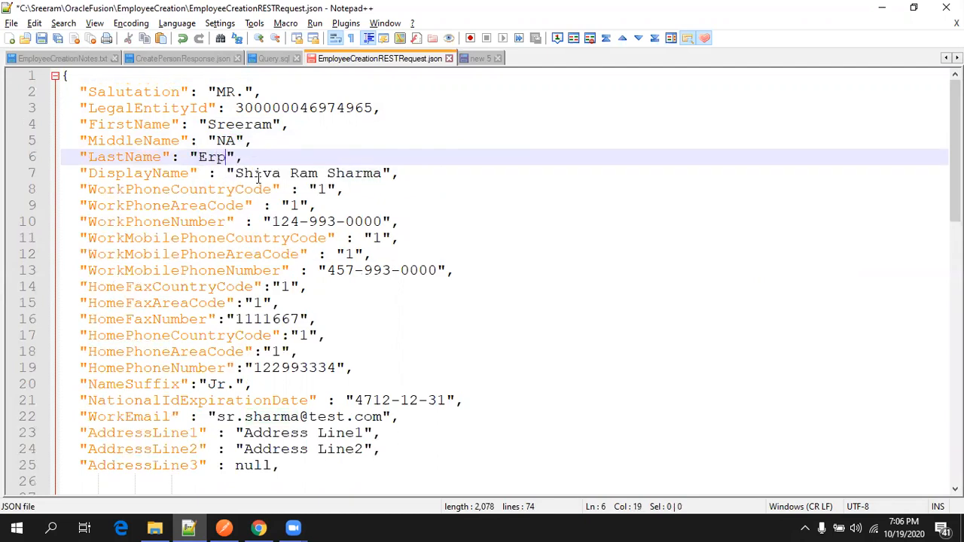
Rebuild DisplayName from the new first, middle and last names.
left_click(258, 174)
double_click(258, 175)
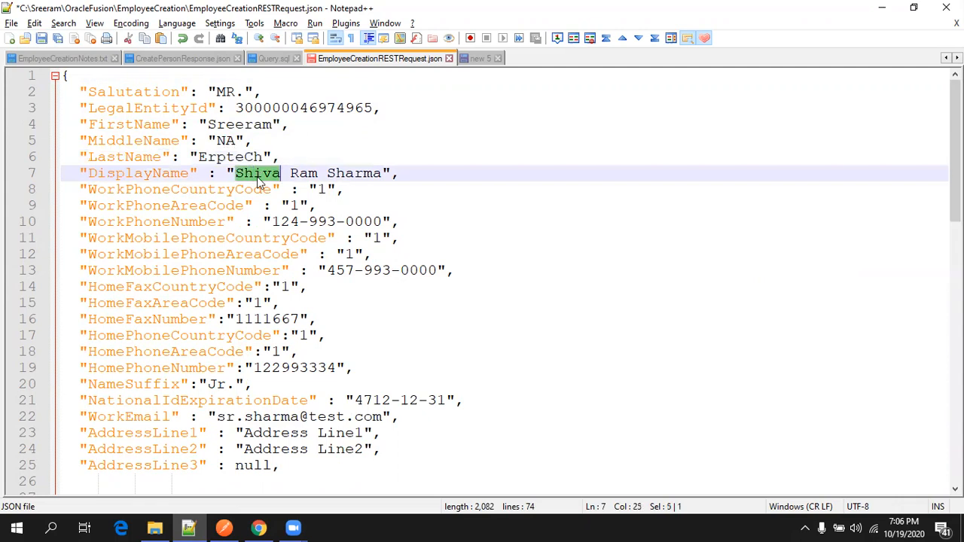
type("Sree")
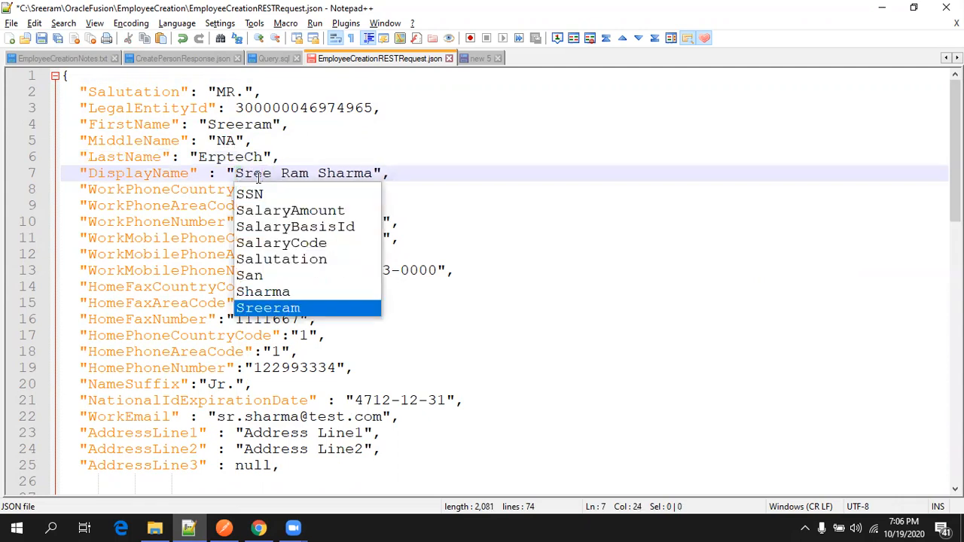
type("ram")
key("Right")
key("Delete")
key("Delete")
key("Delete")
key("Delete")
key("Delete")
key("Delete")
key("Delete")
key("Delete")
key("Delete")
key("Delete")
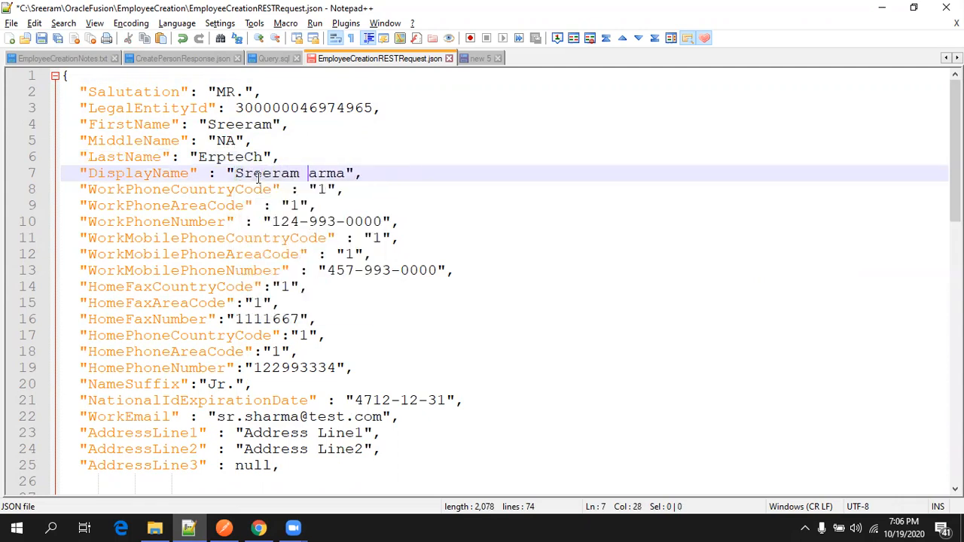
type("NA ERPTec")
key("Return")
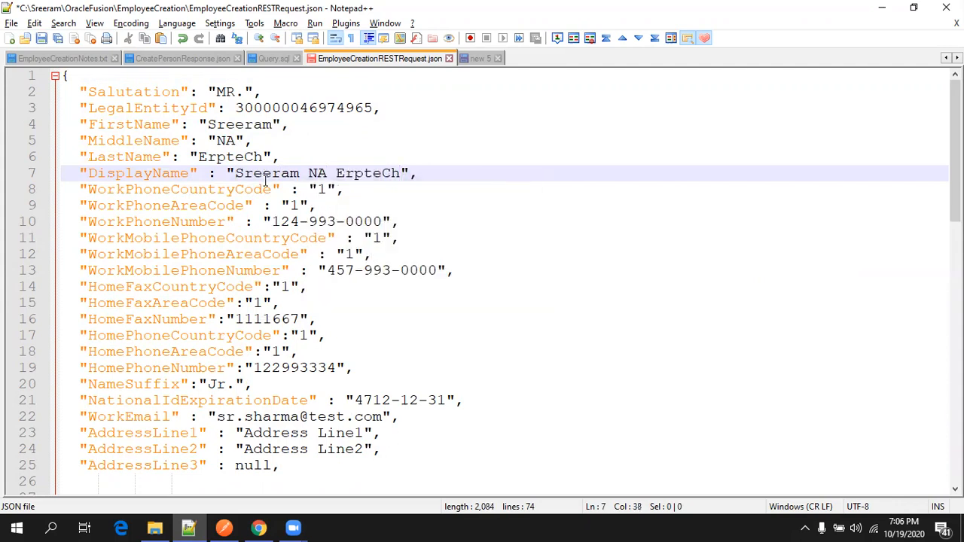
Change a digit in WorkPhoneNumber, WorkMobilePhoneNumber and HomeFaxNumber.
left_click(292, 221)
key("Delete")
type("5")
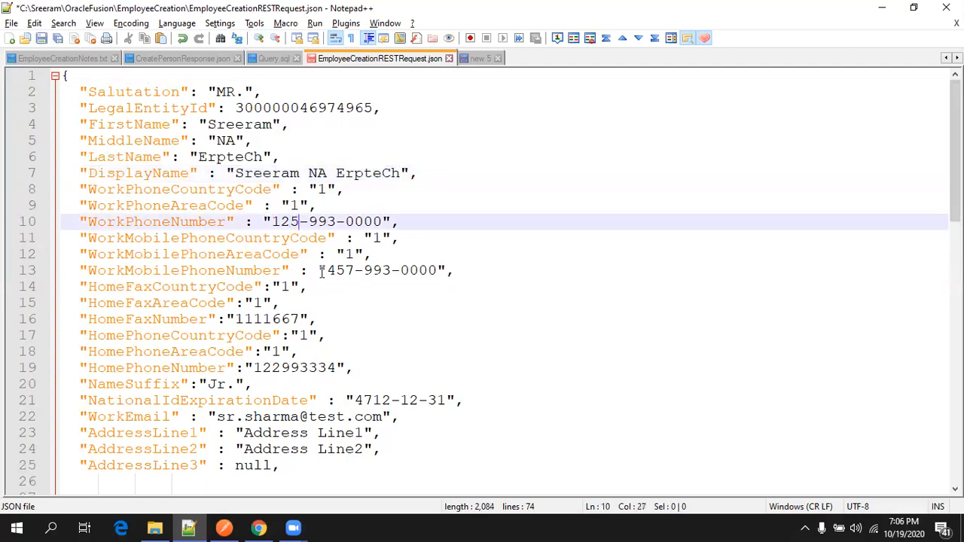
left_click(351, 270)
key("BackSpace")
type("9")
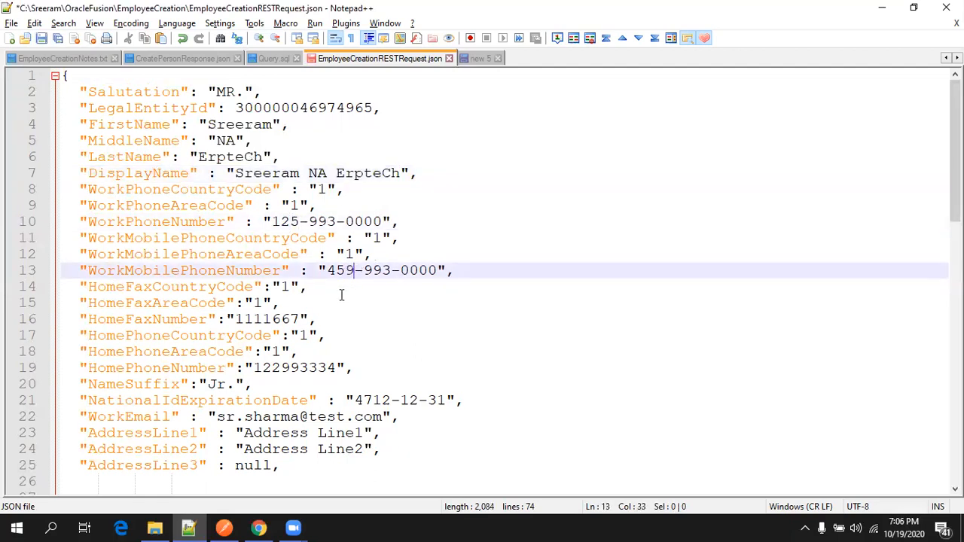
left_click(299, 318)
key("BackSpace")
Finish the fax number and give WorkEmail a new address for the second employee.
type("9")
scroll(299, 325, "down", 2)
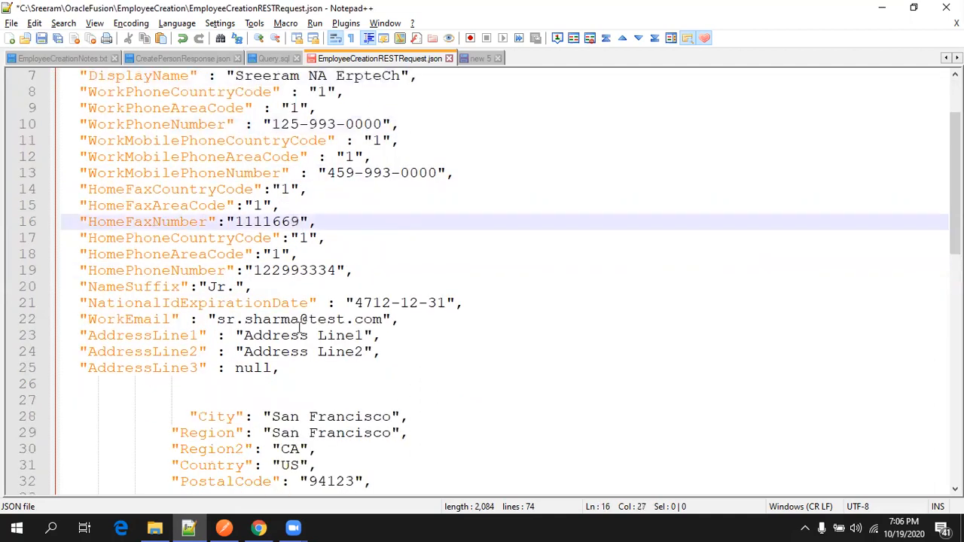
scroll(292, 293, "down", 2)
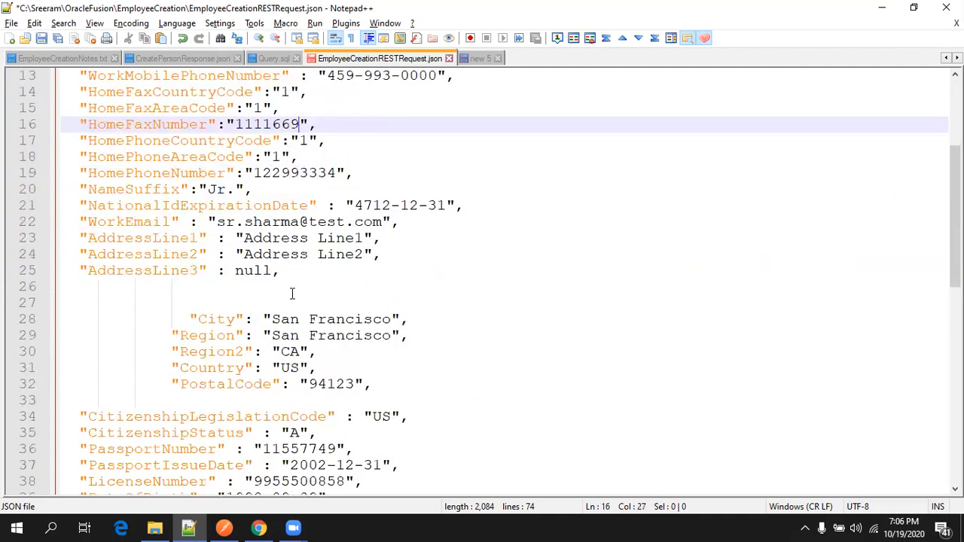
double_click(226, 222)
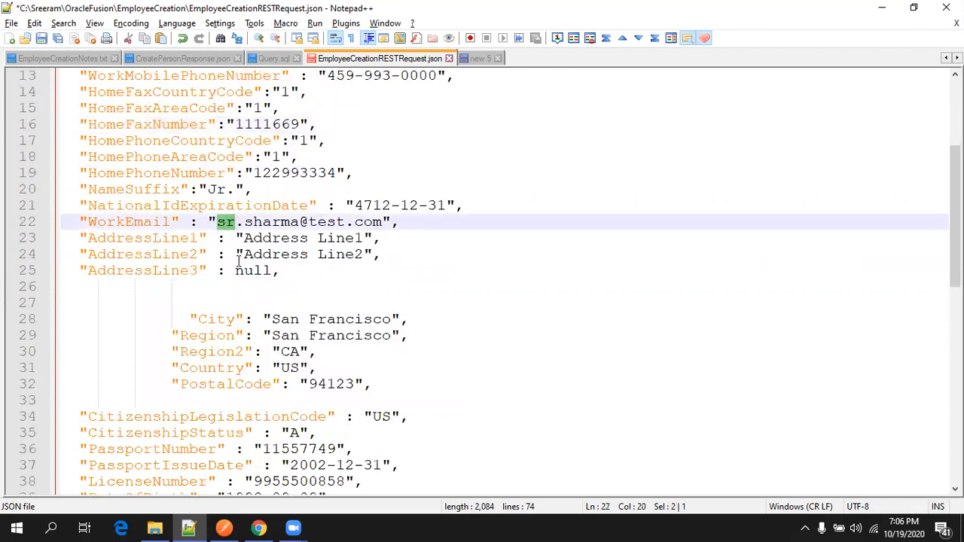
type("sreeram")
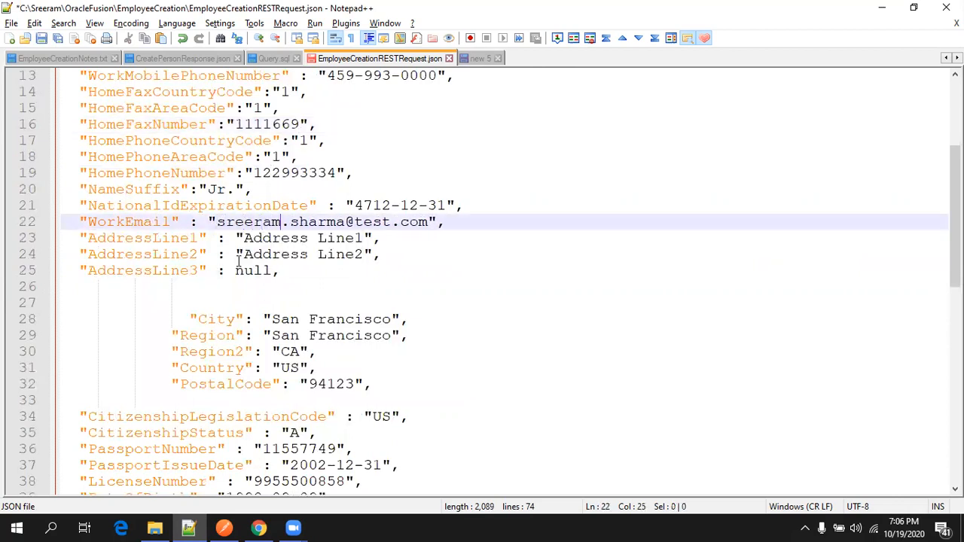
type("tech")
key("Delete")
key("Delete")
key("Delete")
key("Delete")
key("Delete")
key("Delete")
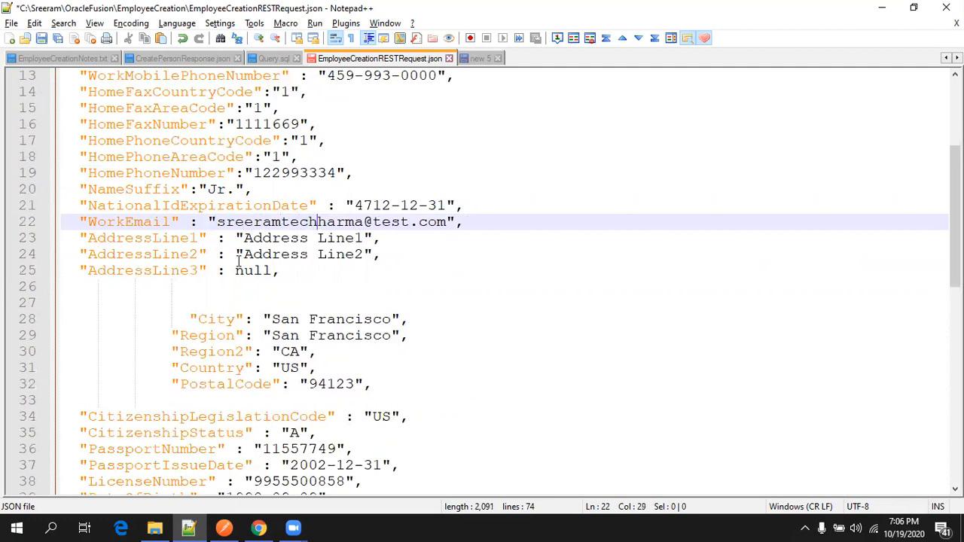
key("Delete")
key("Delete")
type("@")
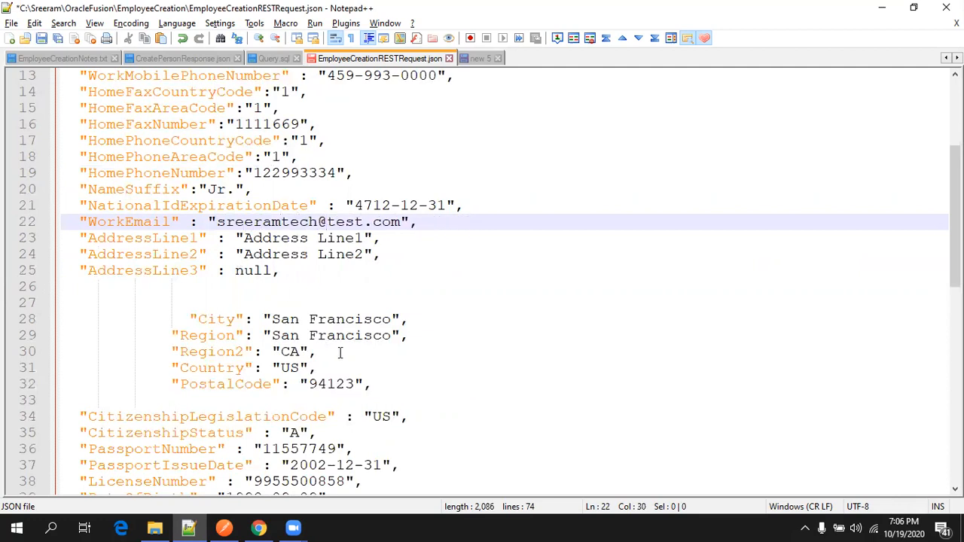
scroll(340, 352, "down", 4)
scroll(381, 213, "up", 2)
scroll(330, 213, "down", 2)
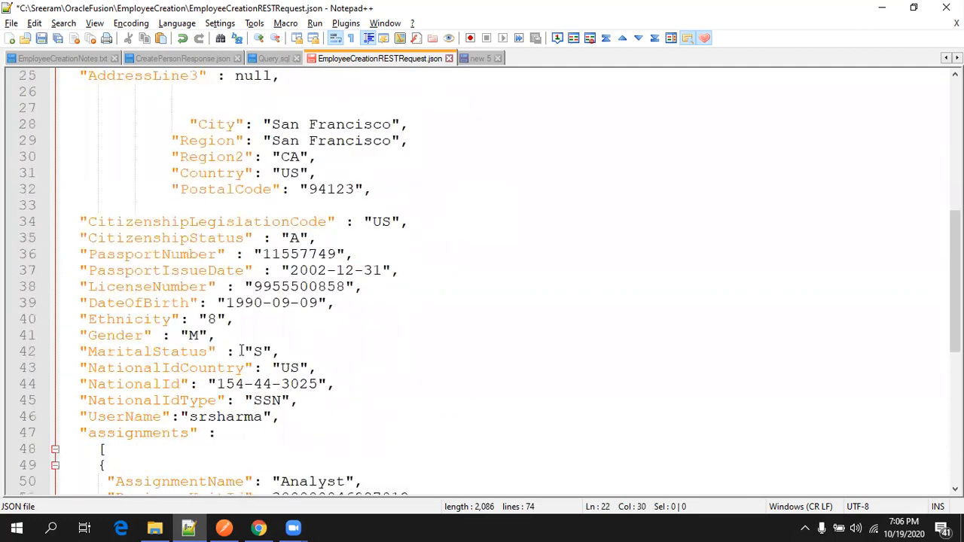
scroll(241, 351, "down", 1)
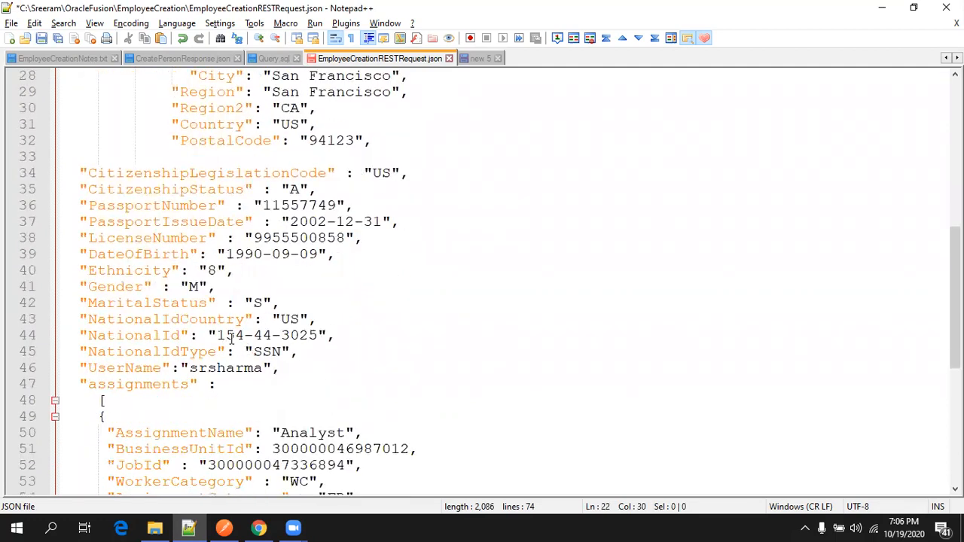
Change the first digit of PassportNumber and NationalId to 2.
left_click(274, 207)
key("Delete")
type("2")
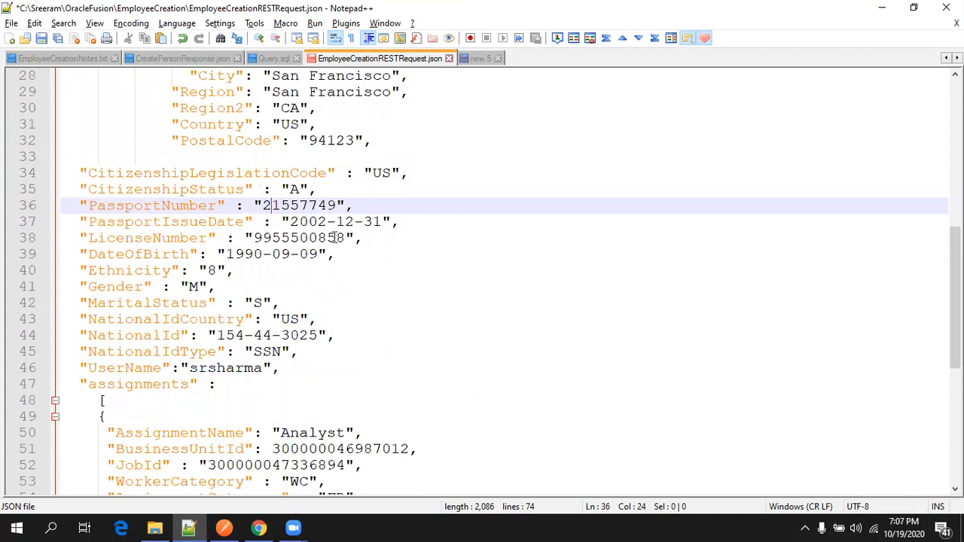
left_click(229, 335)
key("Delete")
type("2")
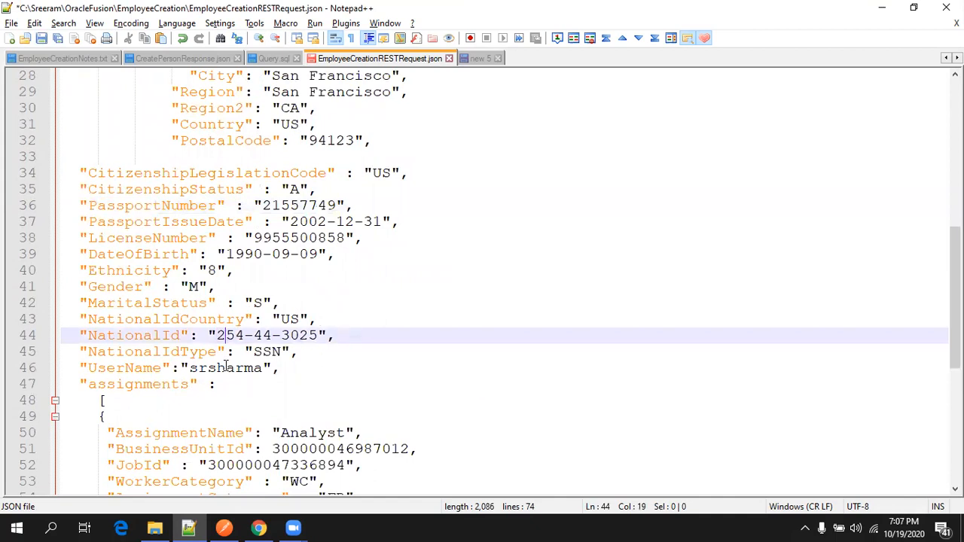
Replace UserName with a new user name and select the whole request JSON.
double_click(226, 367)
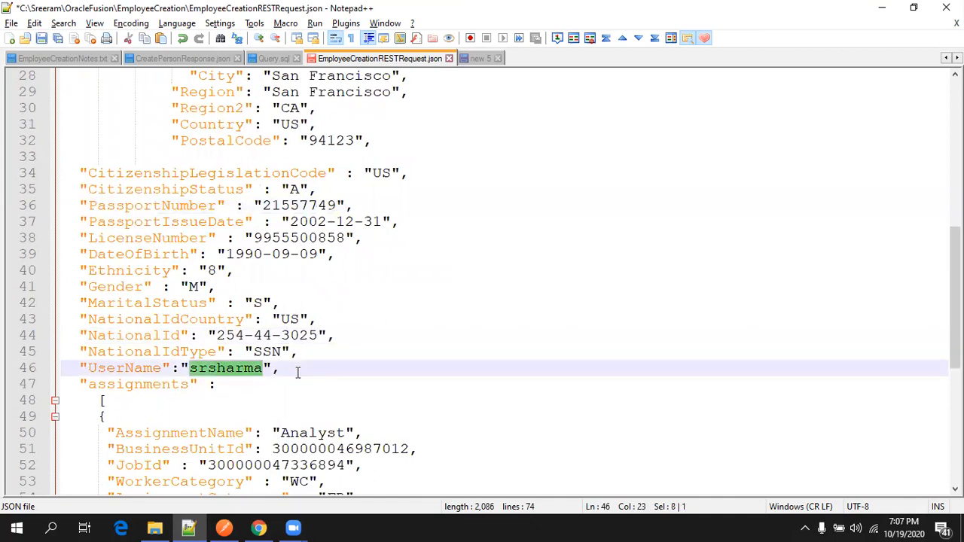
scroll(297, 372, "up", 9)
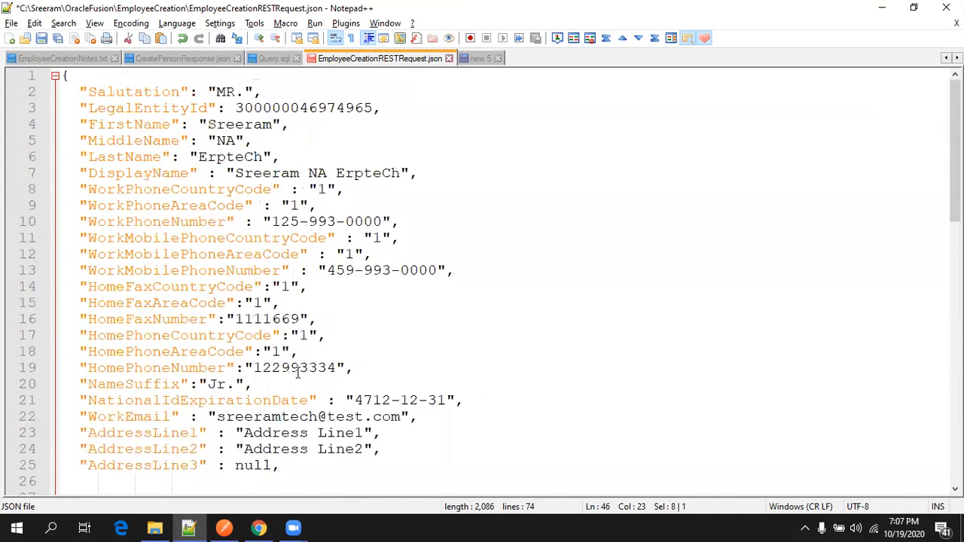
scroll(297, 372, "down", 10)
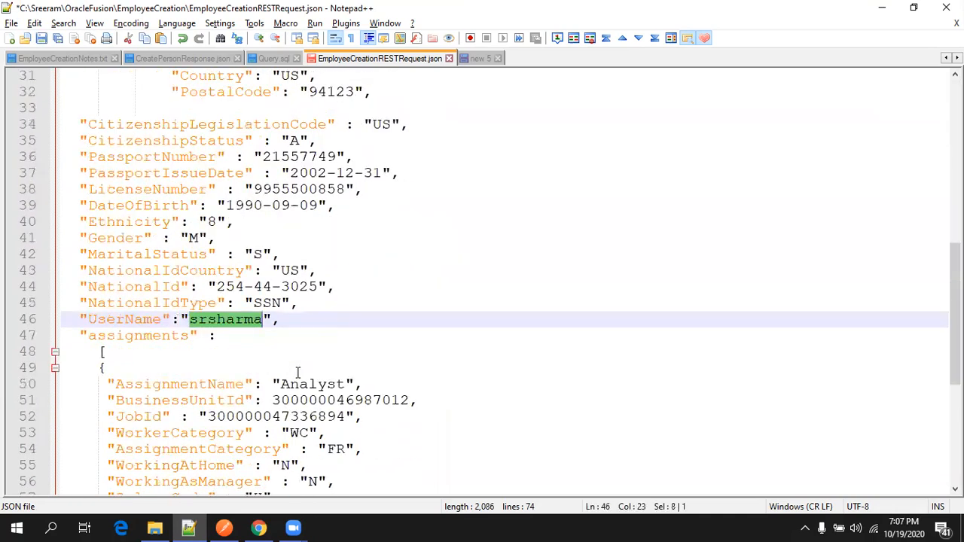
type("sreeramerpte")
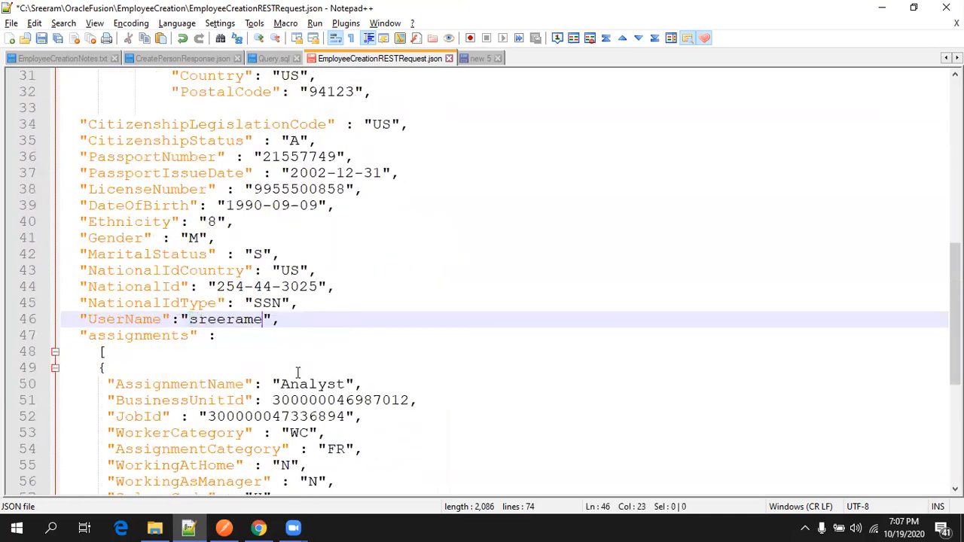
type("ch")
scroll(297, 373, "down", 6)
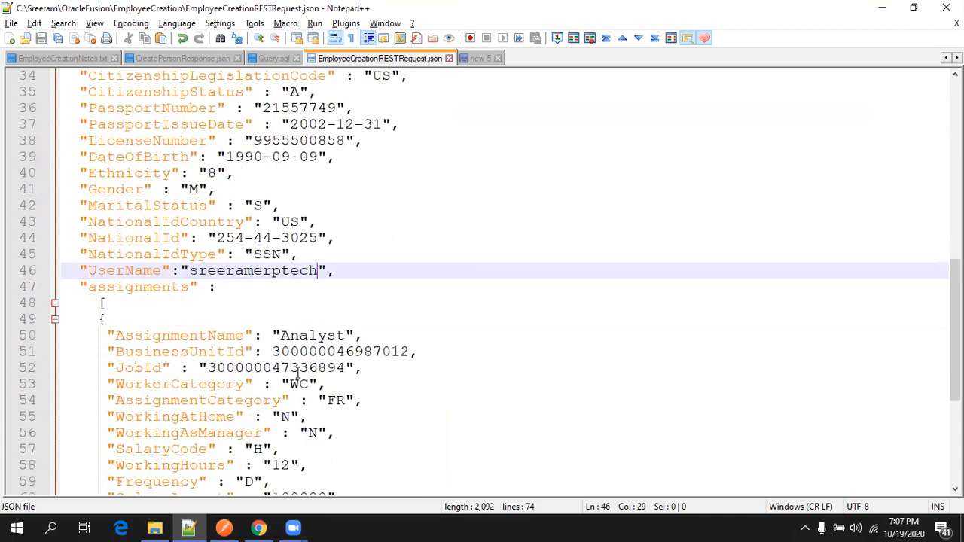
scroll(256, 386, "up", 2)
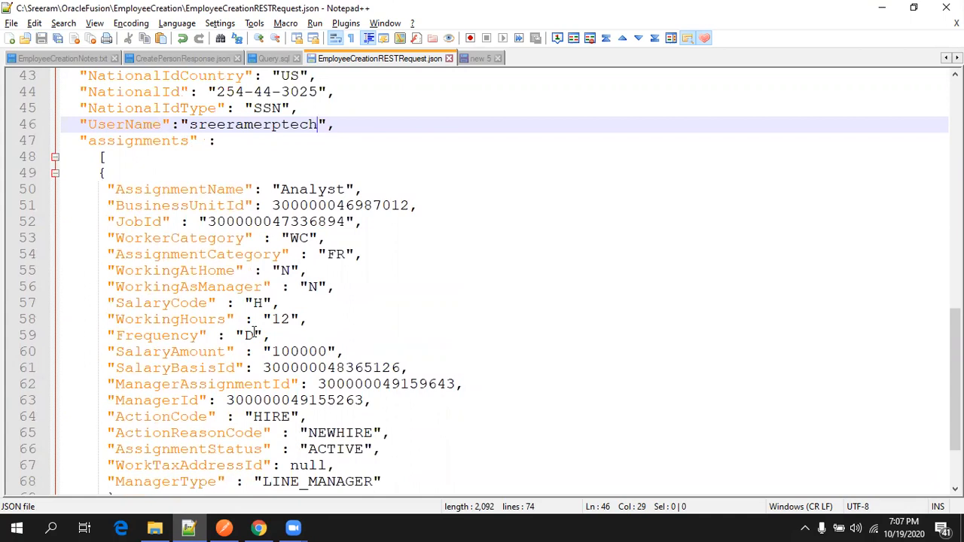
scroll(254, 332, "down", 1)
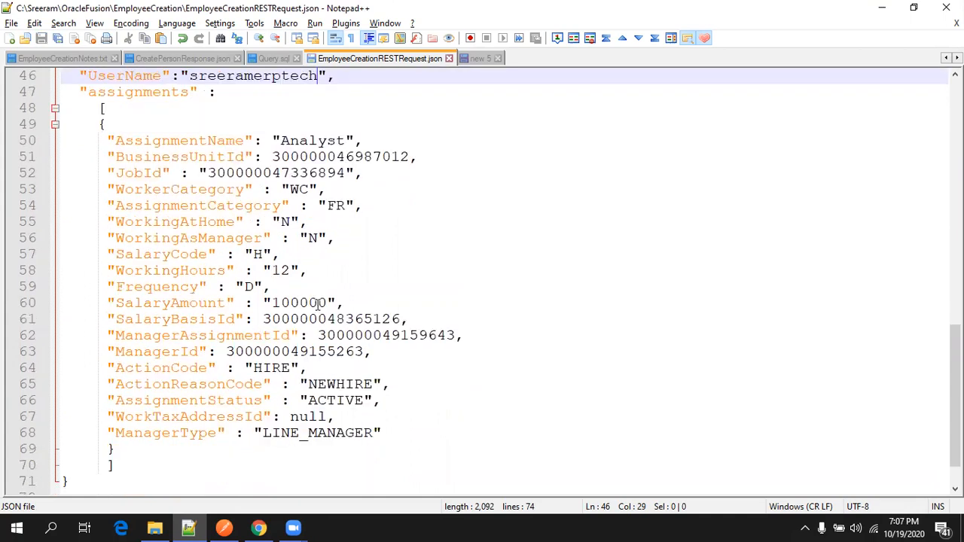
key("ctrl+Home")
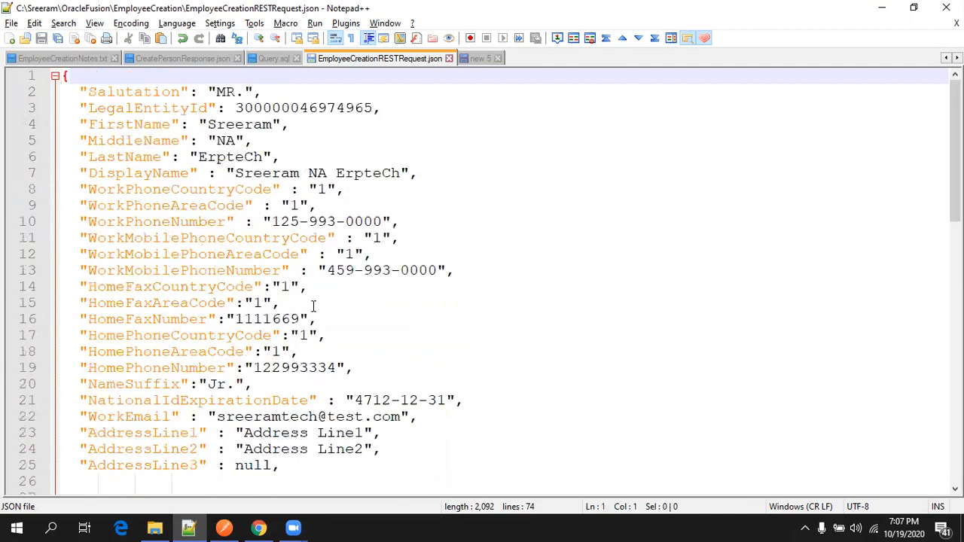
key("ctrl+a")
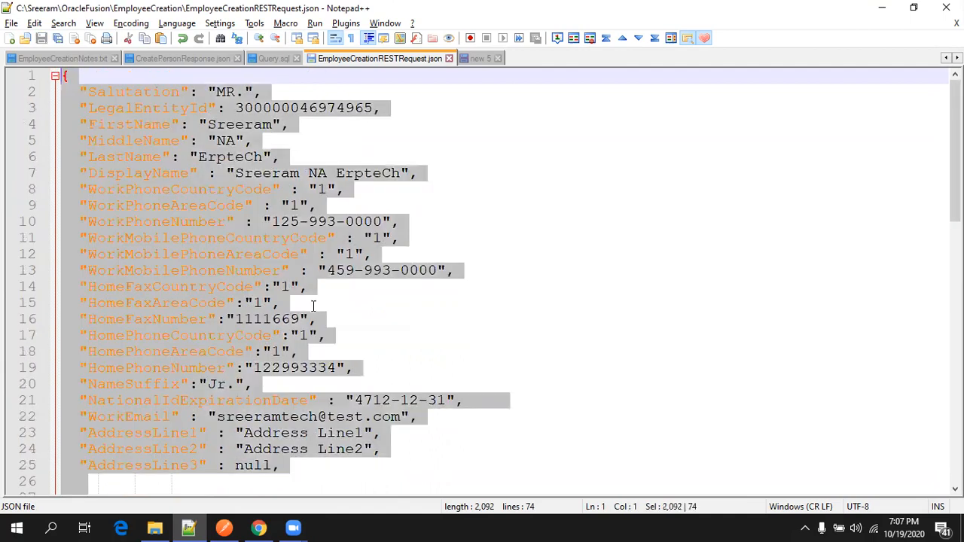
Replace the Postman create-employee POST body with the updated employee JSON.
left_click(223, 527)
left_click(550, 99)
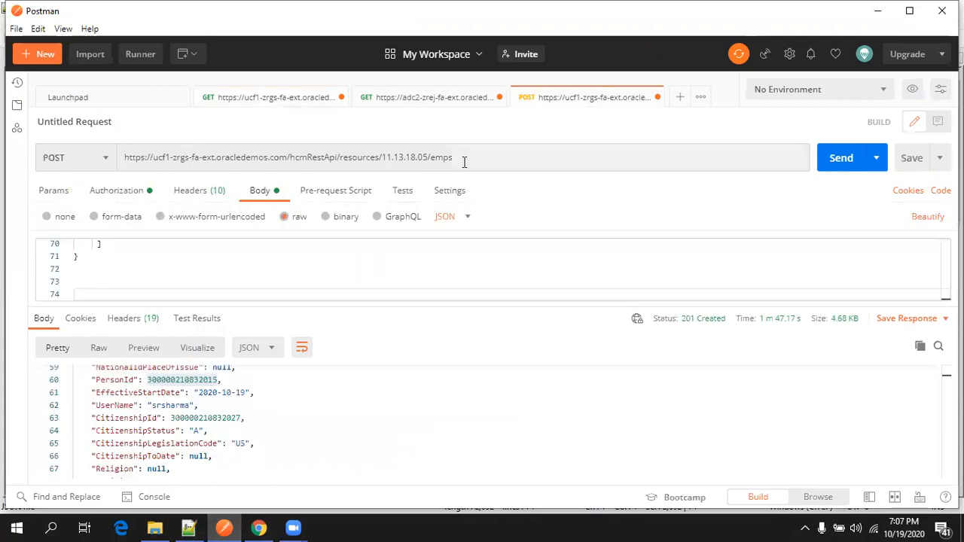
left_click(464, 162)
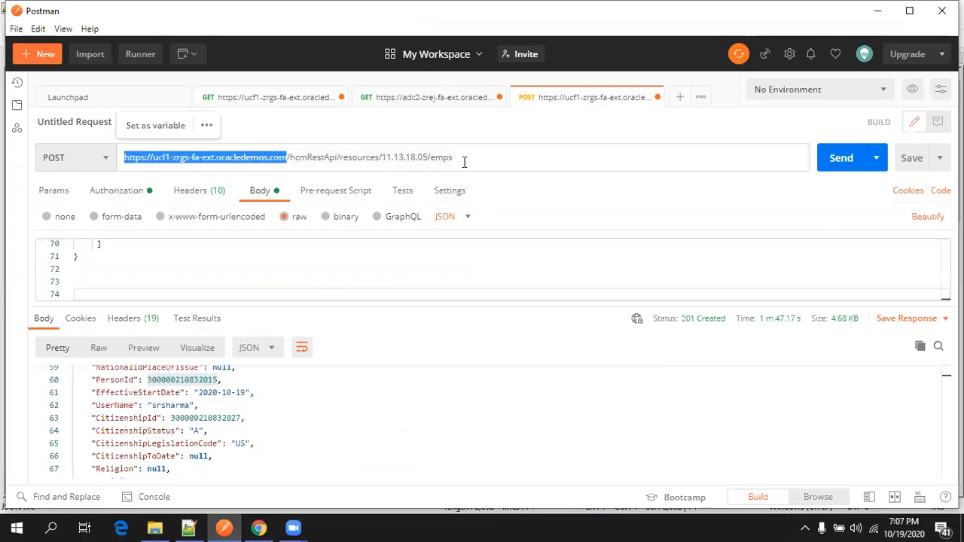
left_click(330, 277)
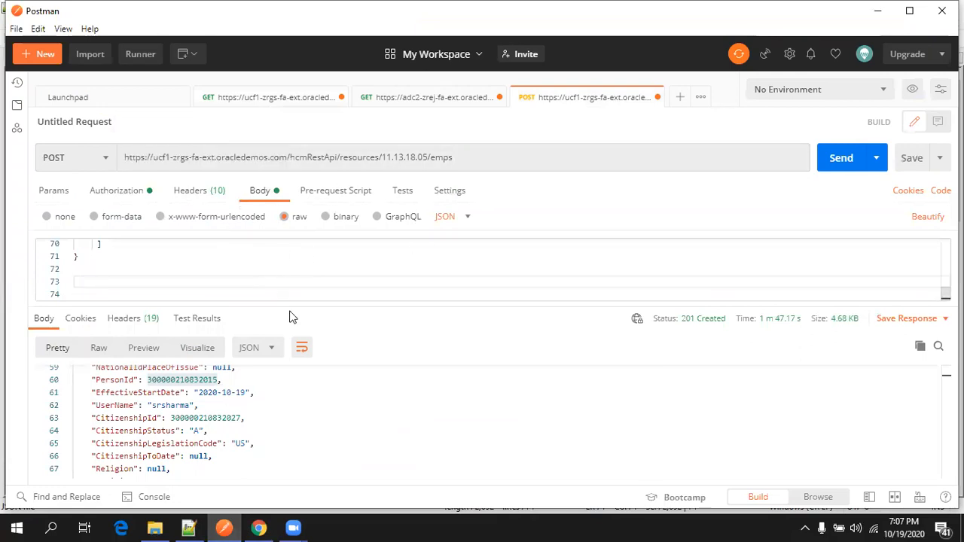
left_click_drag(295, 310, 286, 417)
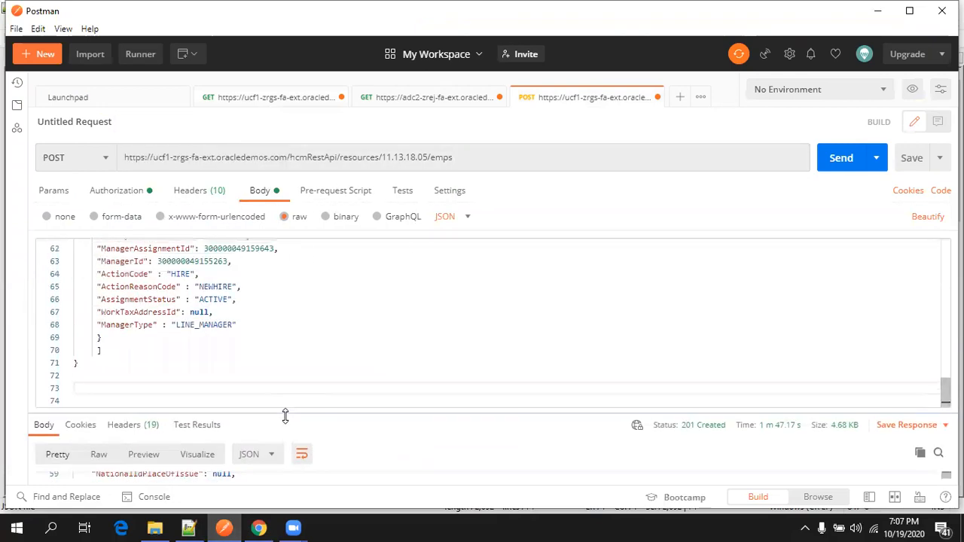
left_click(491, 159)
left_click(351, 289)
key("ctrl+a")
key("Right")
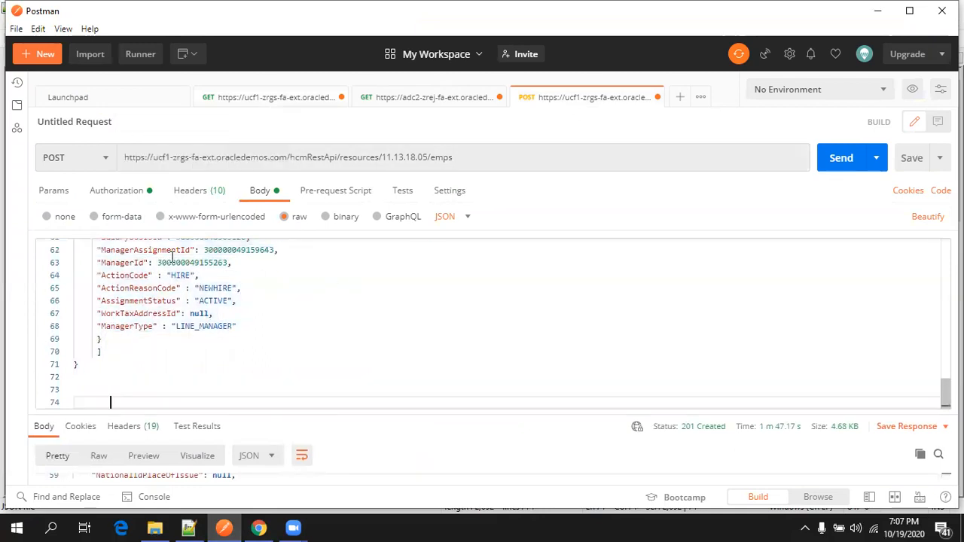
Check the request's Authorization and send it, getting a 201 Created 4.69 KB response.
left_click(120, 189)
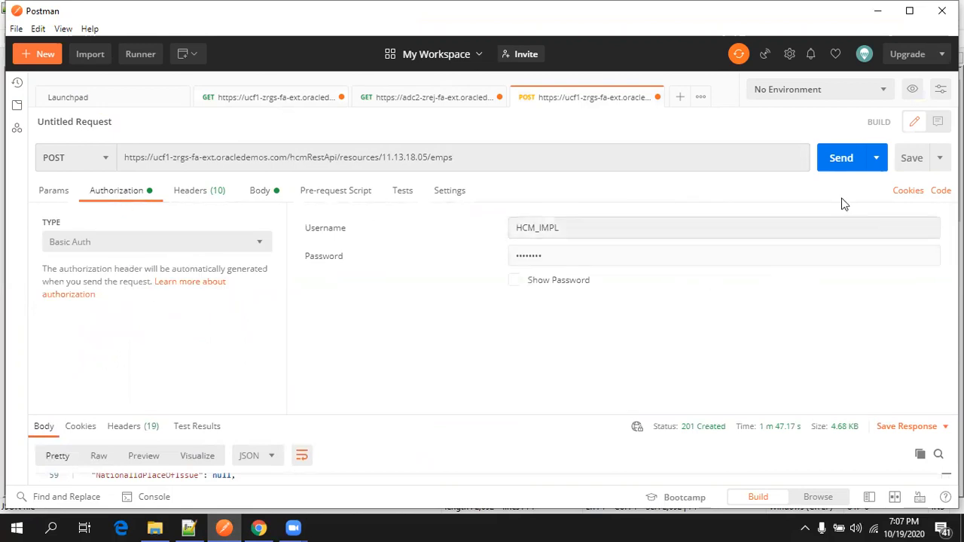
left_click(842, 159)
left_click_drag(426, 416, 432, 307)
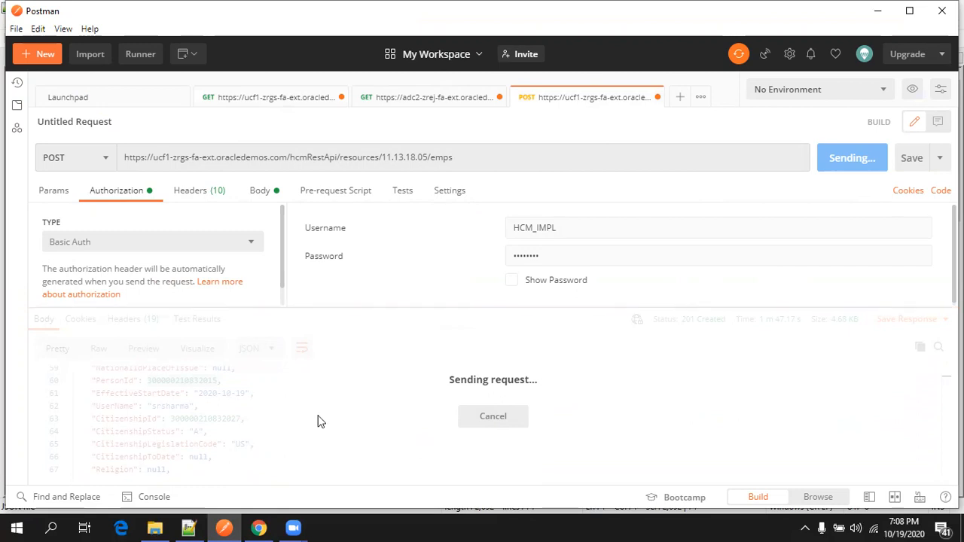
Copy the 436-line create response into a new Notepad++ tab with JSON language applied.
left_click(281, 430)
key("ctrl+a")
key("ctrl+c")
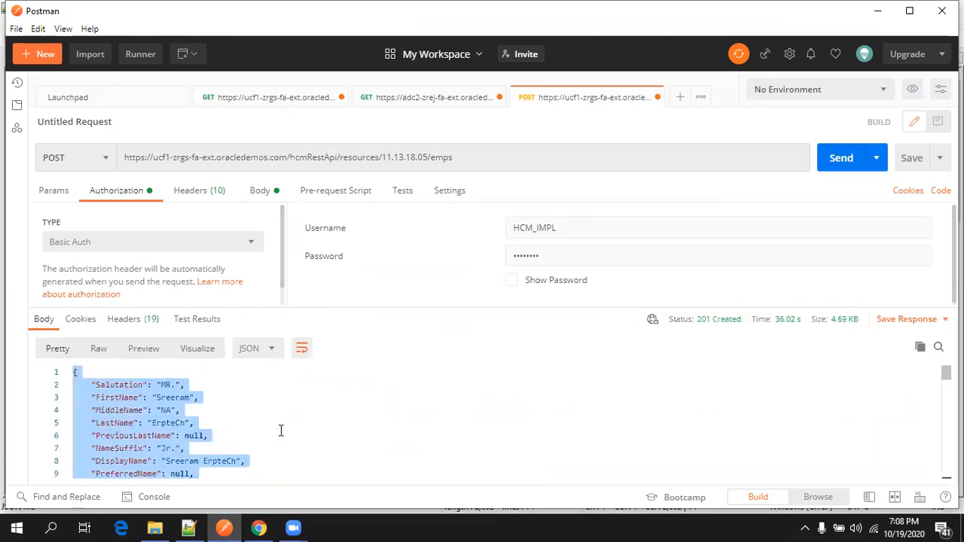
key("alt+Tab")
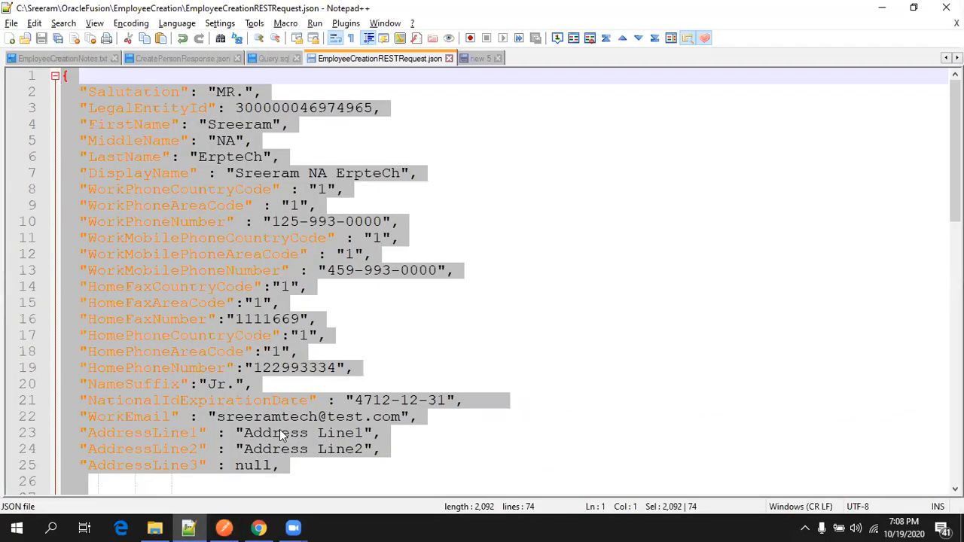
key("ctrl+n")
key("ctrl+v")
key("ctrl+Home")
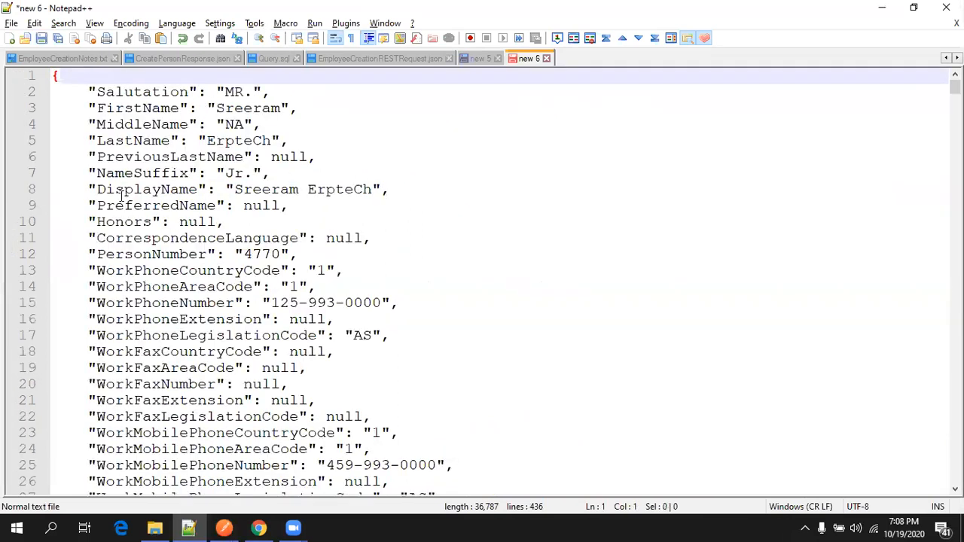
left_click(176, 24)
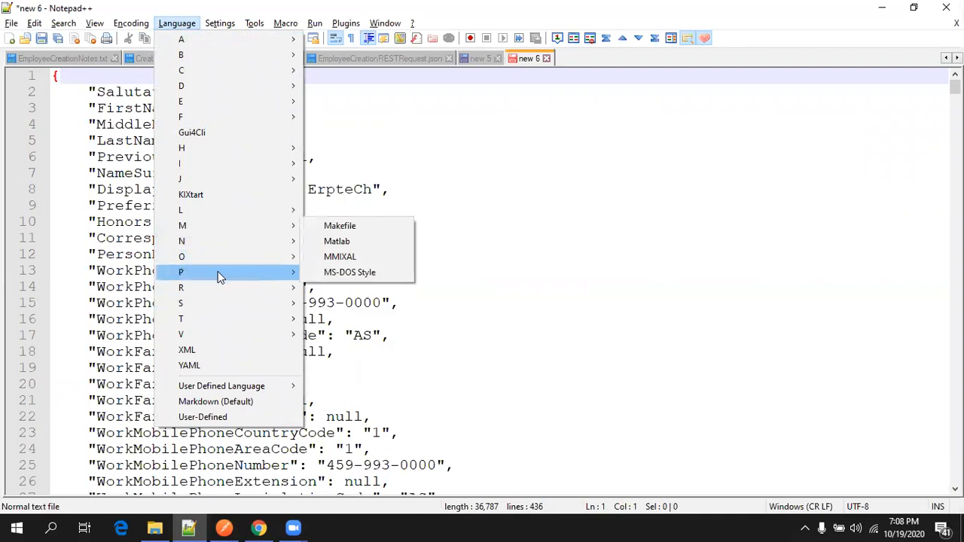
mouse_move(305, 181)
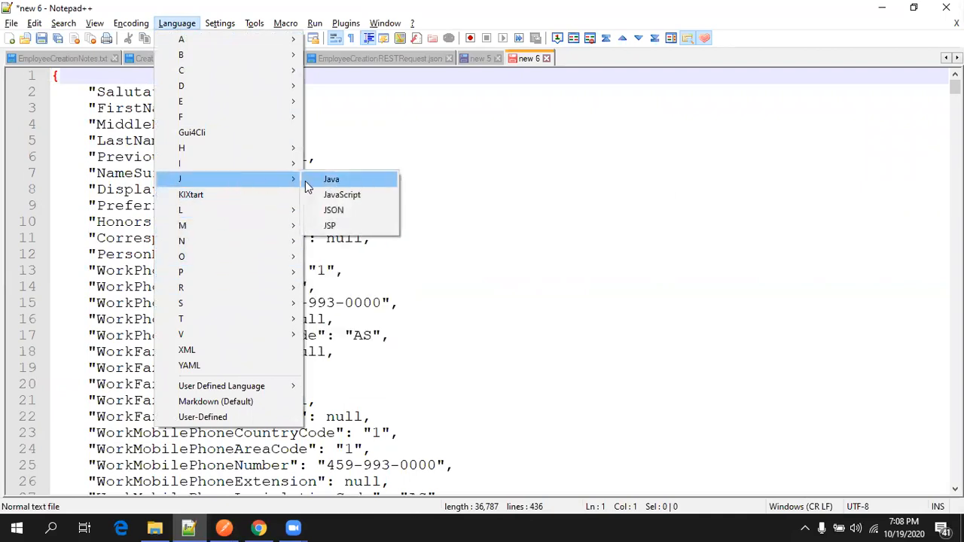
left_click(344, 210)
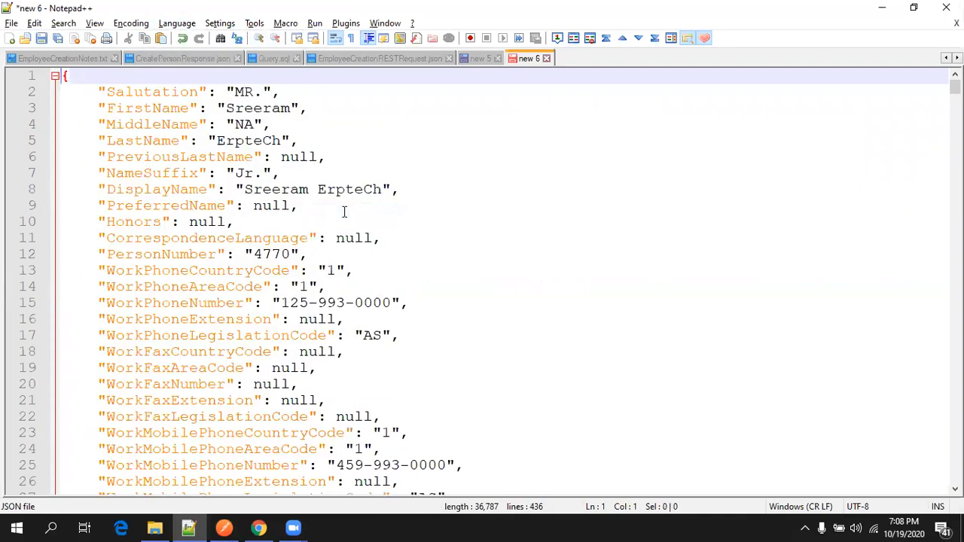
left_click(258, 528)
Search Person Management for person number 4770 to confirm the new Analyst employee.
double_click(175, 172)
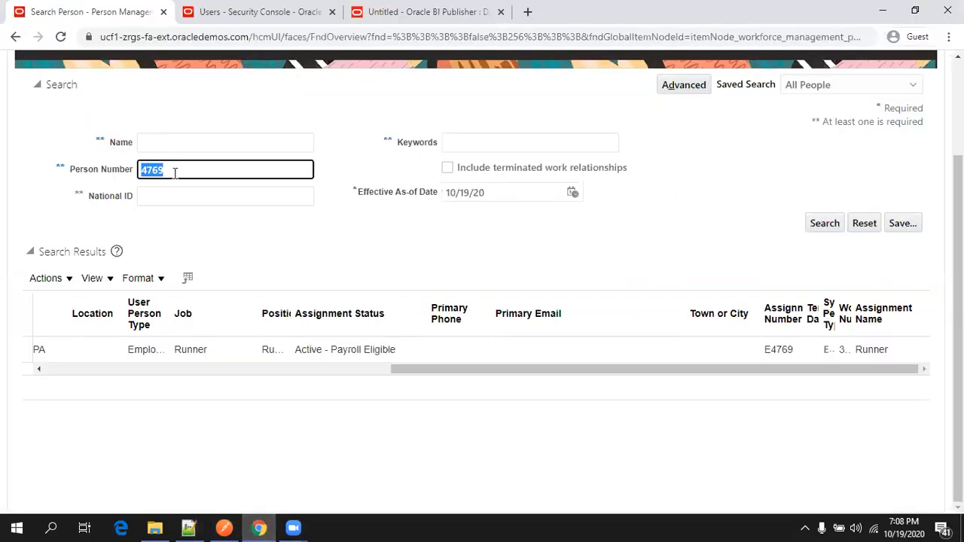
type("4770")
left_click(824, 223)
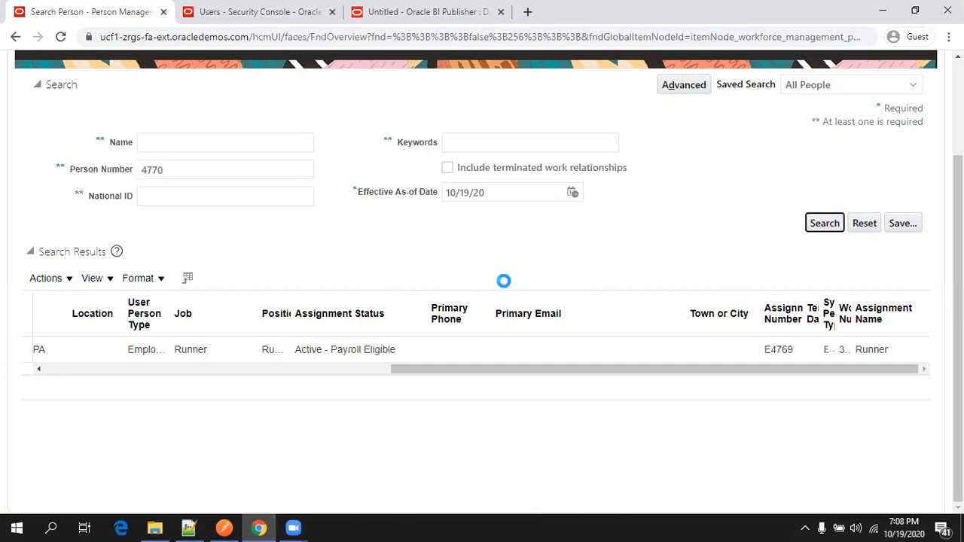
Copy the new employee's UserName value from the saved create response for the Security Console.
key("alt+Tab")
key("ctrl+f")
type("usern")
key("Return")
key("Escape")
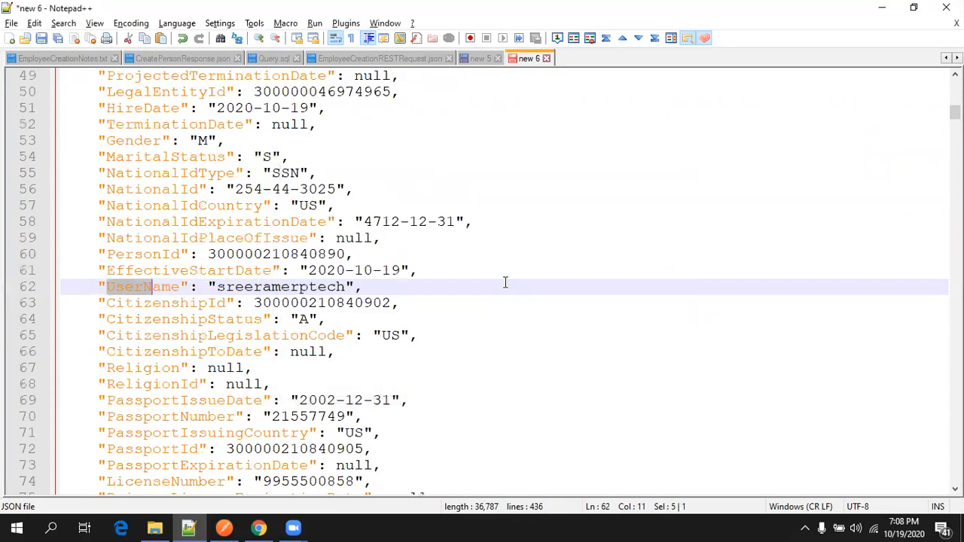
double_click(329, 286)
key("ctrl+c")
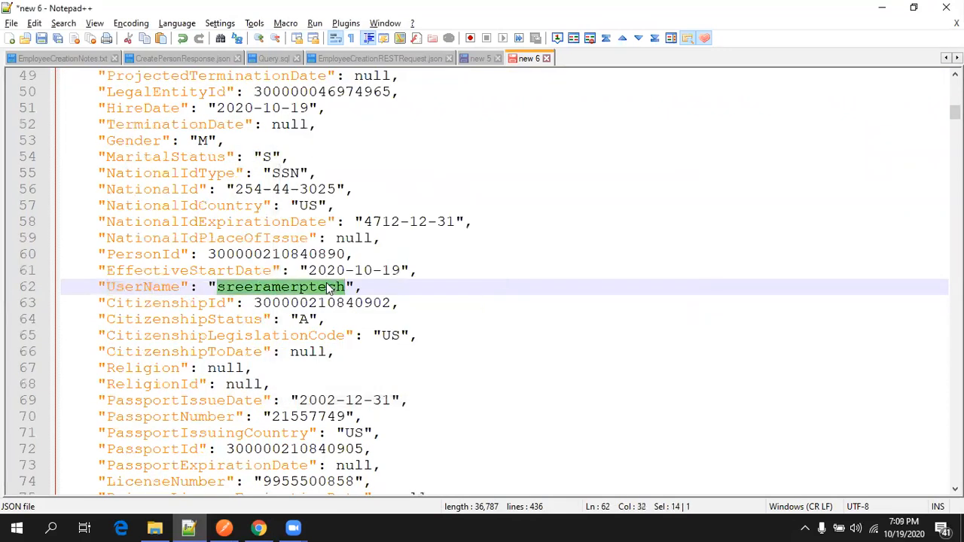
key("alt+Tab")
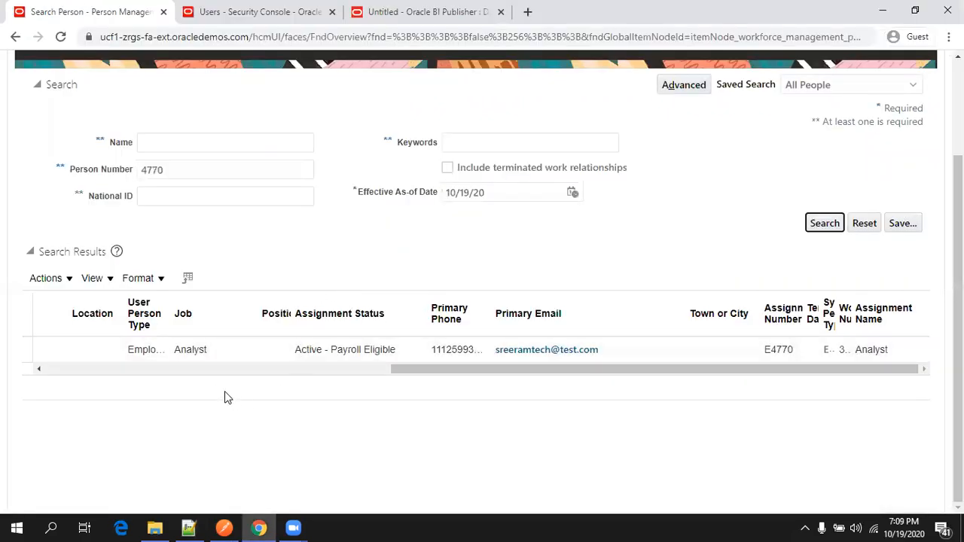
left_click(207, 369)
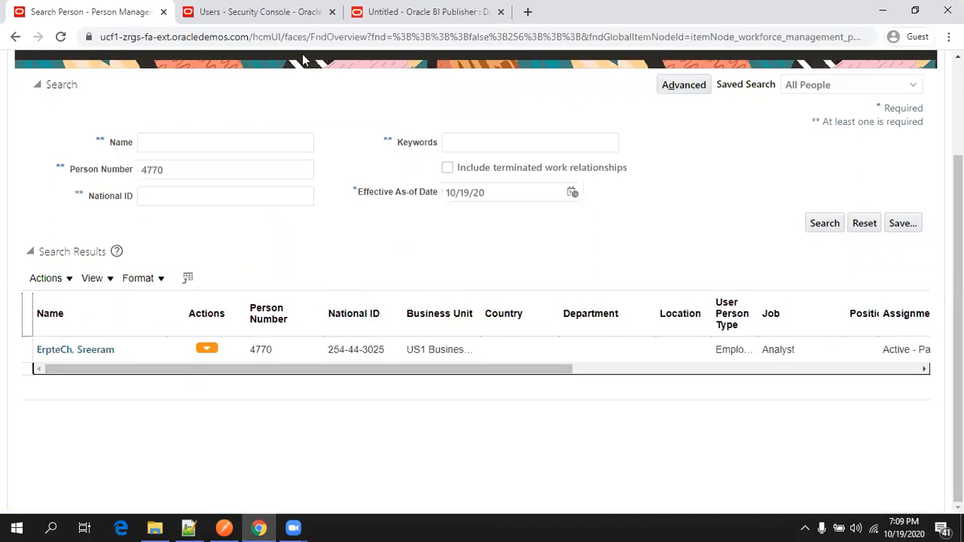
left_click(254, 11)
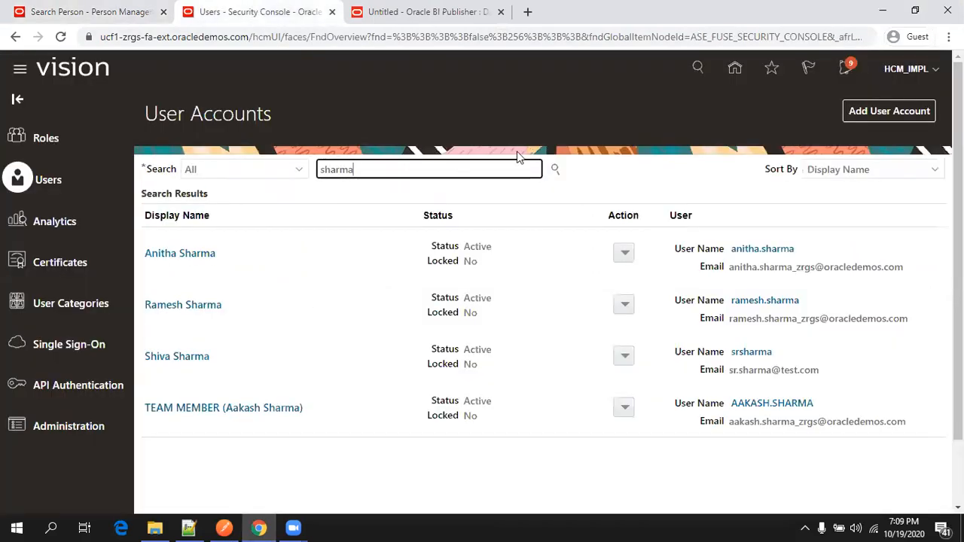
Search user accounts for the copied user name and review worker 4770's Analyst job and Employee role.
double_click(409, 169)
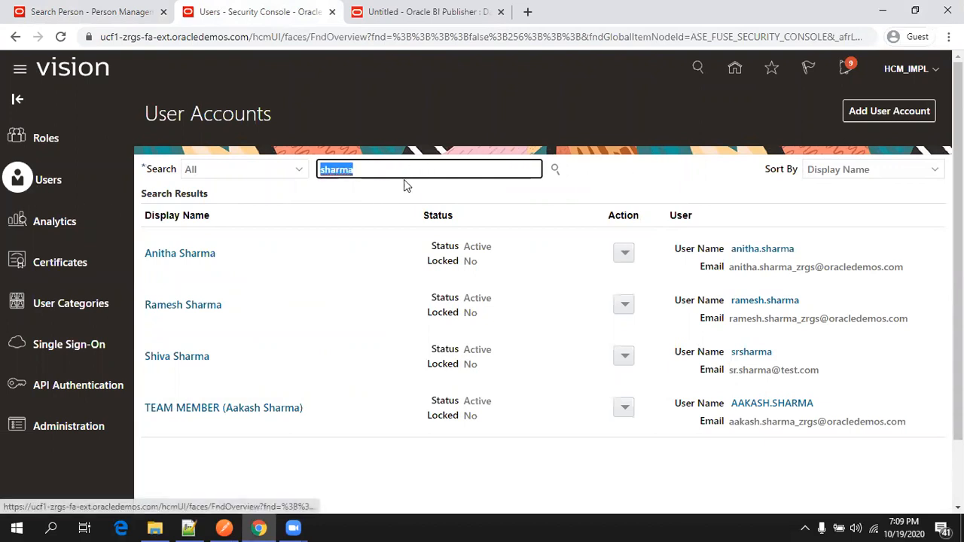
key("ctrl+v")
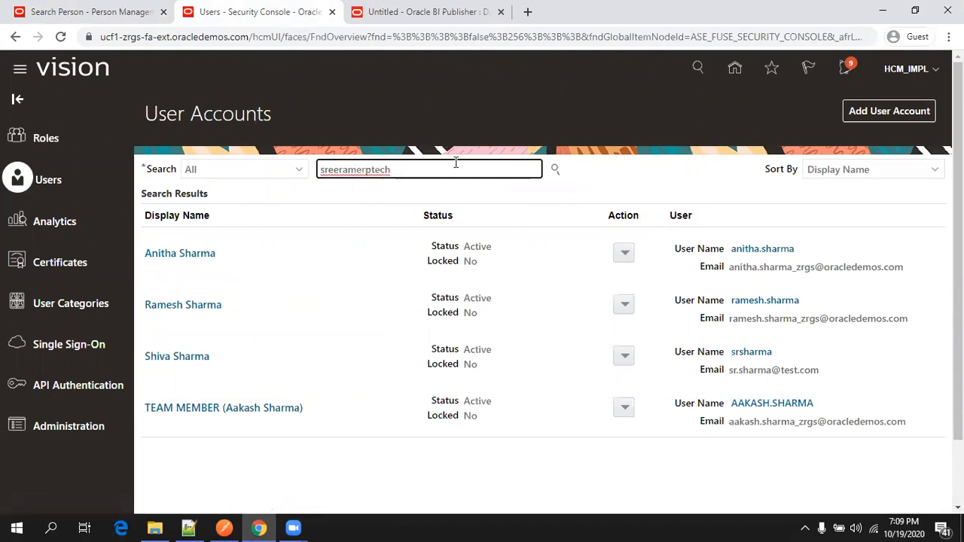
key("Return")
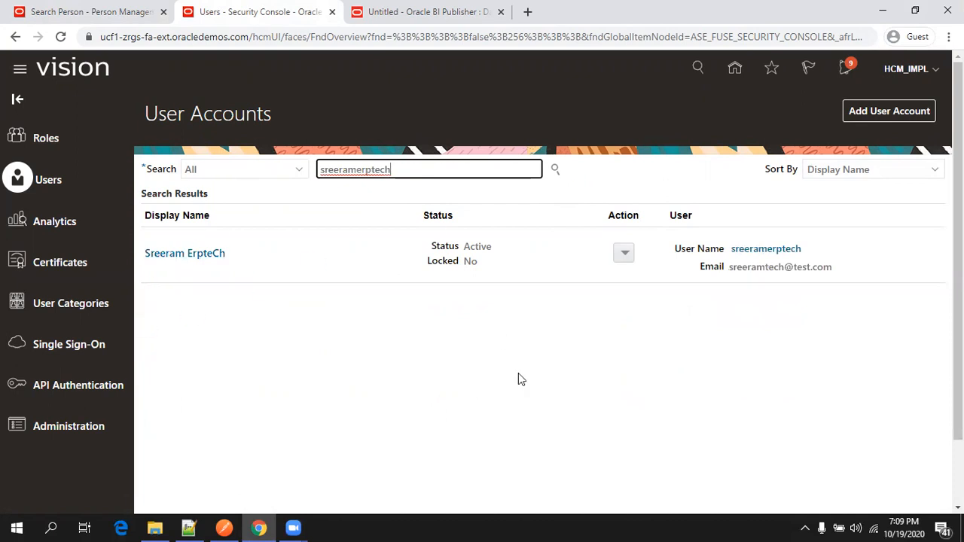
left_click(183, 254)
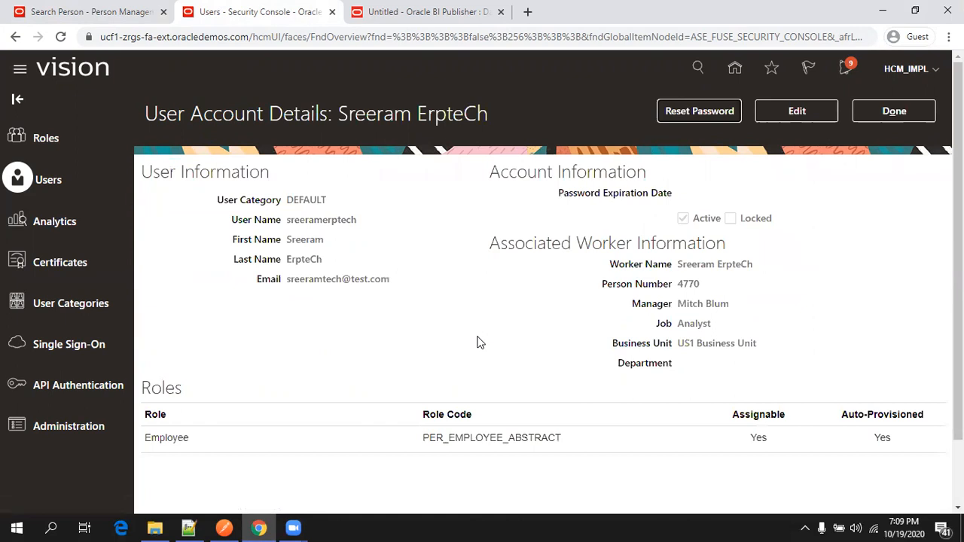
scroll(477, 343, "down", 1)
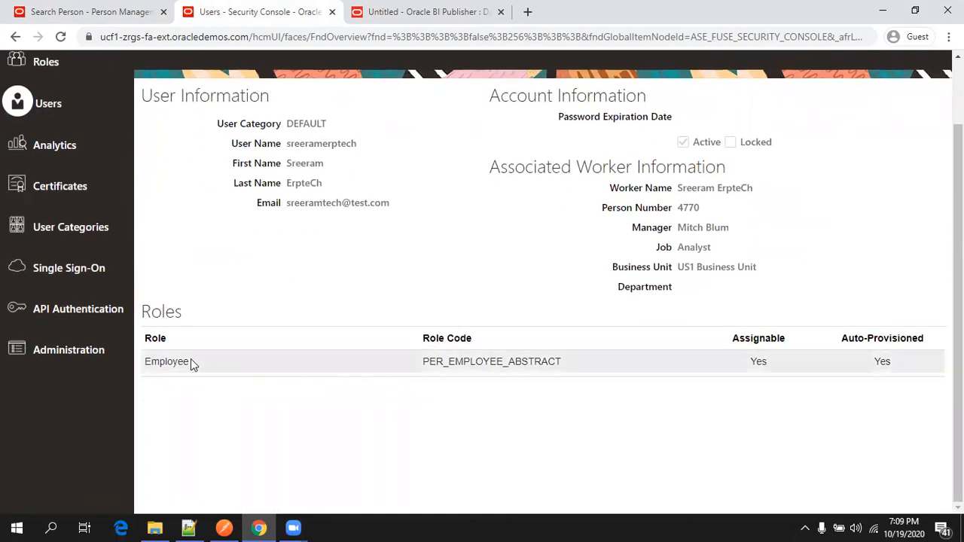
scroll(201, 327, "up", 1)
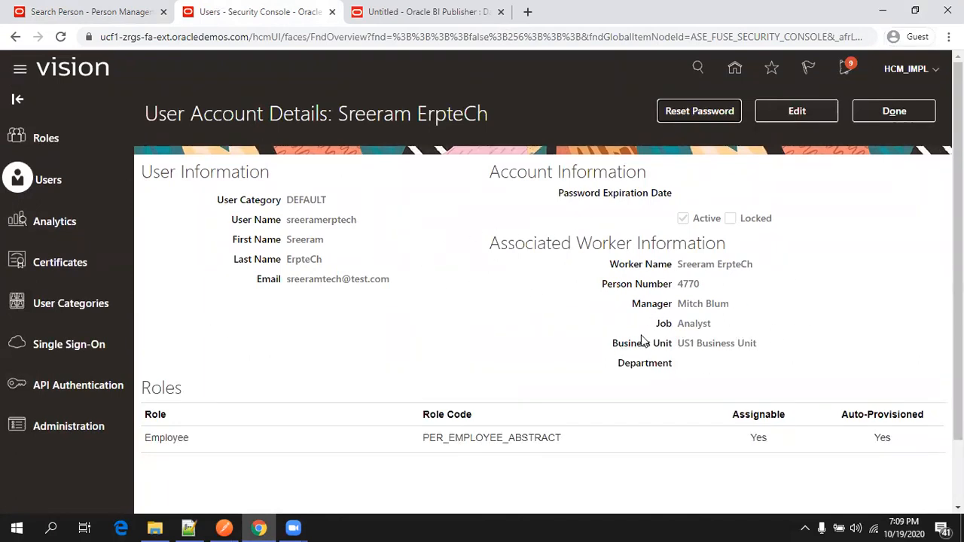
left_click_drag(680, 363, 482, 256)
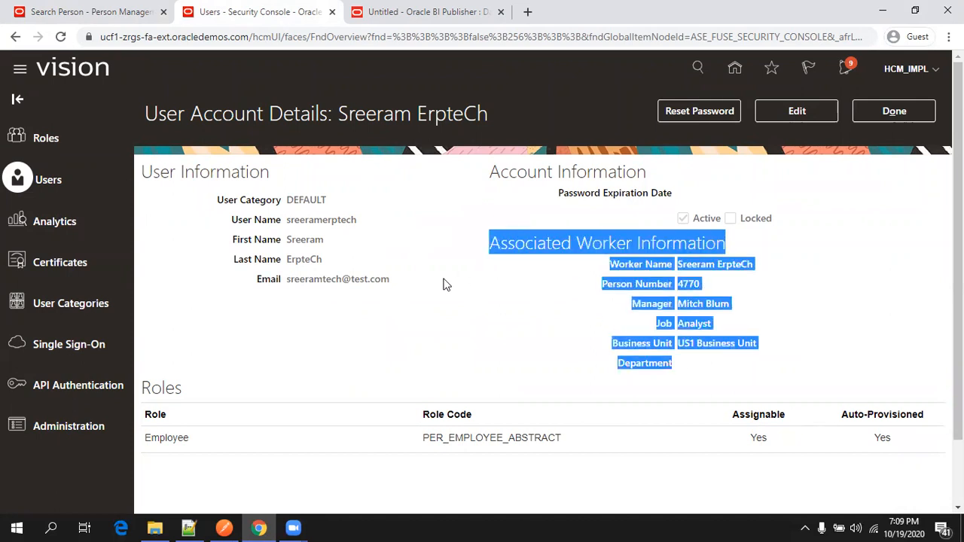
left_click(437, 279)
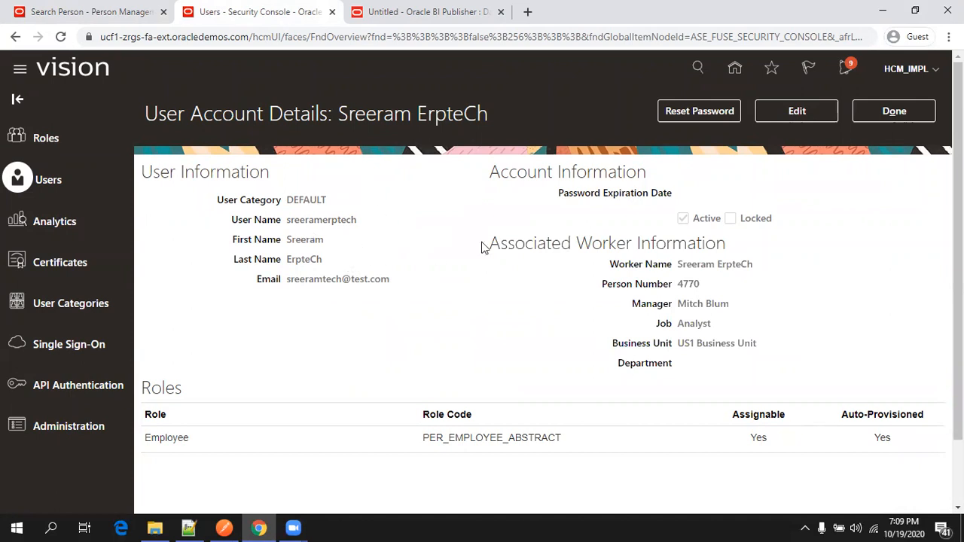
left_click_drag(561, 243, 666, 244)
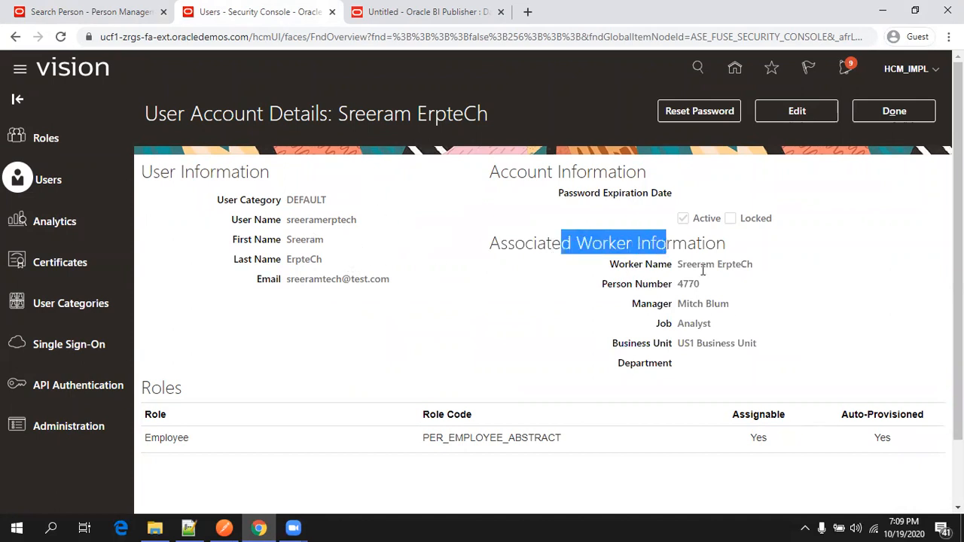
left_click_drag(718, 365, 545, 302)
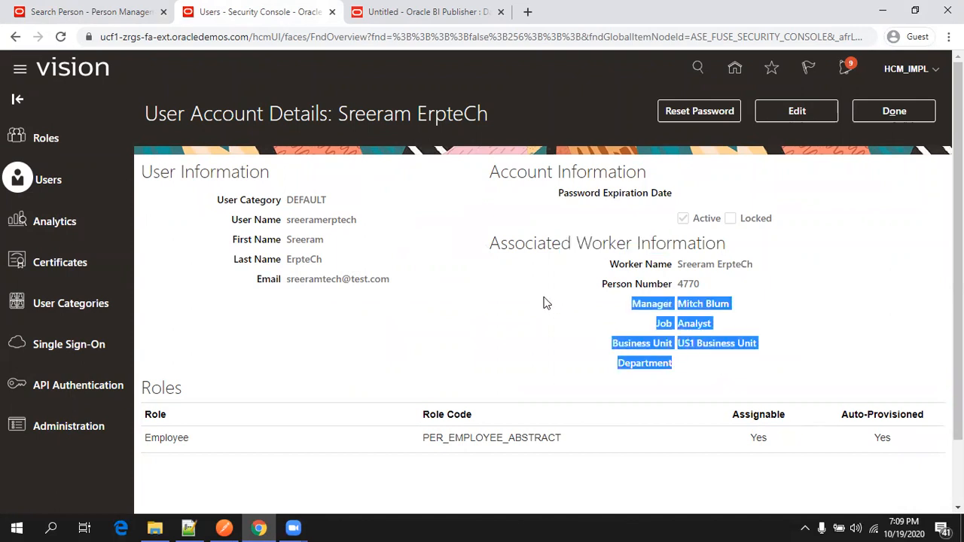
left_click(557, 246)
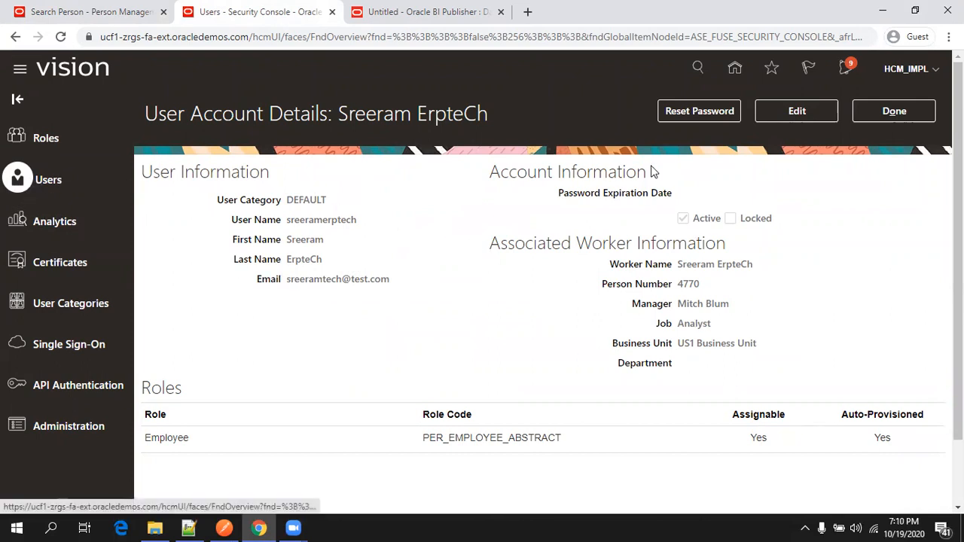
Start a new user account with Associated Person Type left as None.
left_click(905, 117)
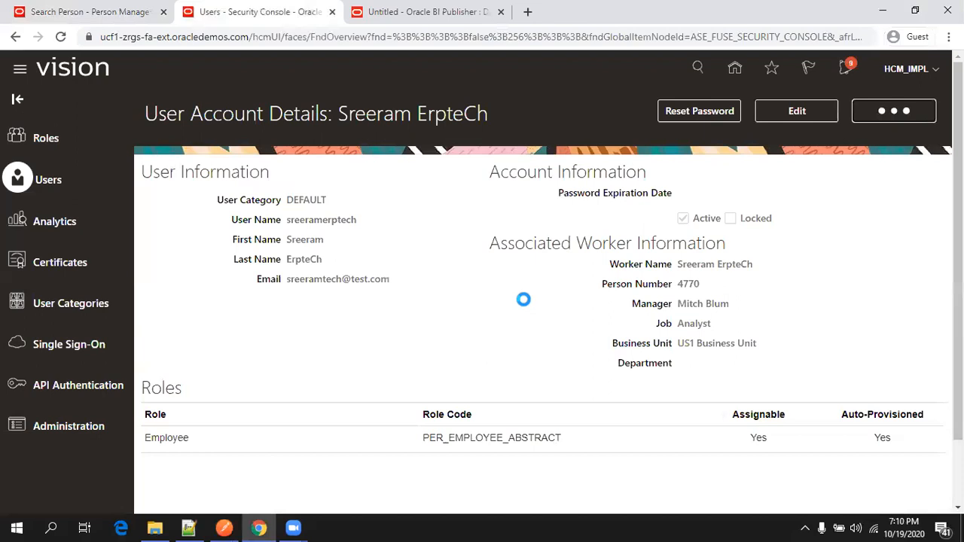
left_click(893, 120)
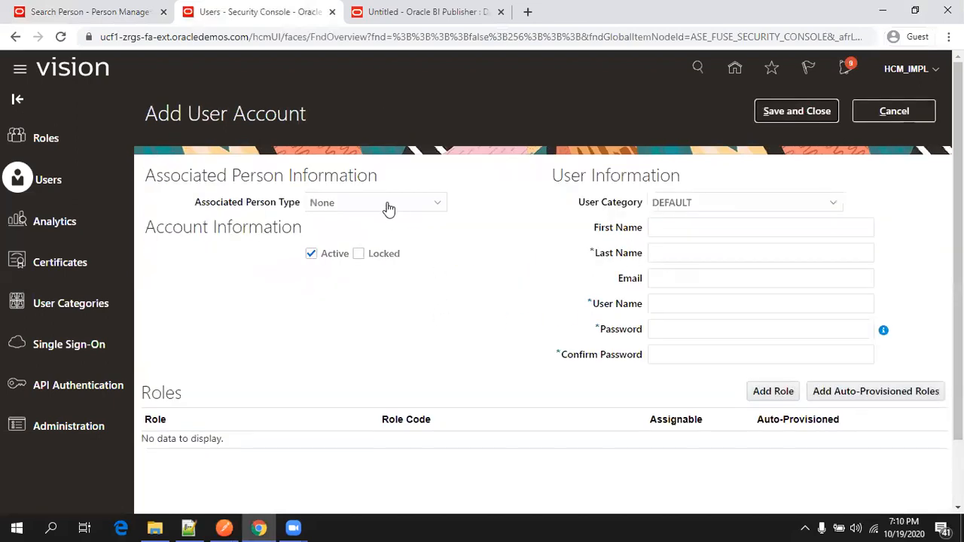
left_click(385, 205)
left_click(390, 227)
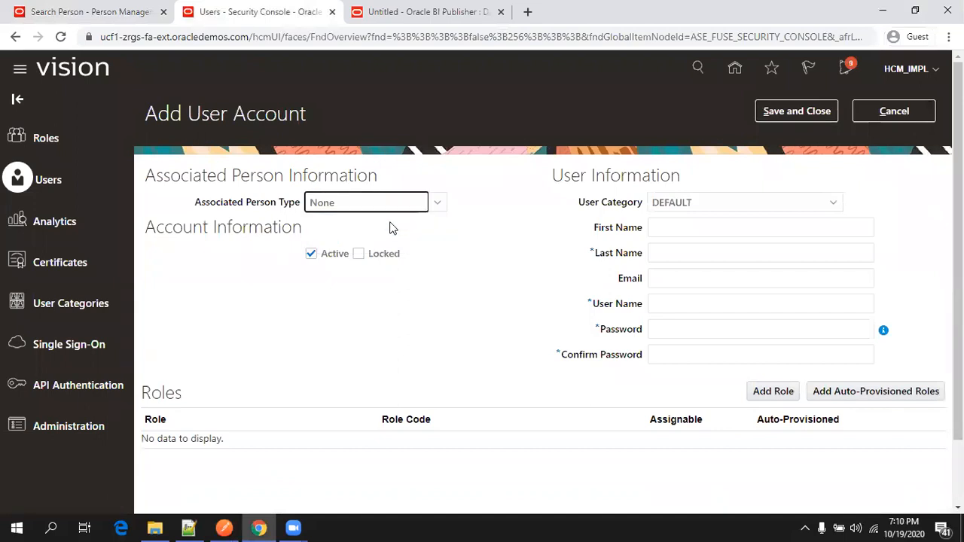
Enter first name test1, last name lname, user name test1lname and a password, then save.
left_click(746, 234)
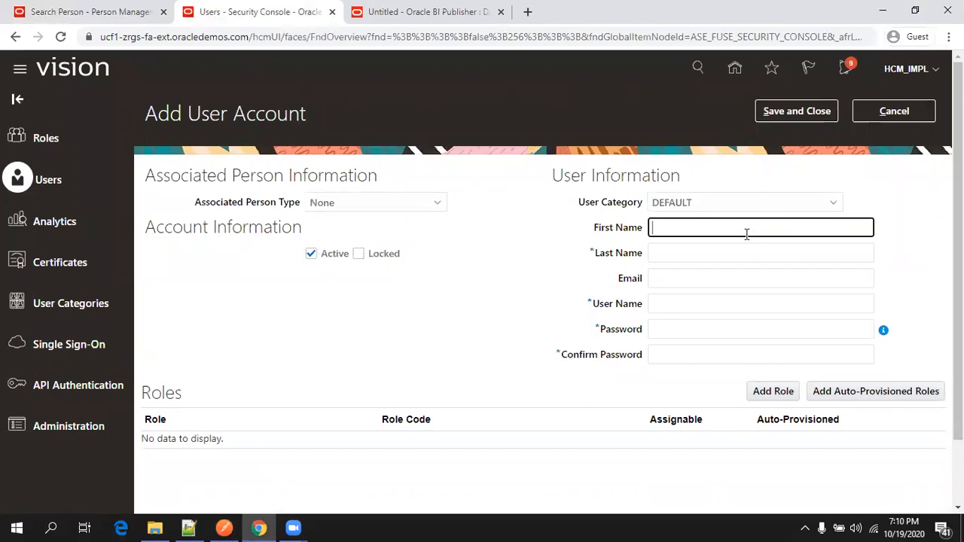
type("test1")
key("Tab")
type("lnam")
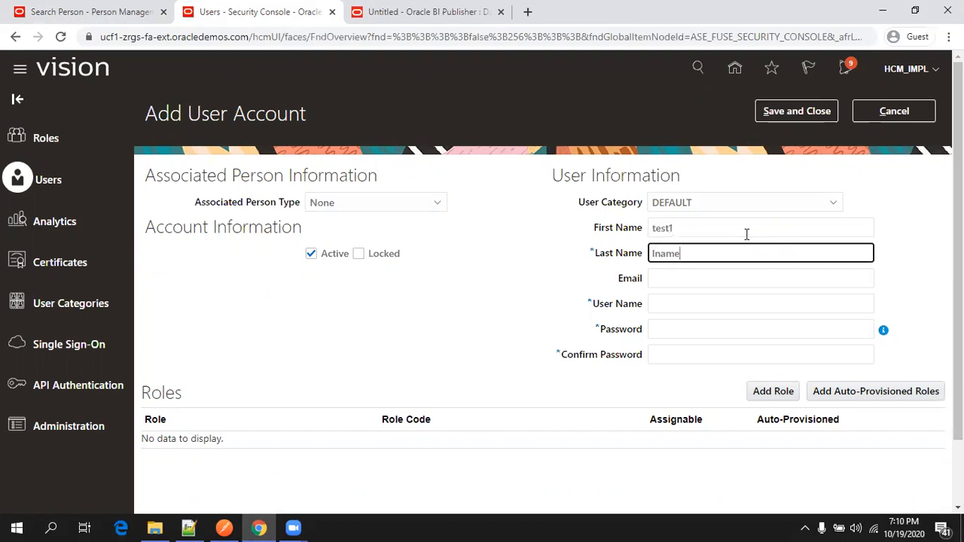
type("e")
left_click(720, 303)
type("test1lname")
key("Tab")
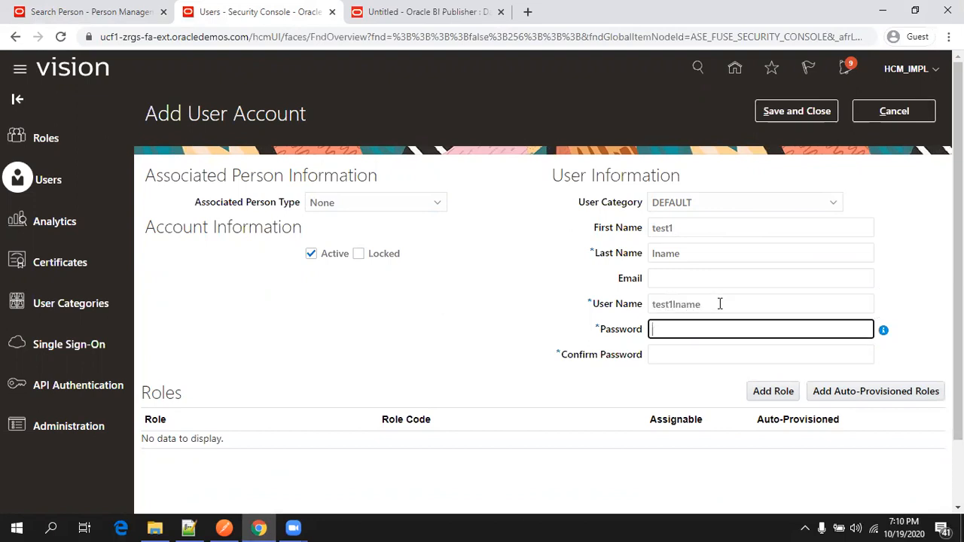
type("••••••••••")
key("Tab")
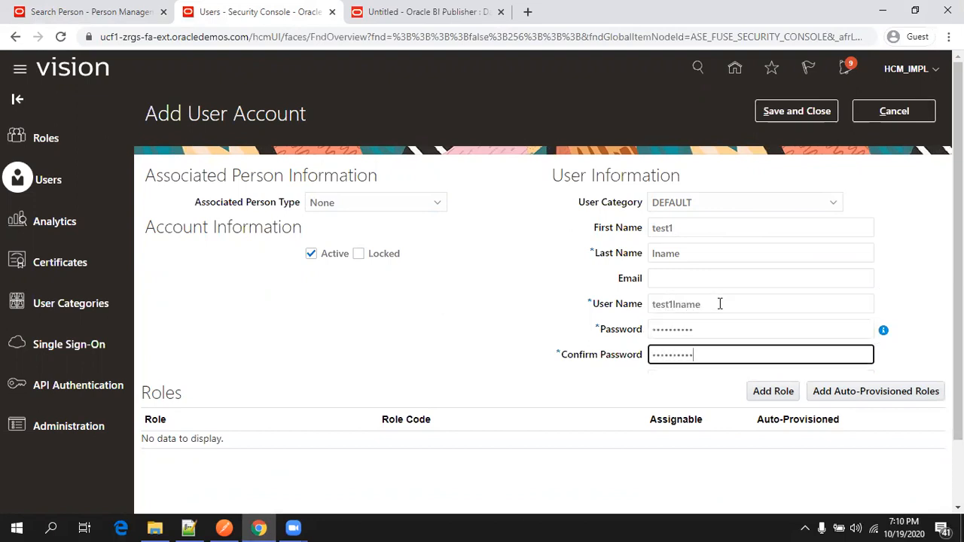
left_click(759, 111)
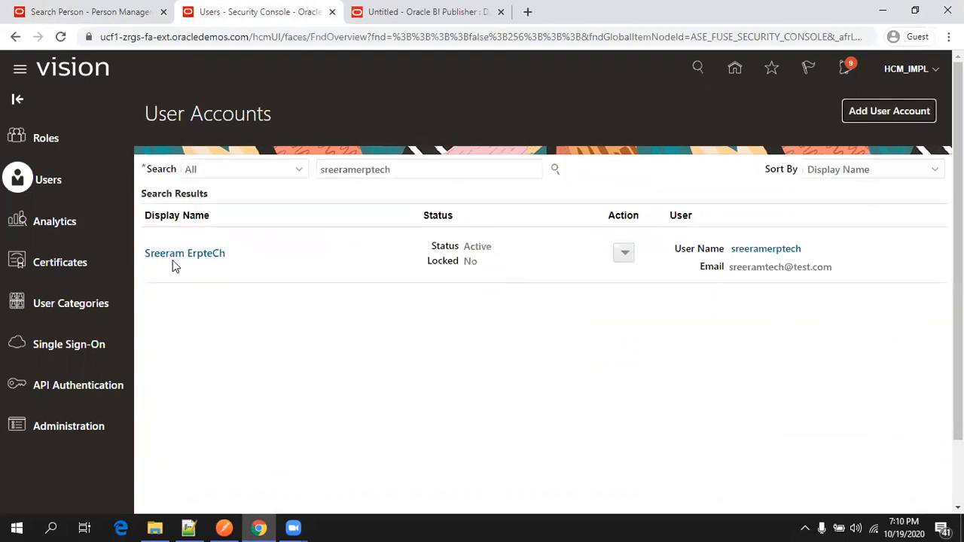
Look up the test1 lname account to confirm it has no linked worker or roles.
double_click(404, 172)
type("test1")
key("Return")
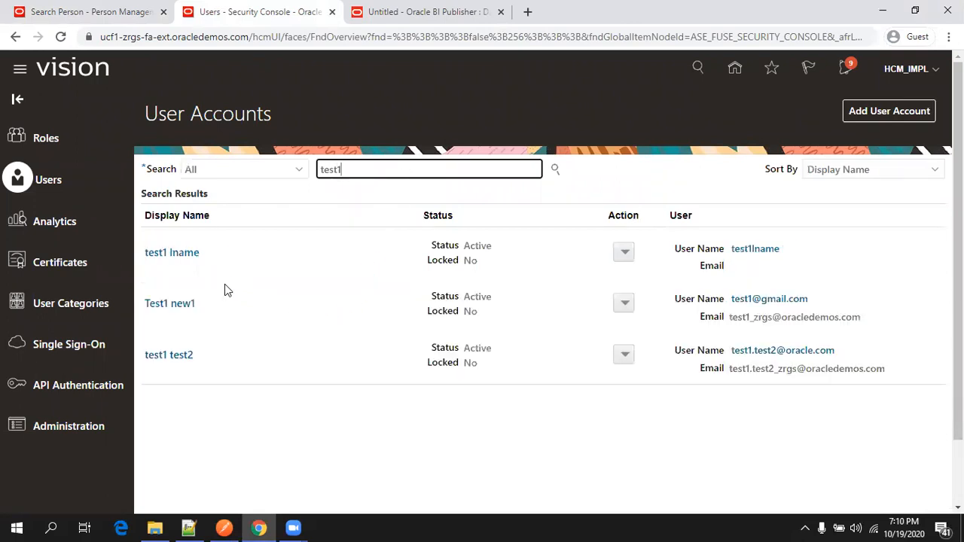
left_click(190, 259)
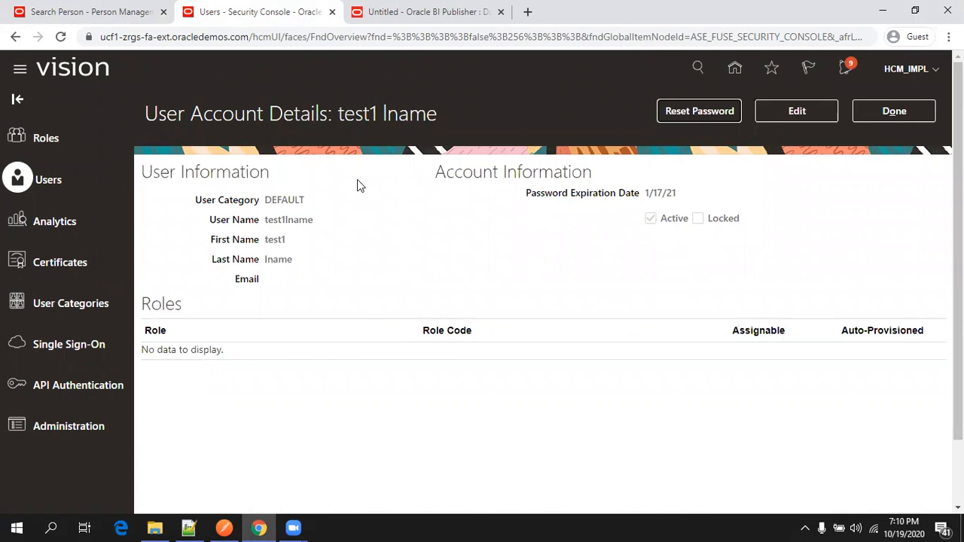
left_click(108, 12)
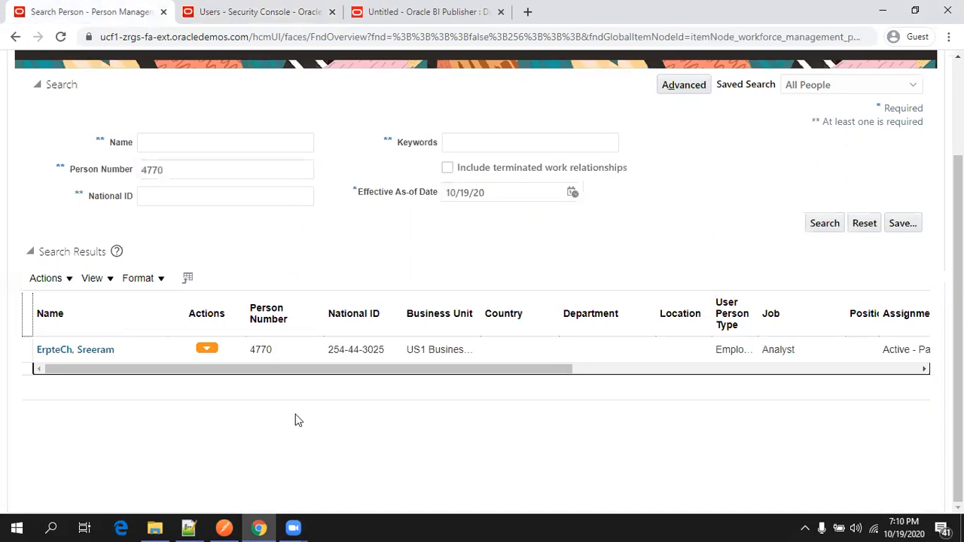
Review the employee creation notes and the employee query in Query.sql, placing the cursor on line 129.
left_click(188, 527)
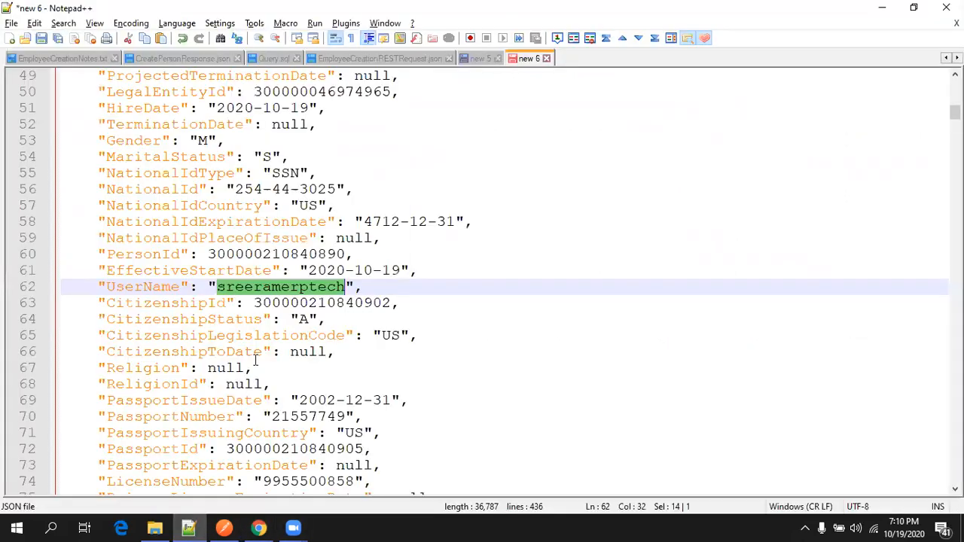
left_click(68, 59)
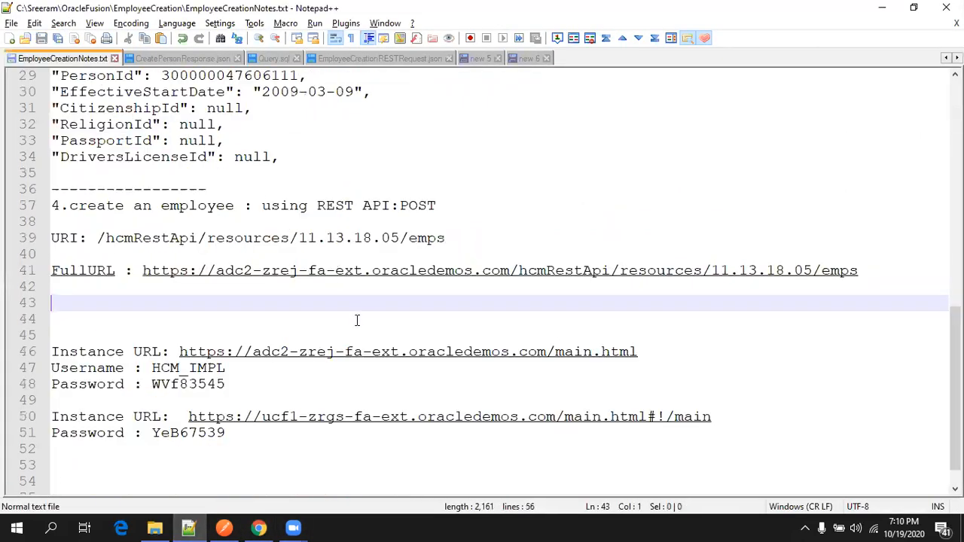
scroll(309, 378, "up", 4)
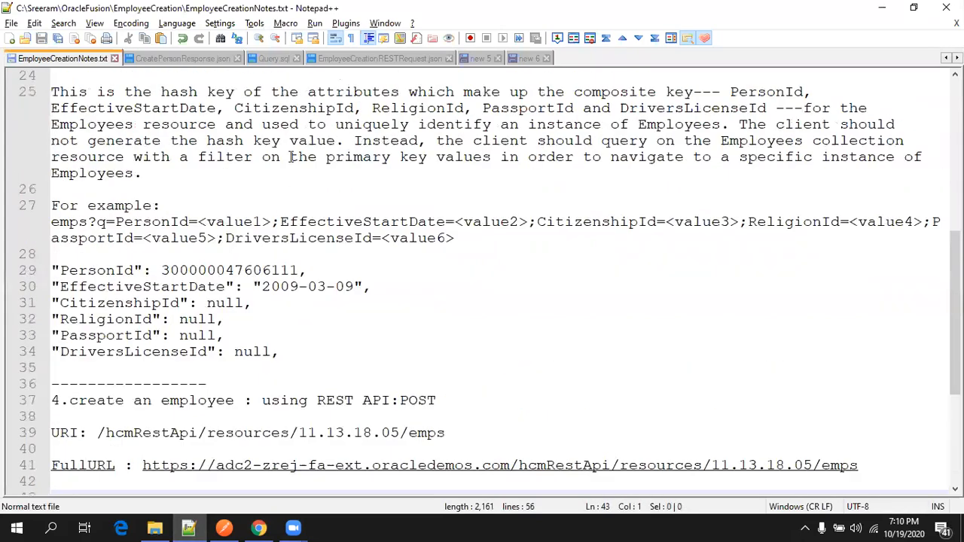
left_click(274, 59)
scroll(260, 245, "down", 13)
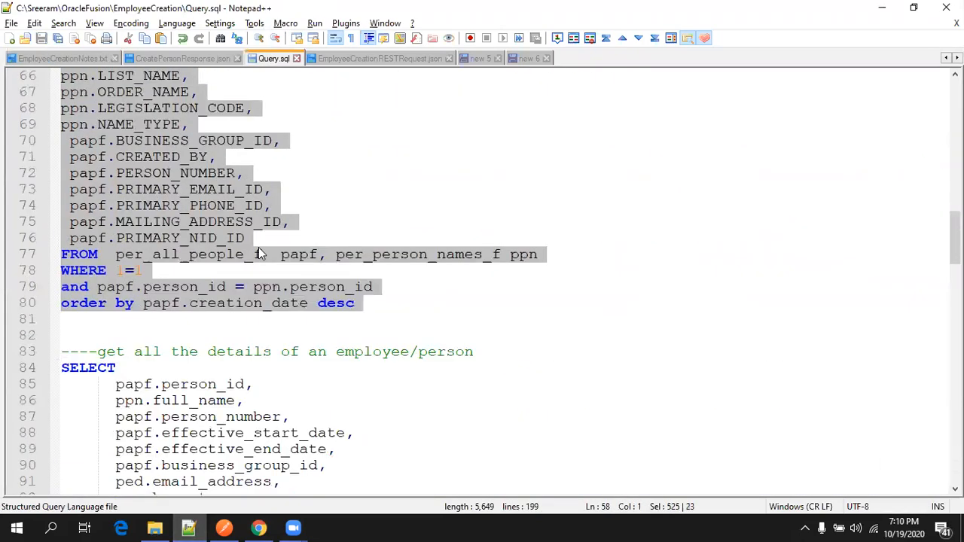
scroll(256, 320, "down", 10)
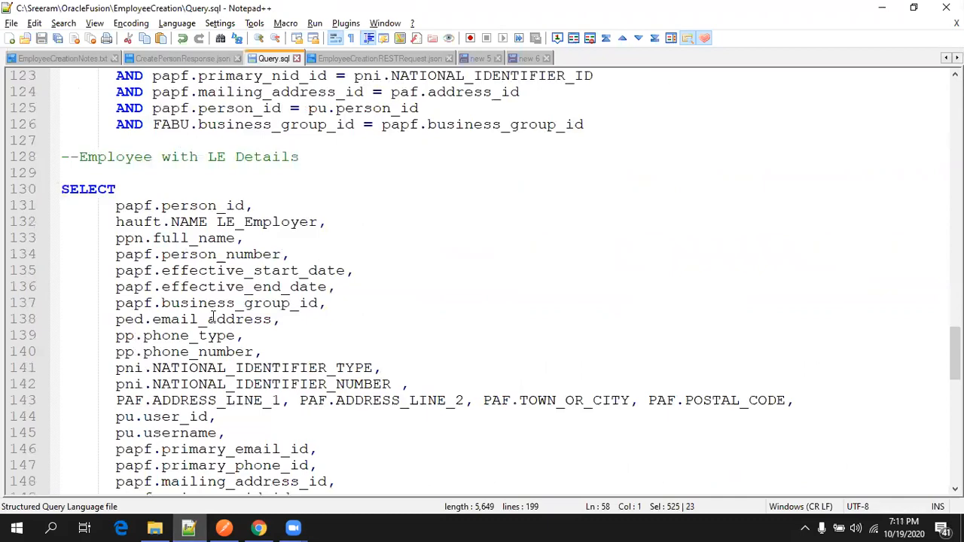
scroll(235, 241, "down", 17)
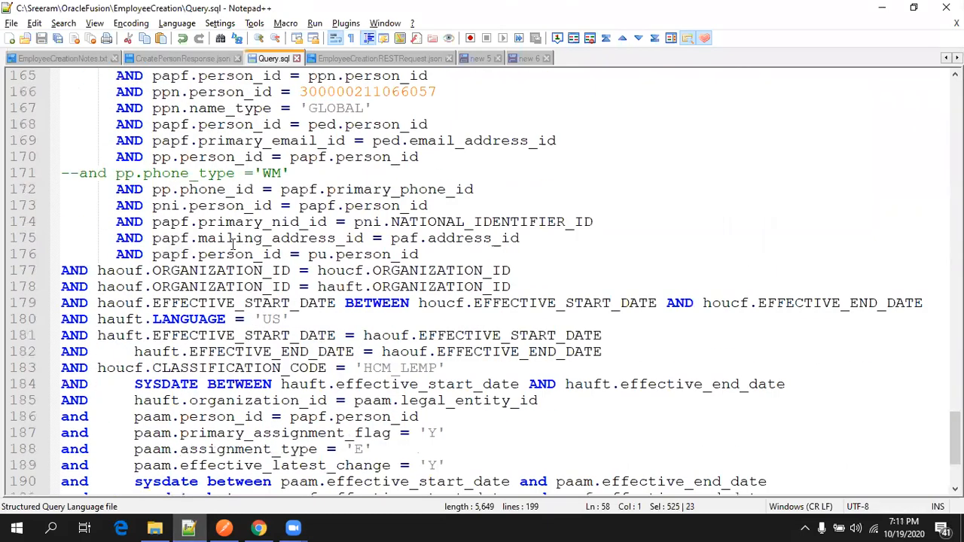
scroll(225, 245, "up", 19)
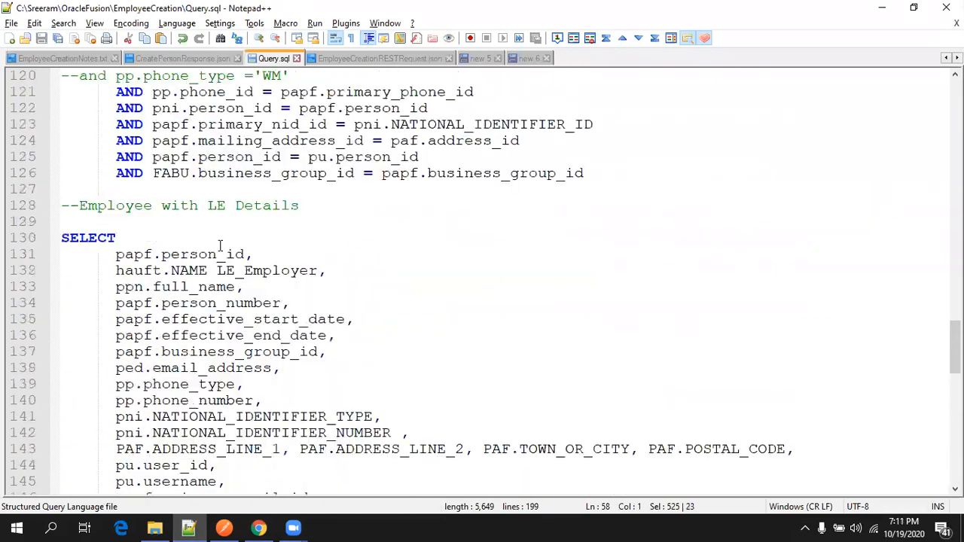
left_click(129, 275)
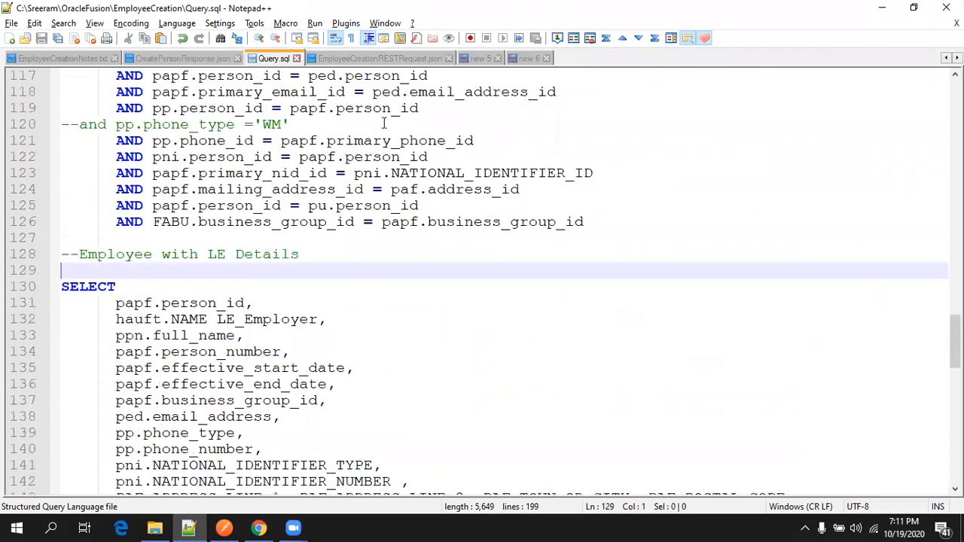
left_click(527, 58)
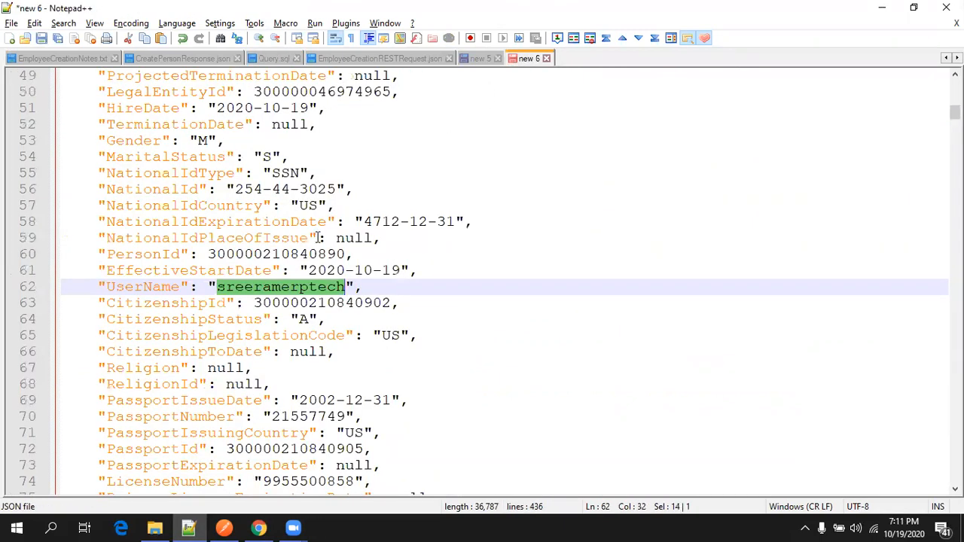
scroll(321, 244, "up", 5)
key("ctrl+Home")
key("ctrl+f")
type("personid")
key("Return")
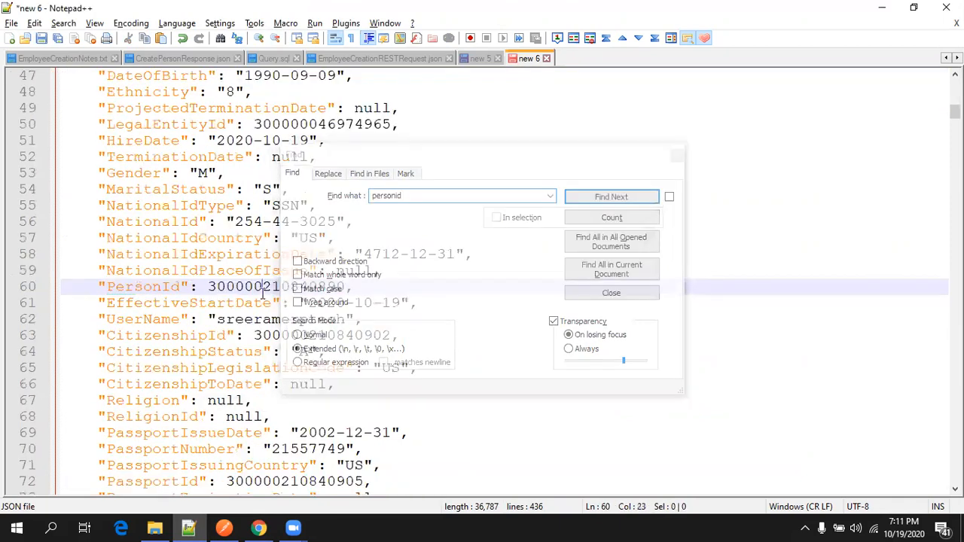
double_click(263, 291)
key("ctrl+c")
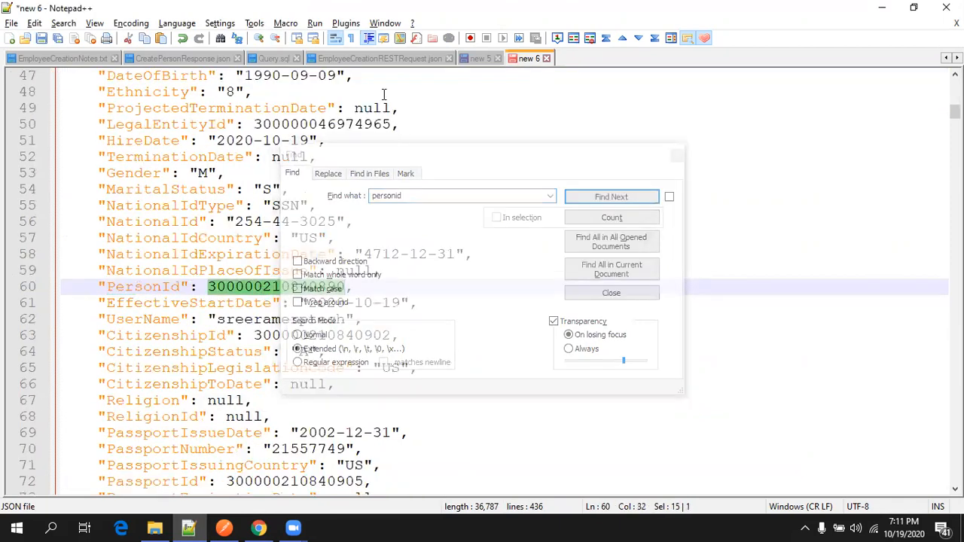
Return to the Employee with LE Details query in Query.sql and close the Find window.
left_click(255, 60)
scroll(709, 147, "down", 2)
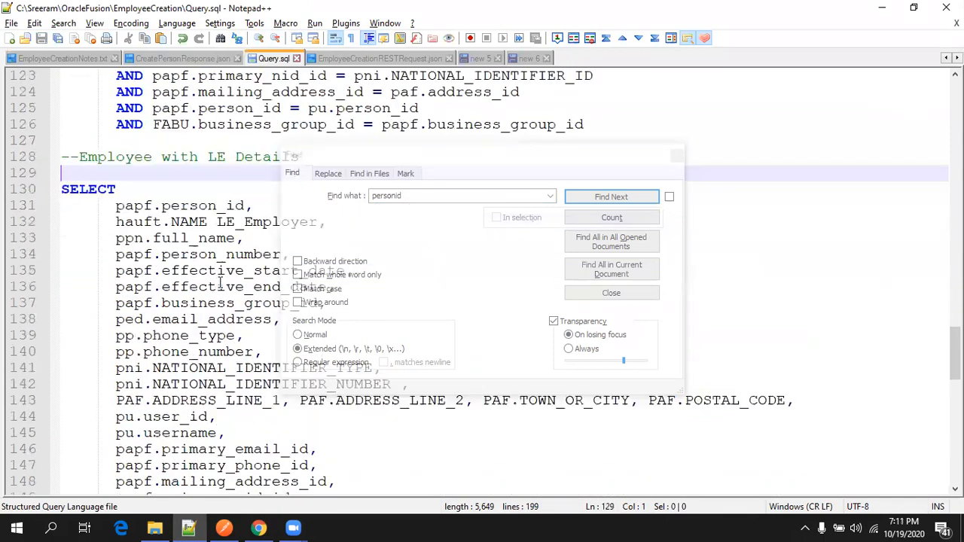
scroll(709, 146, "up", 3)
left_click(677, 157)
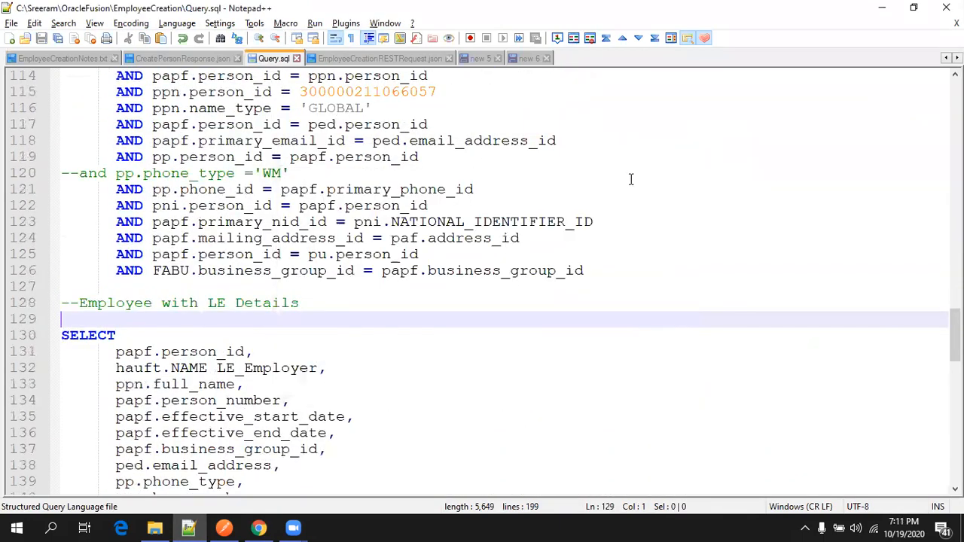
scroll(454, 308, "down", 8)
scroll(286, 302, "down", 4)
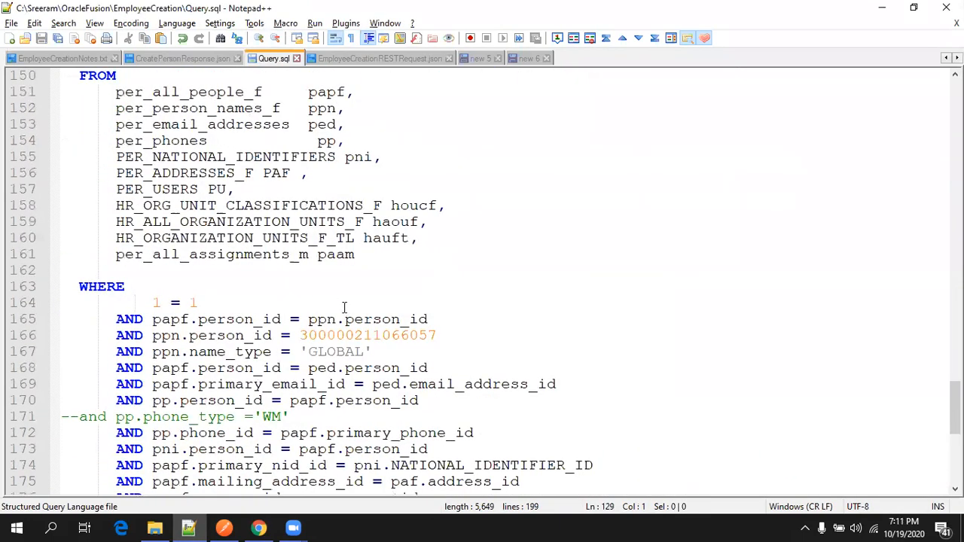
double_click(357, 331)
key("ctrl+v")
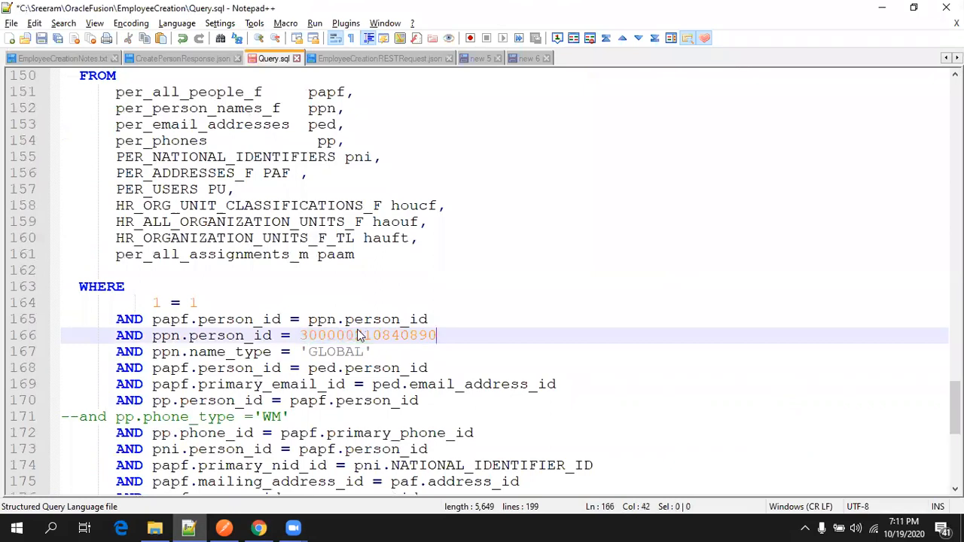
scroll(357, 332, "up", 2)
Highlight the query's tables: per_all_people_f, per_person_names_f, per_email_addresses, PER_NATIONAL_IDENTIFIERS, PER_ADDRESSES_F, PER_USERS.
double_click(202, 205)
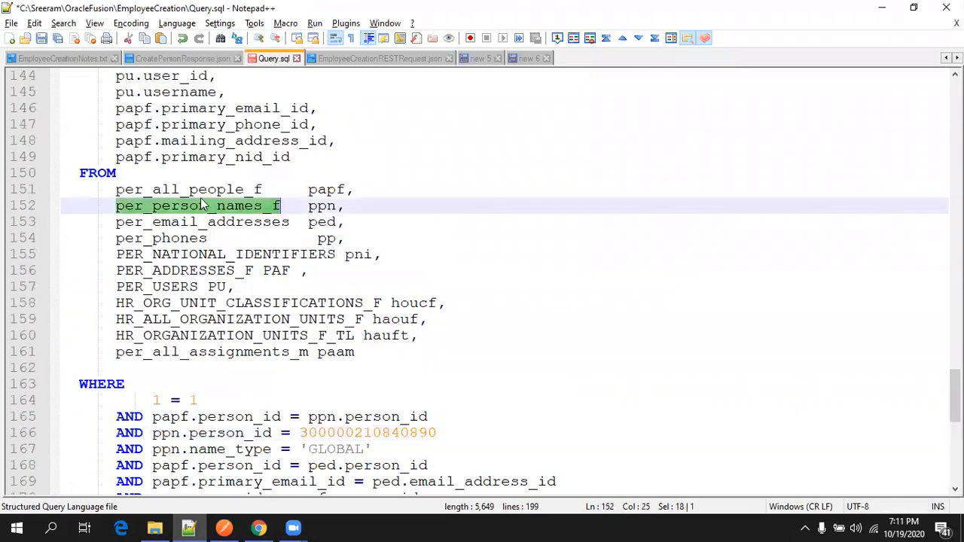
double_click(209, 191)
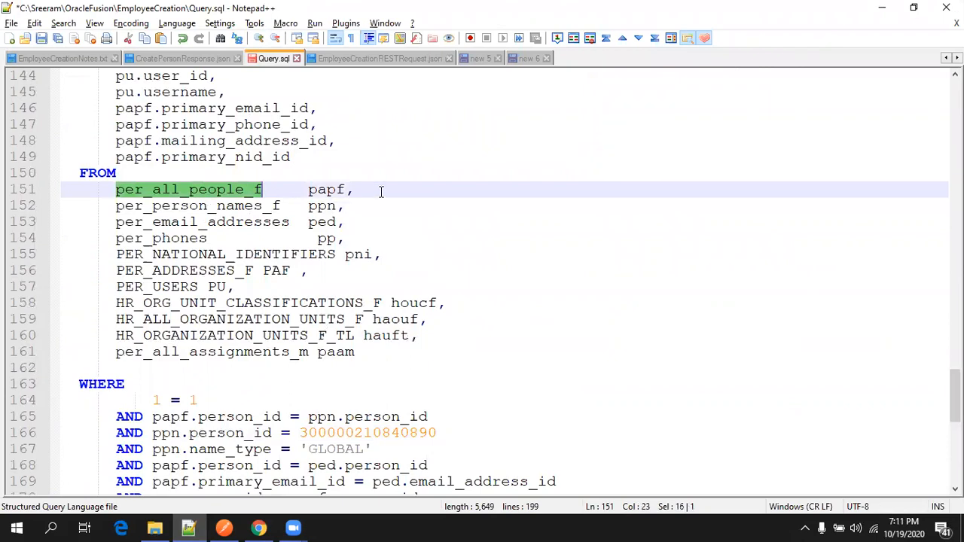
double_click(245, 205)
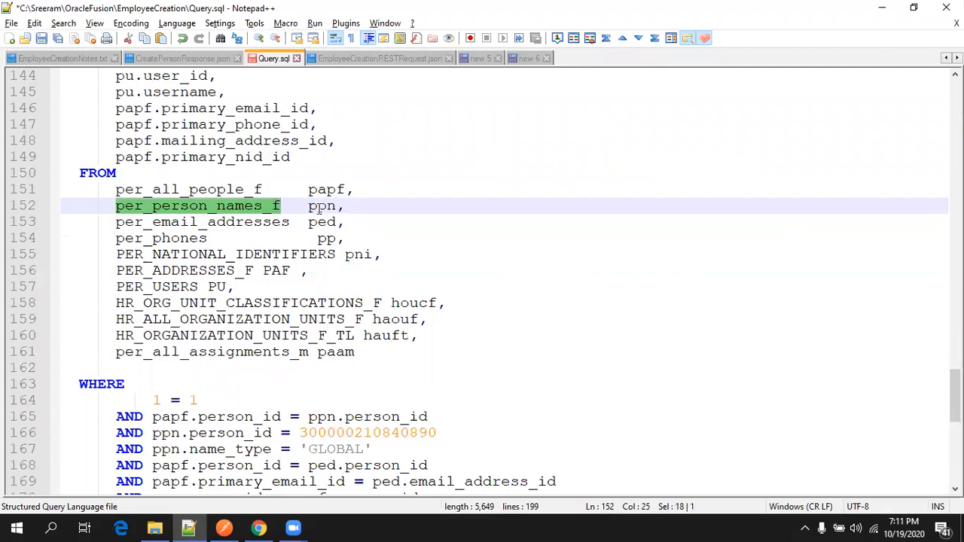
double_click(287, 223)
double_click(194, 254)
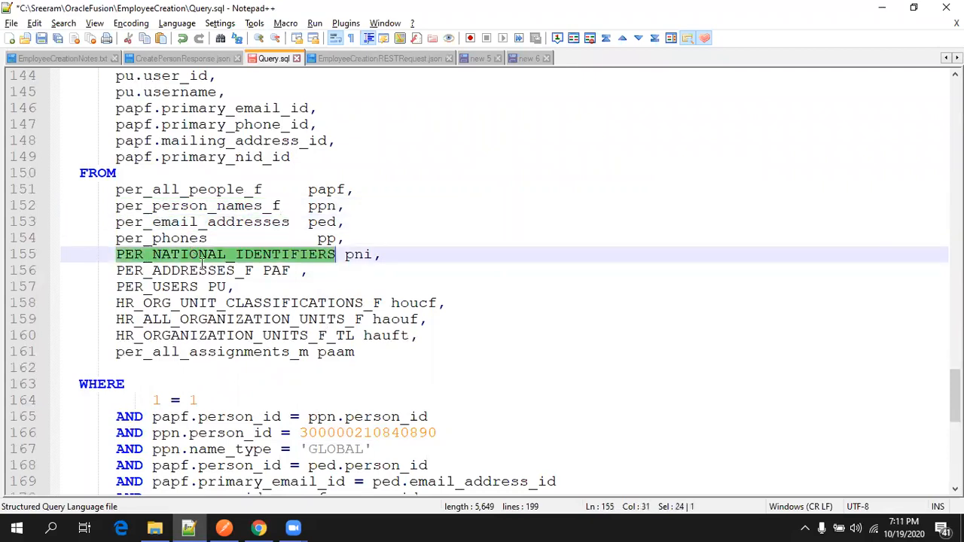
left_click(205, 270)
double_click(205, 270)
double_click(200, 287)
Select the whole LE Details query text and return to Chrome.
scroll(324, 339, "down", 9)
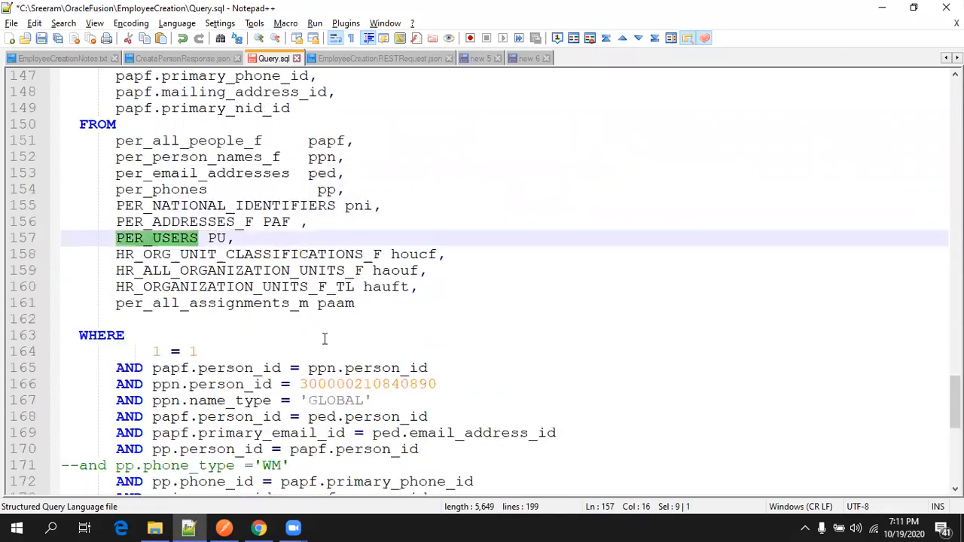
left_click_drag(213, 418, 83, 468)
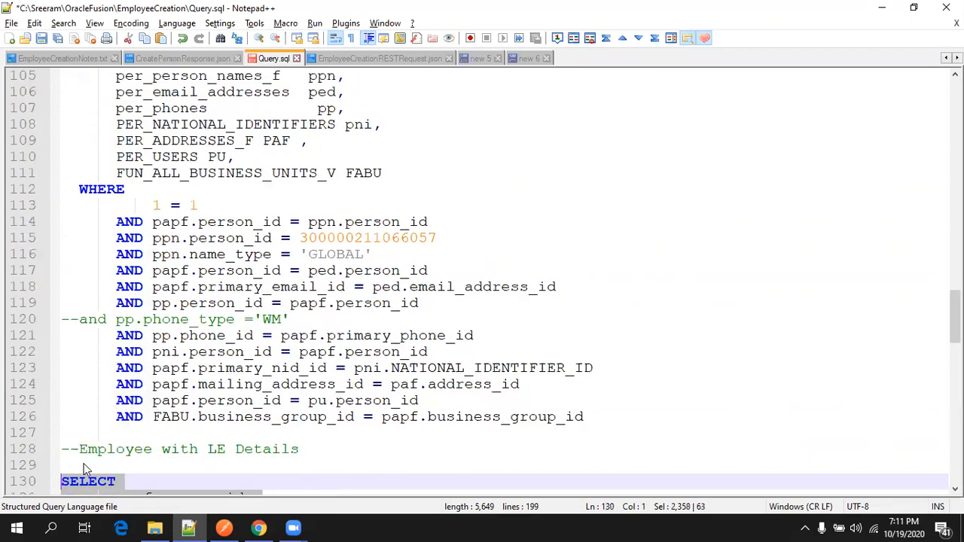
key("alt+Tab")
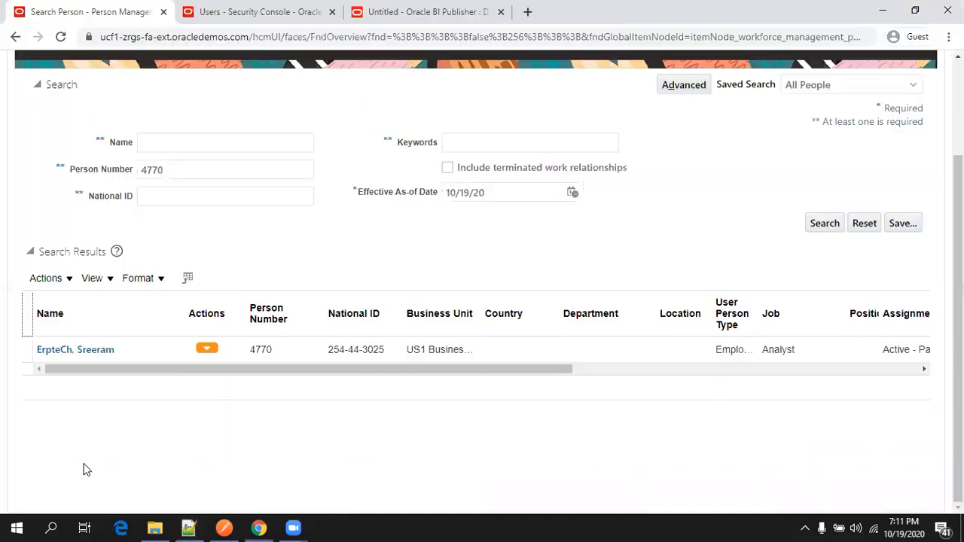
Swap the tst data set's SQL in group G_1 for the LE Details query and save it.
left_click(384, 13)
left_click(202, 143)
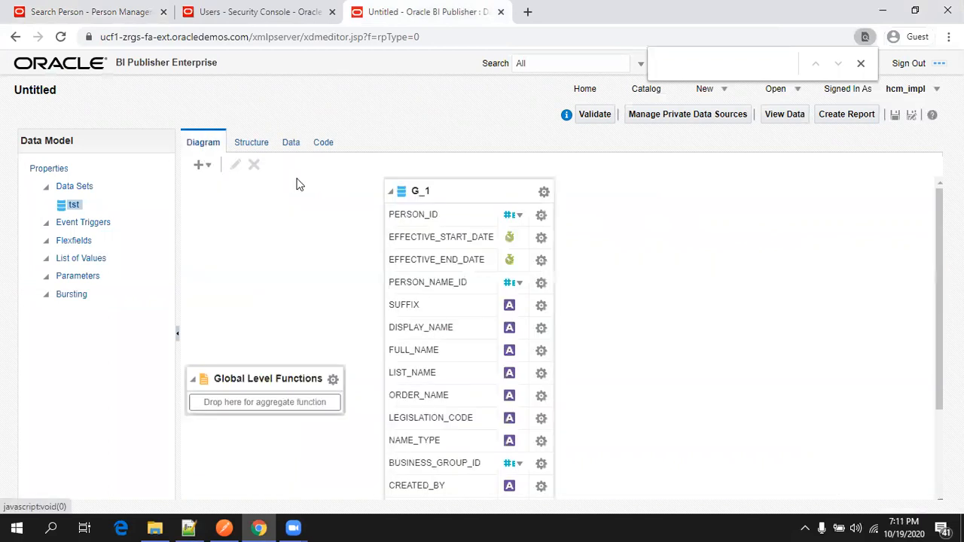
left_click(414, 185)
left_click(234, 166)
left_click(405, 304)
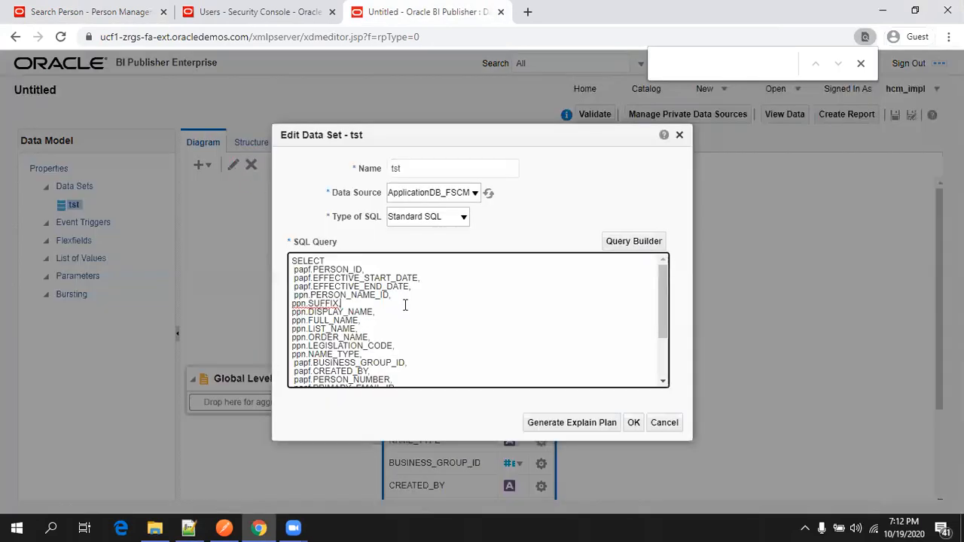
scroll(405, 304, "down", 15)
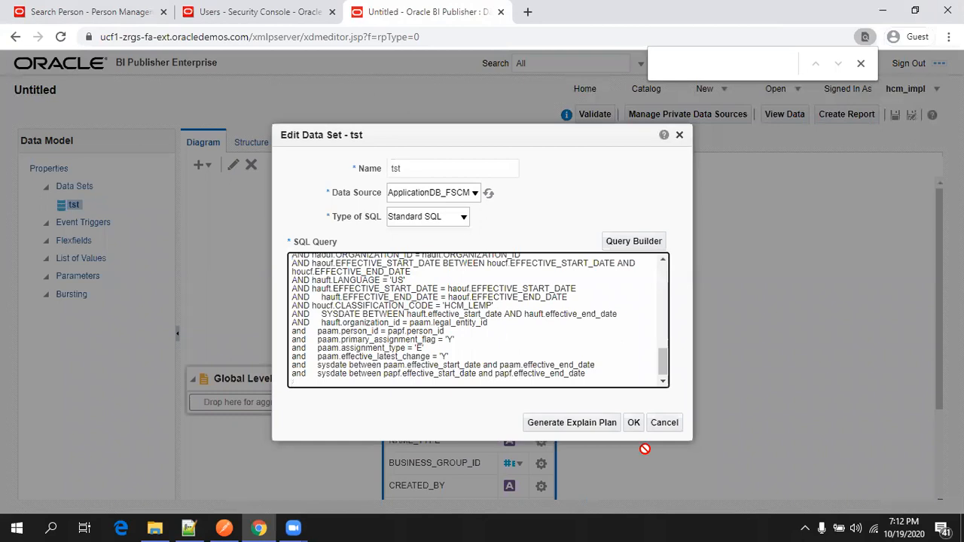
left_click(631, 424)
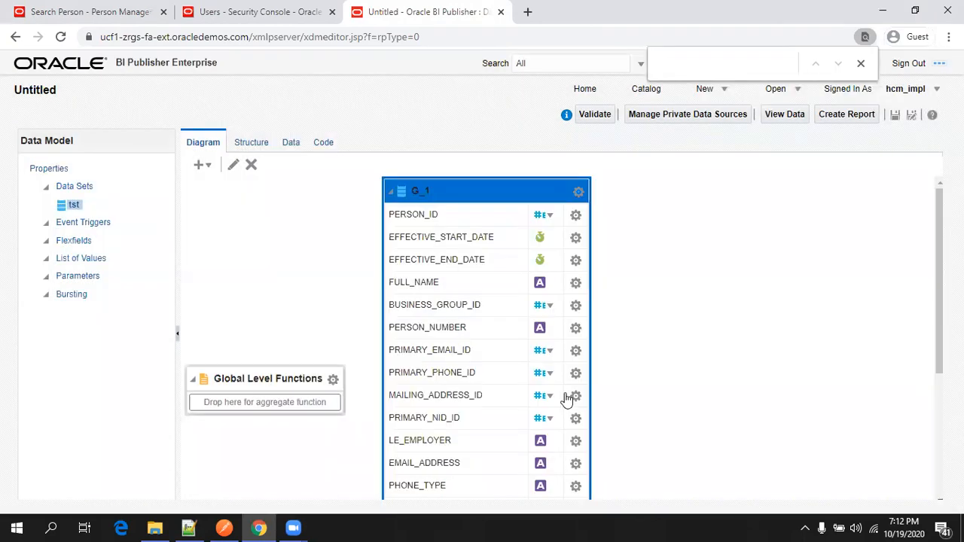
left_click(288, 142)
Preview the data set in Table View, showing the single row for person number 4770.
left_click(278, 179)
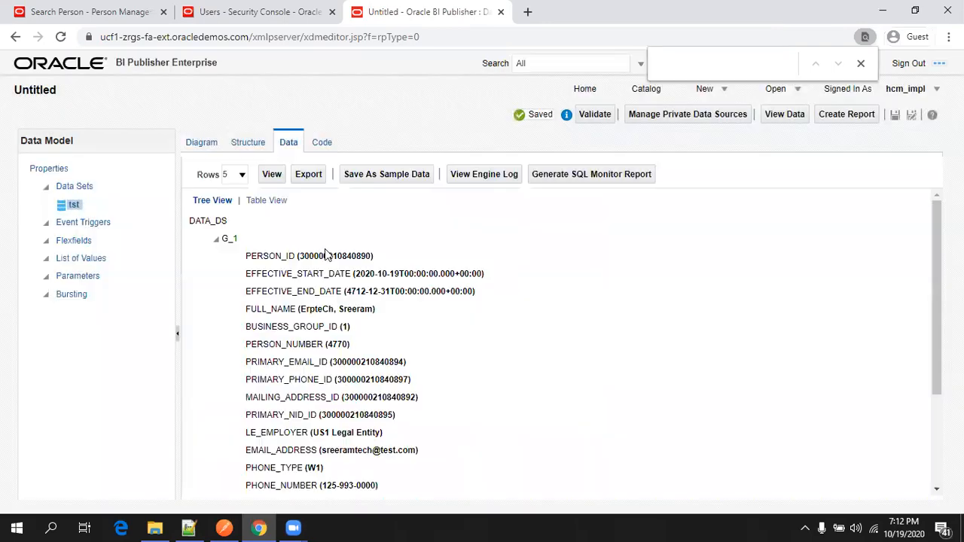
left_click(268, 200)
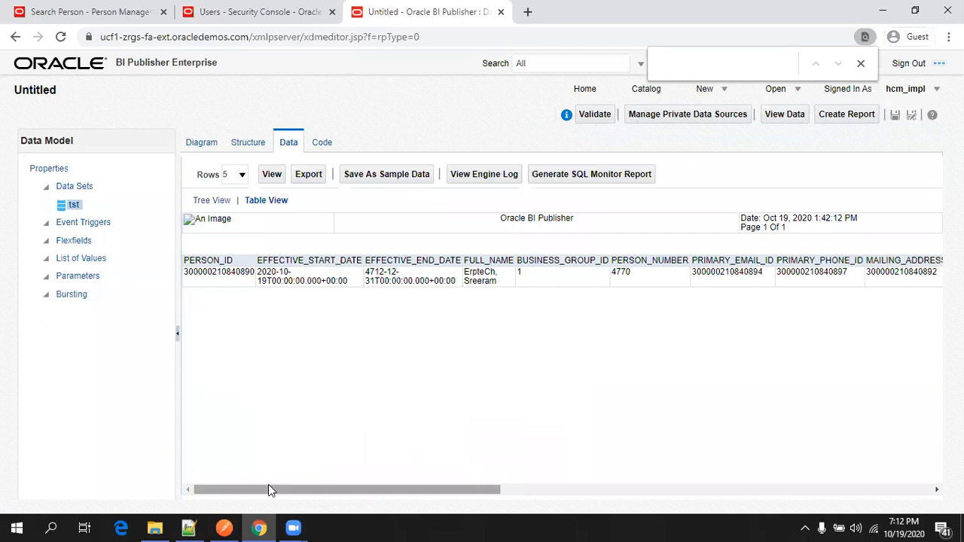
left_click_drag(274, 486, 703, 486)
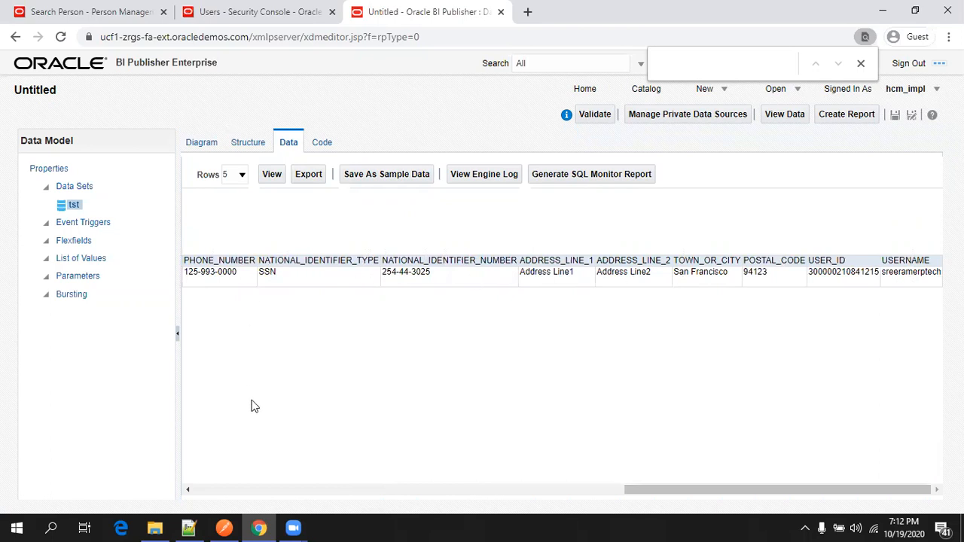
left_click(248, 489)
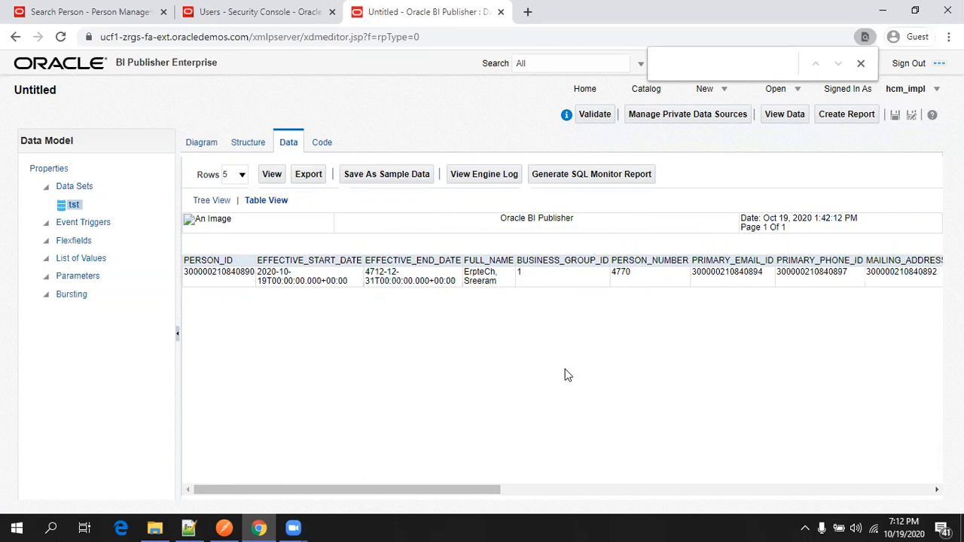
Bring Notepad++ back up with EmployeeCreationNotes.txt displayed.
left_click(189, 527)
scroll(205, 350, "up", 5)
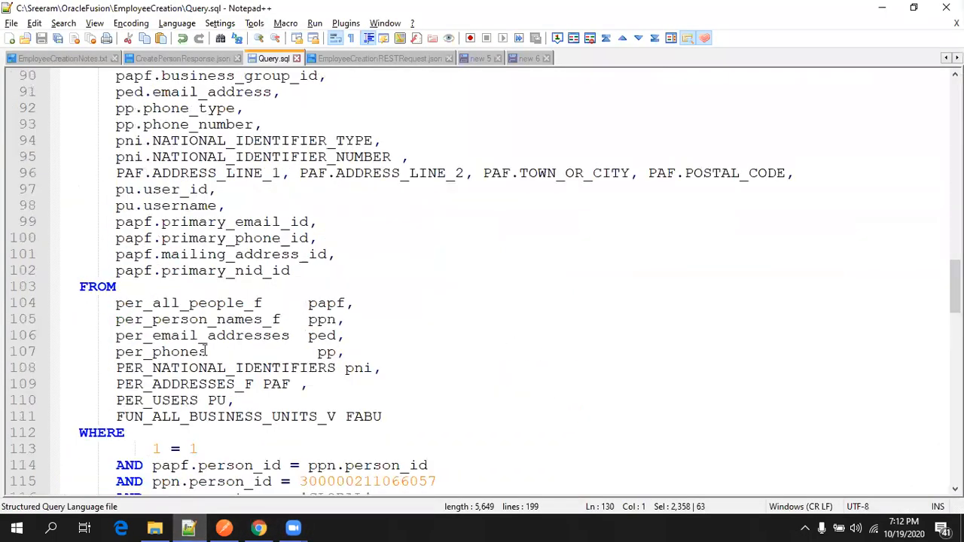
left_click(32, 59)
scroll(425, 290, "up", 8)
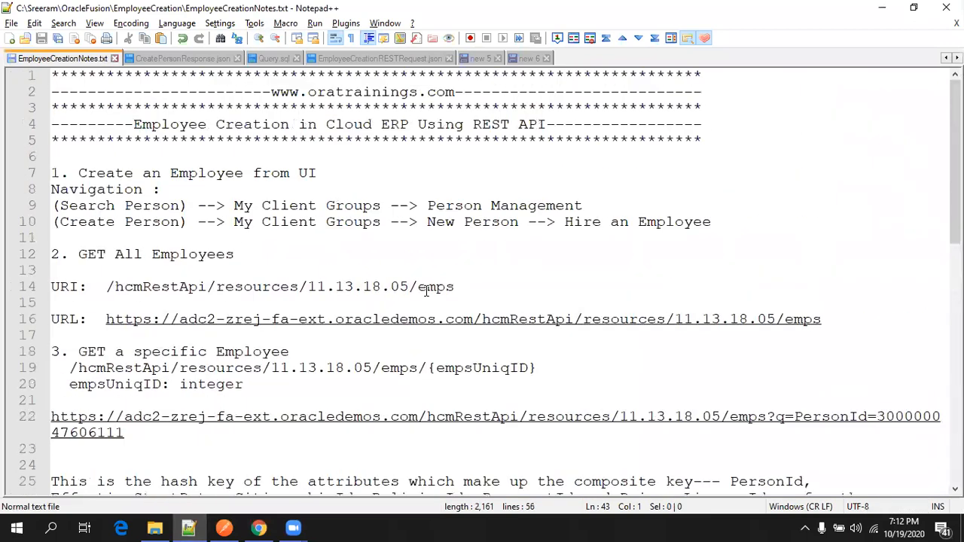